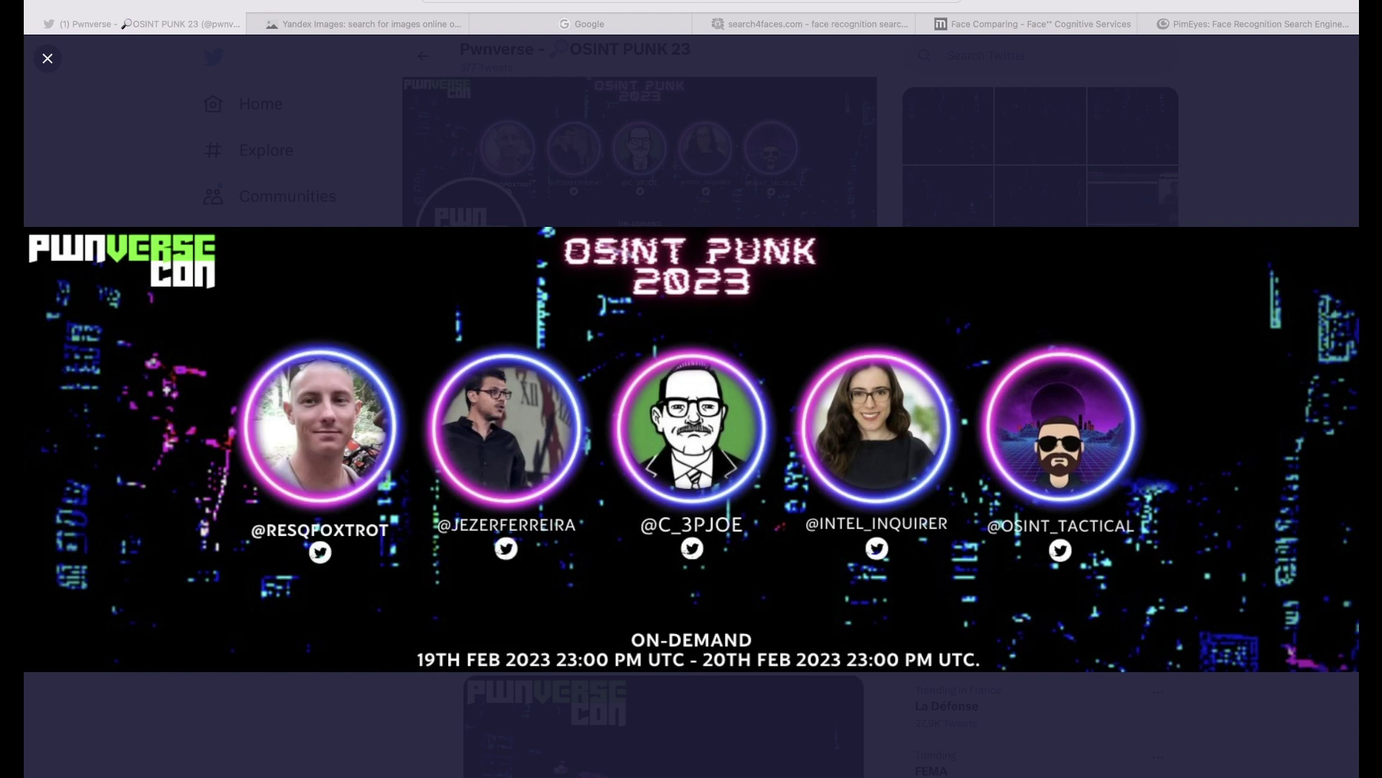
Switch to Yandex Images and run a visual search with the portrait photo of the woman in orange clothing.
key(ctrl+Tab)
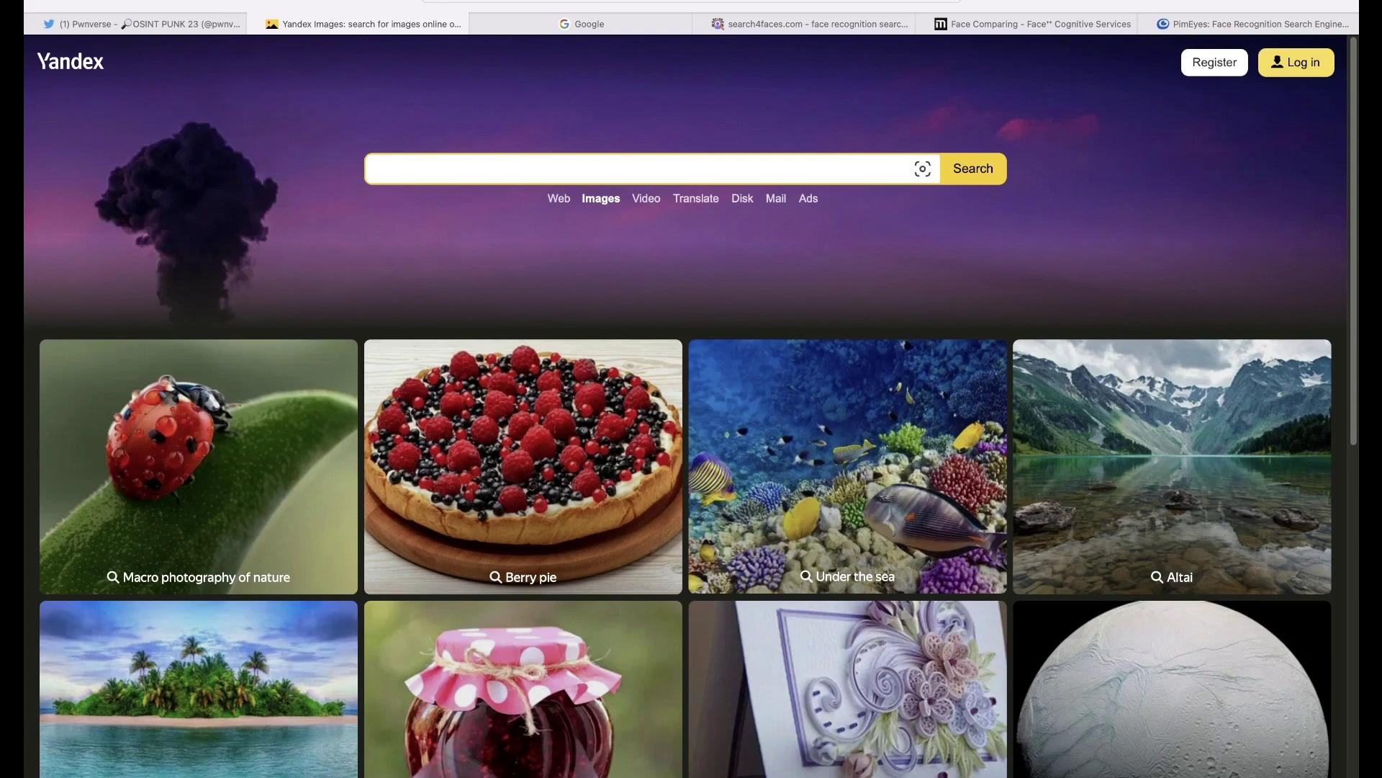
click(922, 168)
click(668, 396)
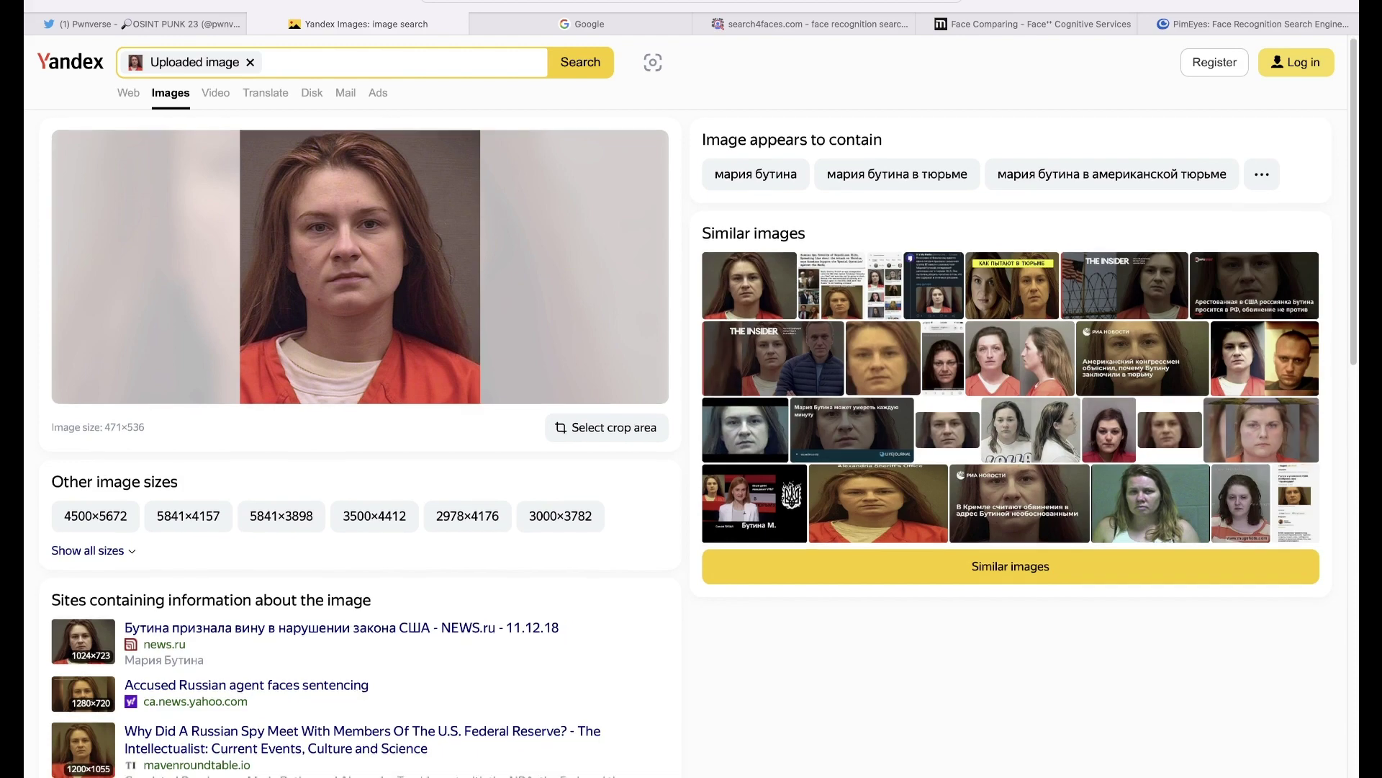
Examine the similar images and the list of sites containing information about the uploaded portrait.
scroll(360, 432, down, 9)
scroll(360, 432, down, 20)
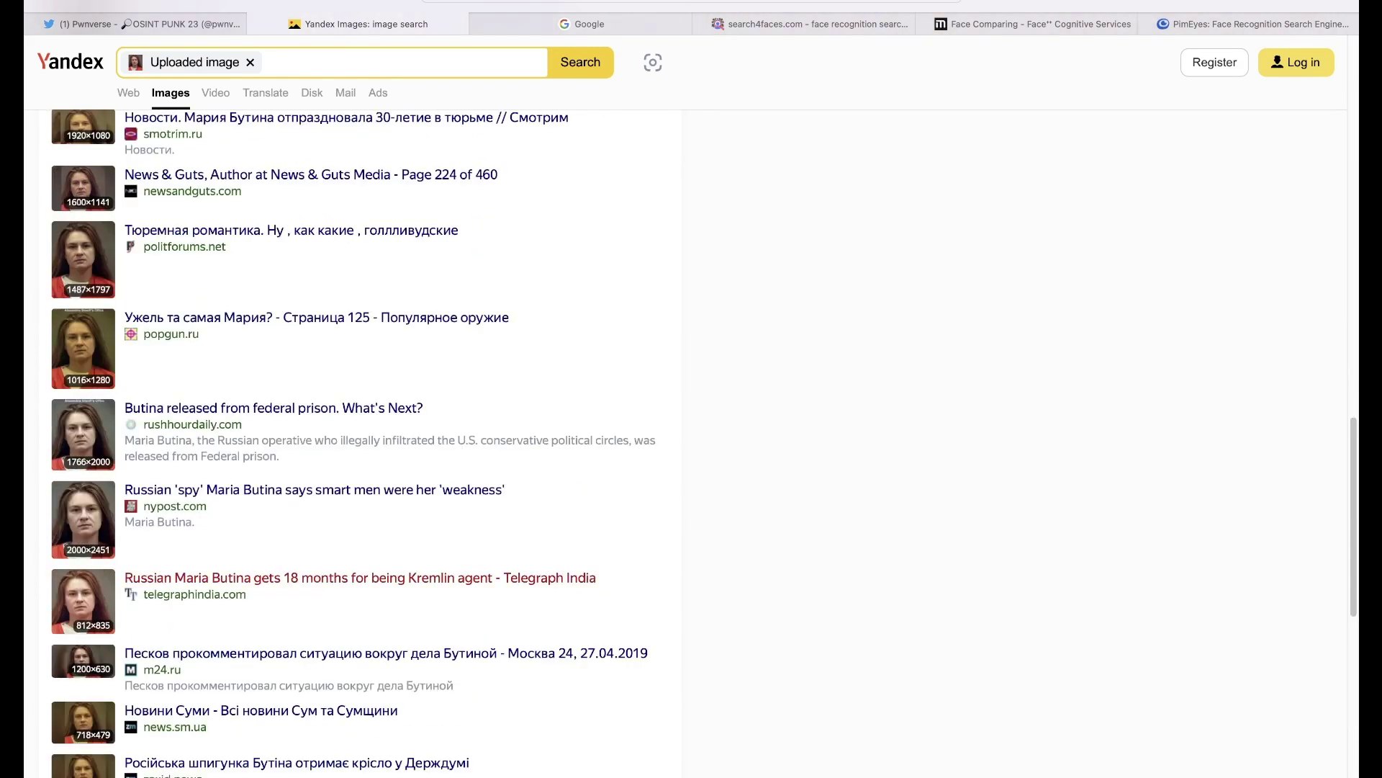
scroll(360, 432, up, 20)
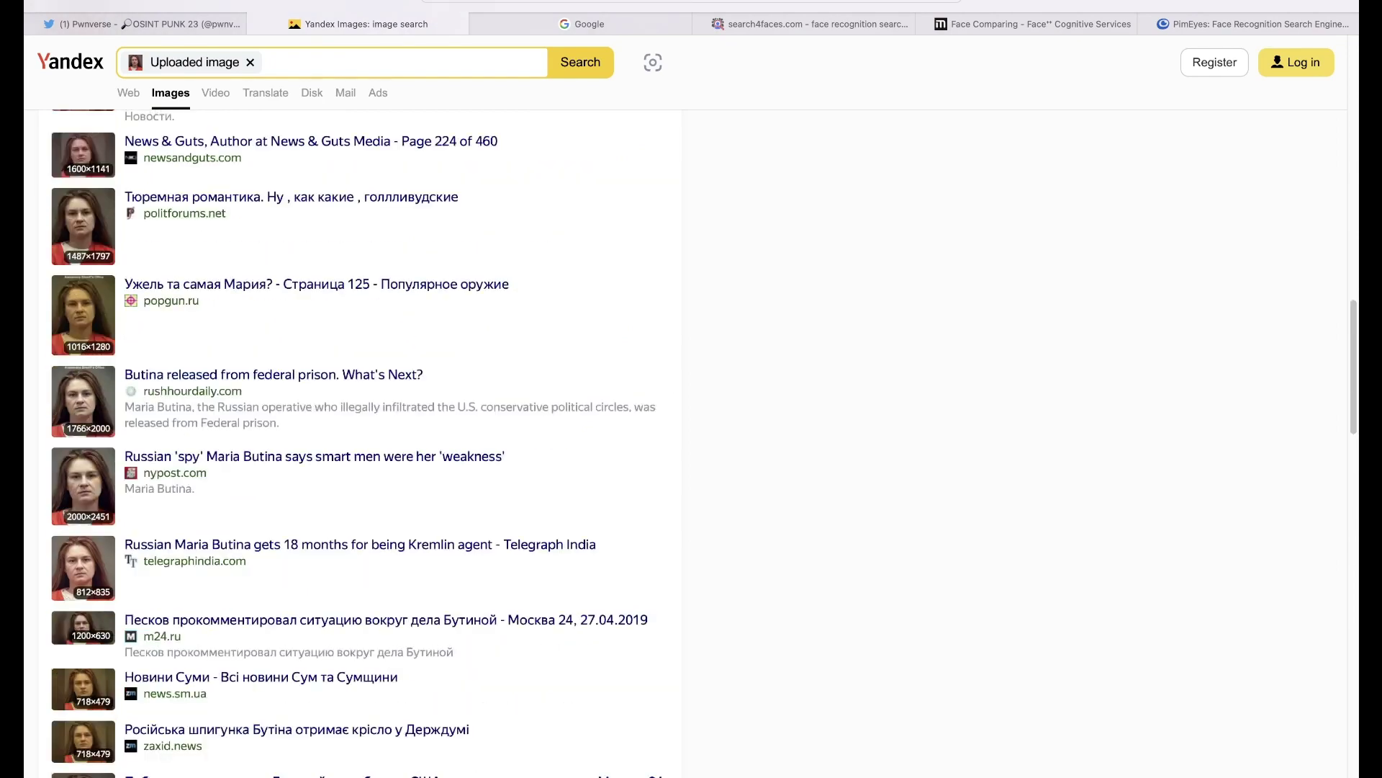
scroll(360, 432, up, 6)
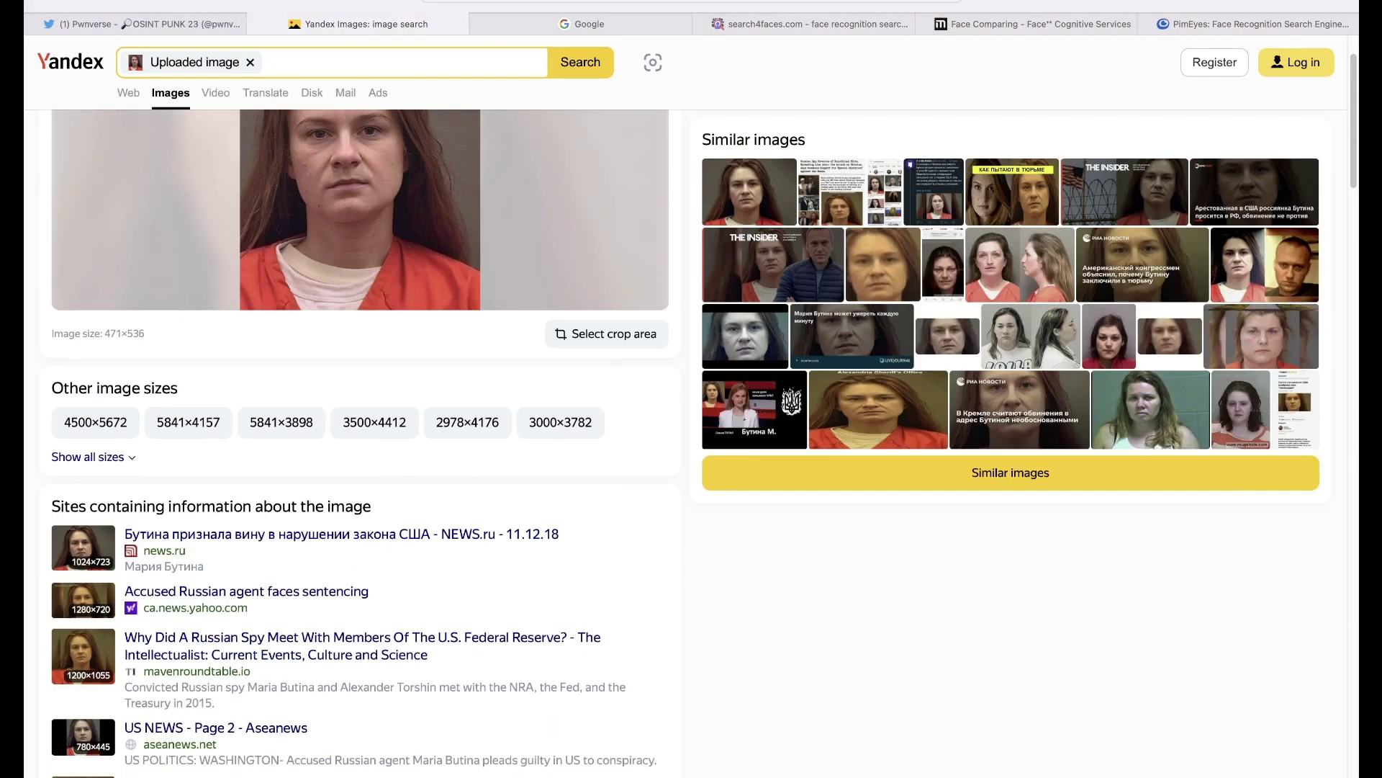
scroll(360, 432, down, 20)
scroll(360, 432, down, 10)
scroll(360, 432, up, 15)
scroll(360, 432, up, 10)
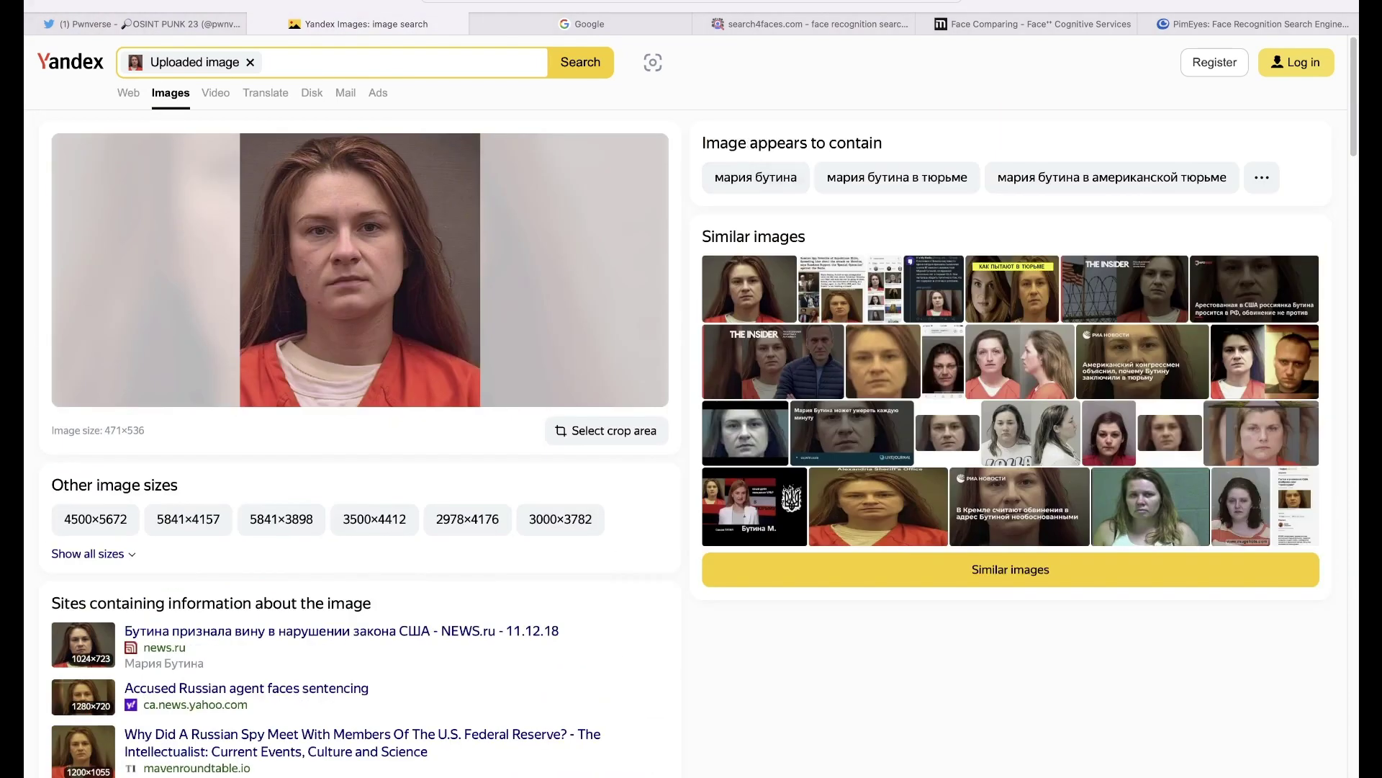
Open the suggested query "мария бутина" from what the image appears to contain and look through its image results.
drag(703, 142, 884, 143)
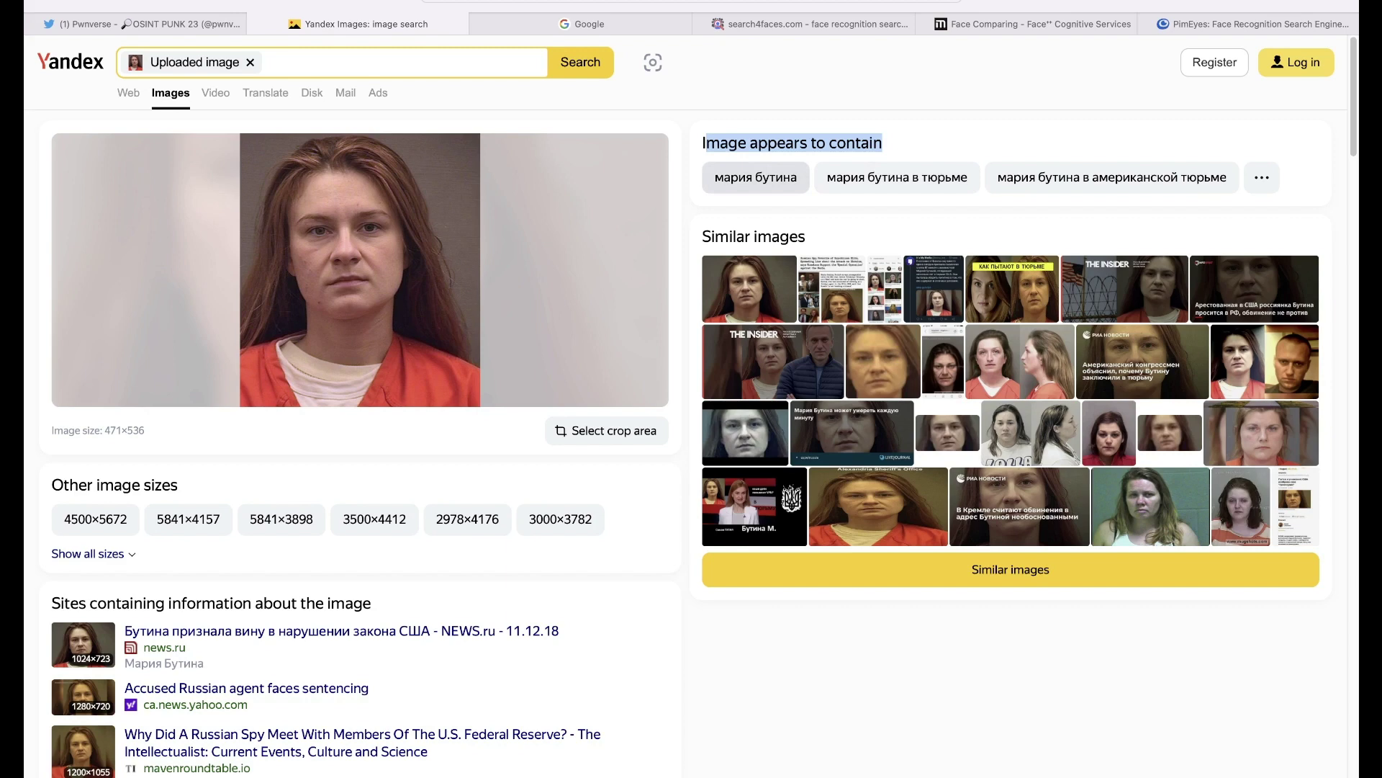
click(755, 177)
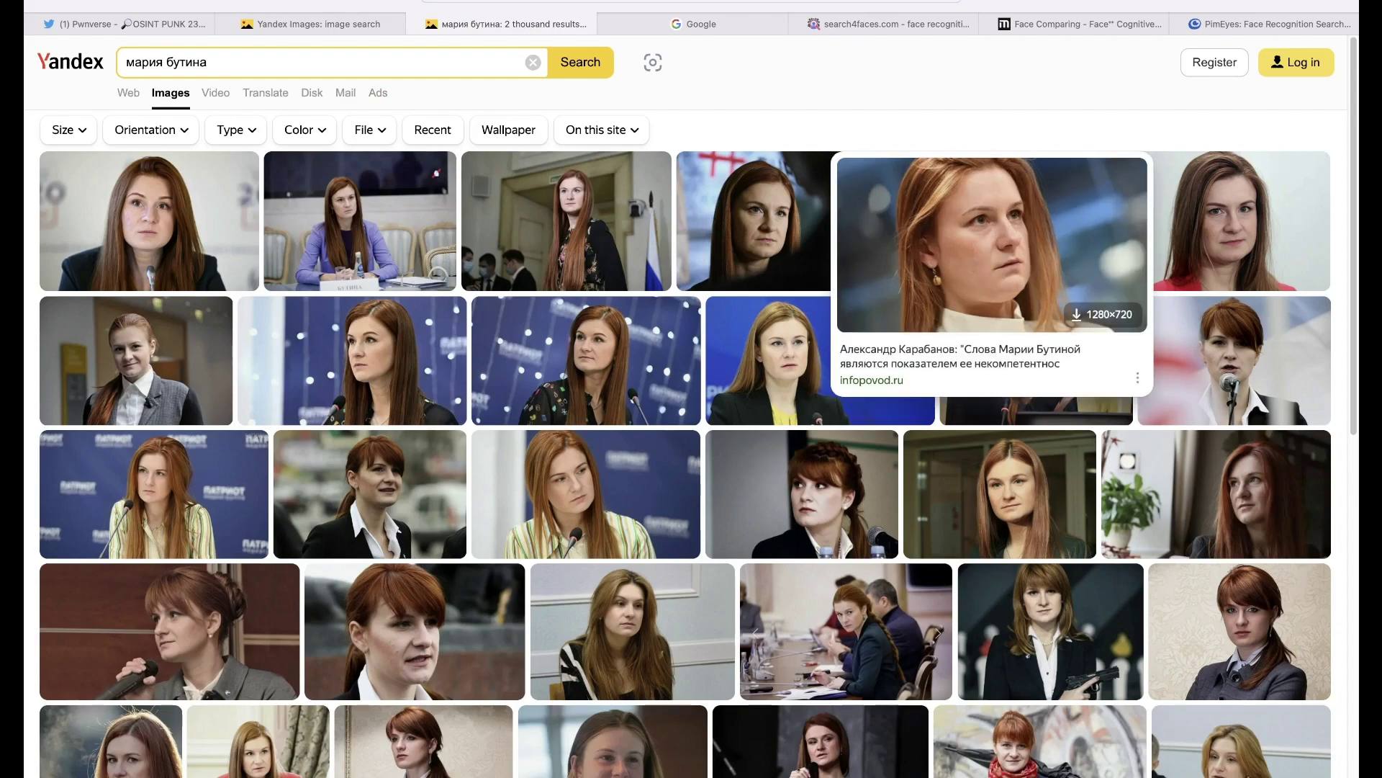
scroll(1095, 359, down, 4)
scroll(1095, 359, down, 5)
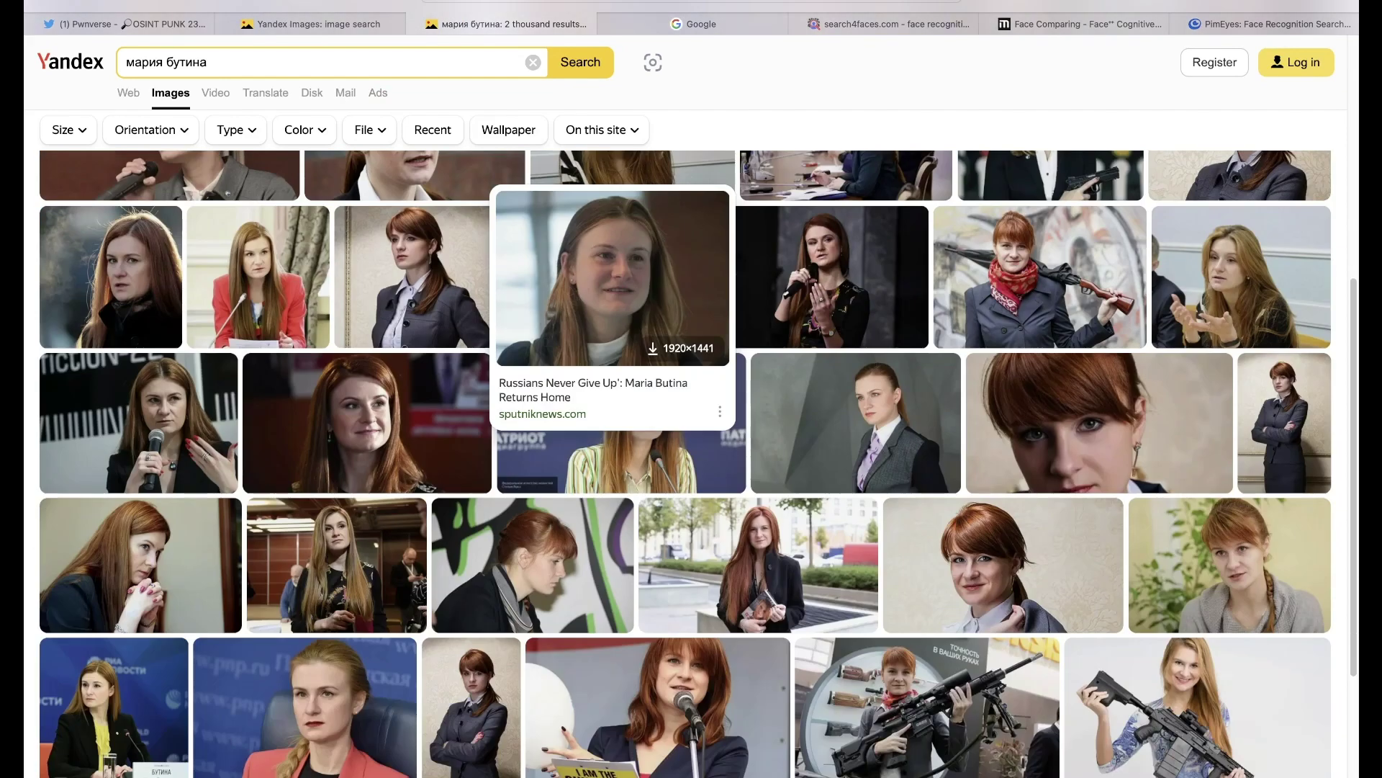
scroll(685, 360, down, 10)
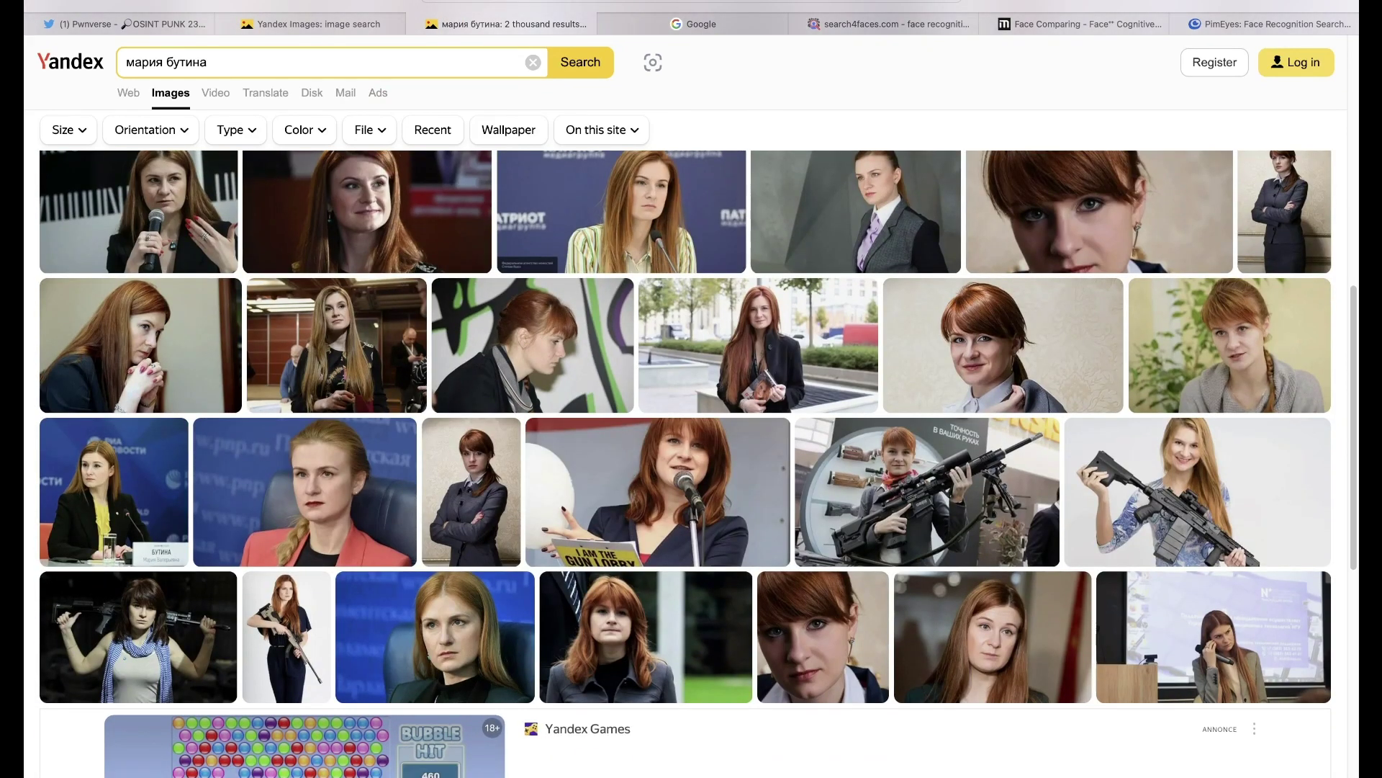
scroll(587, 519, down, 5)
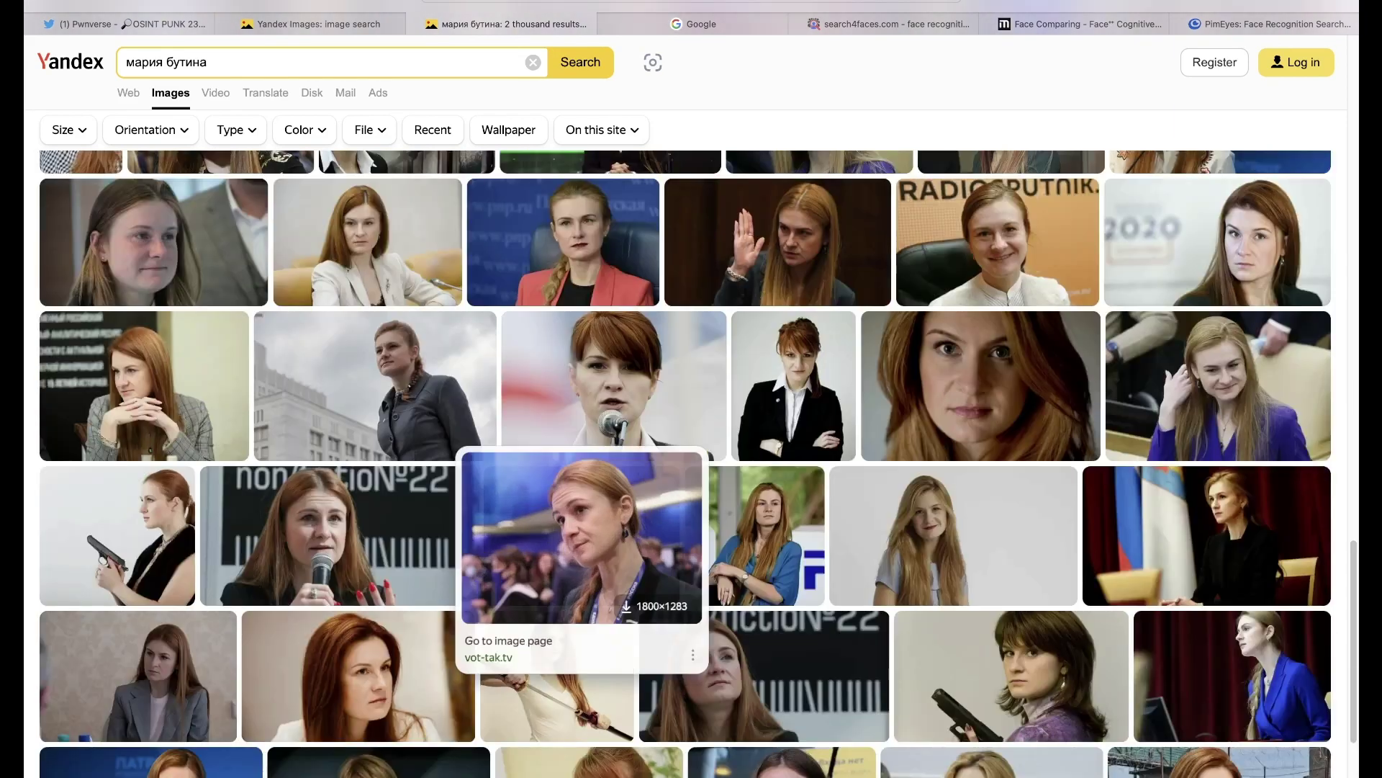
scroll(587, 519, up, 15)
scroll(562, 360, up, 10)
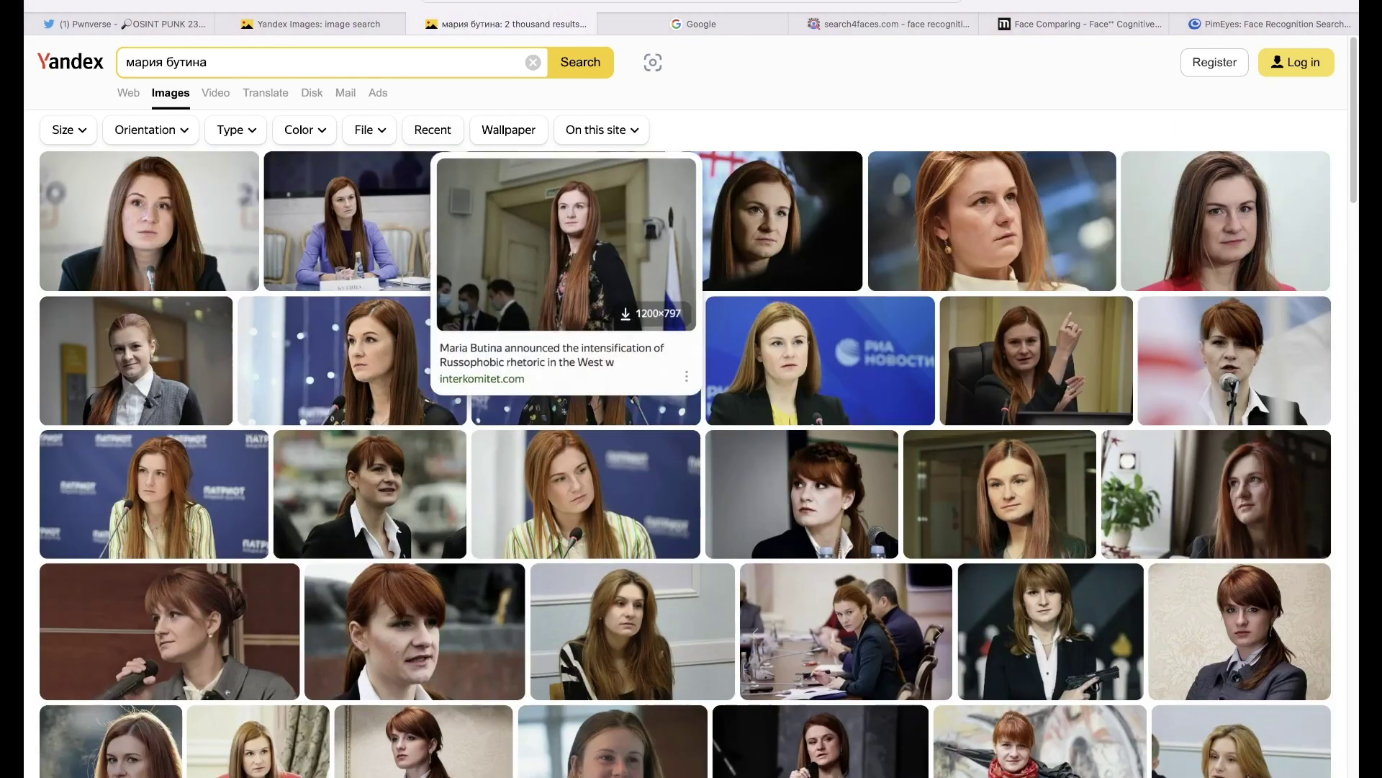
Switch to Google, run a search by image with the same portrait and review the visual matches.
click(691, 24)
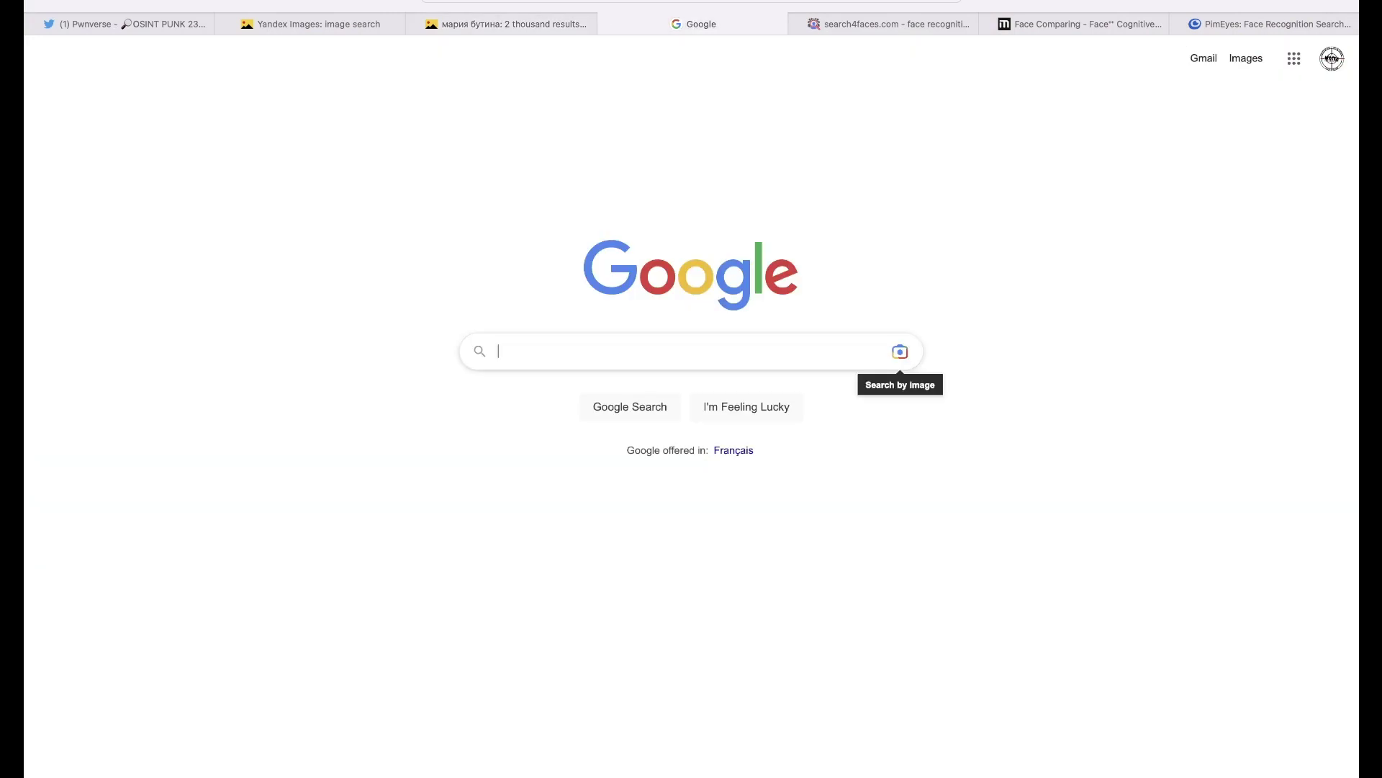
click(900, 351)
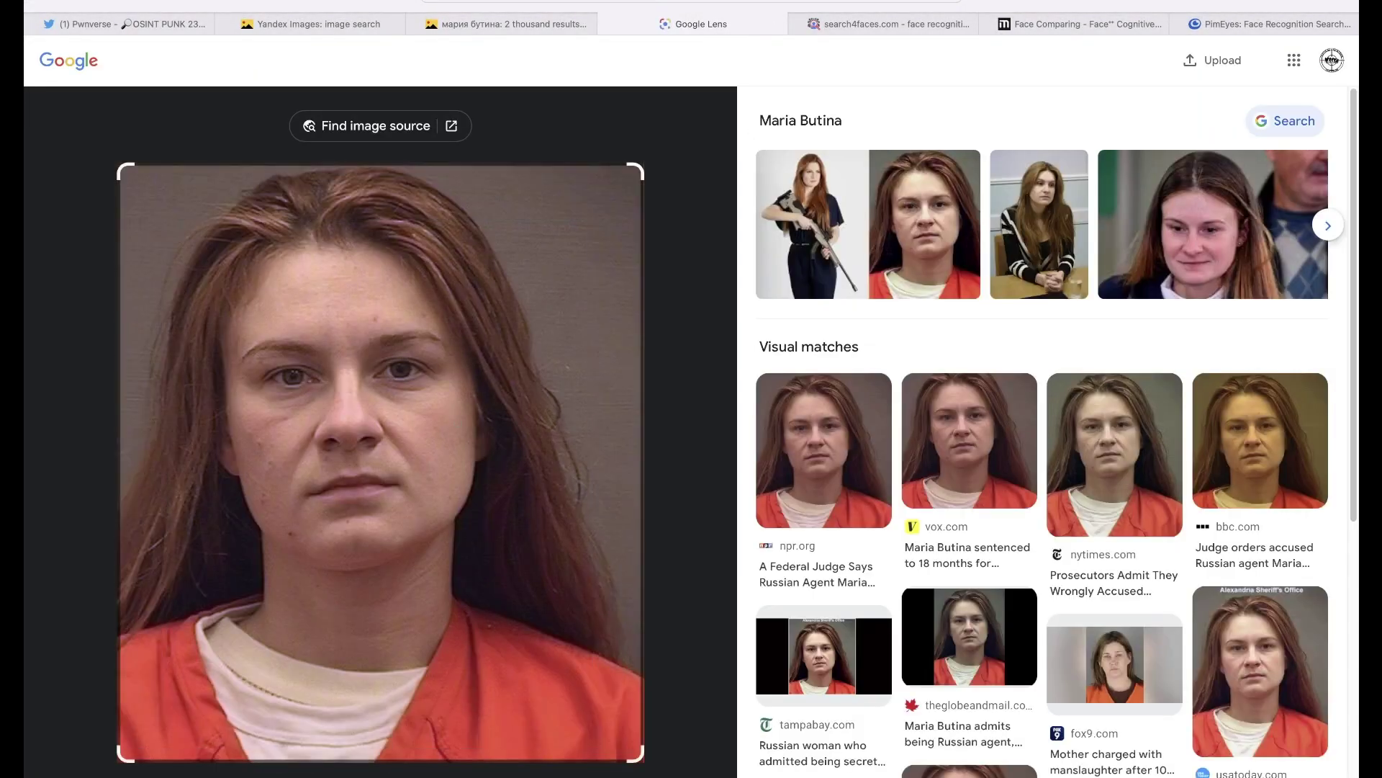
scroll(1051, 432, down, 6)
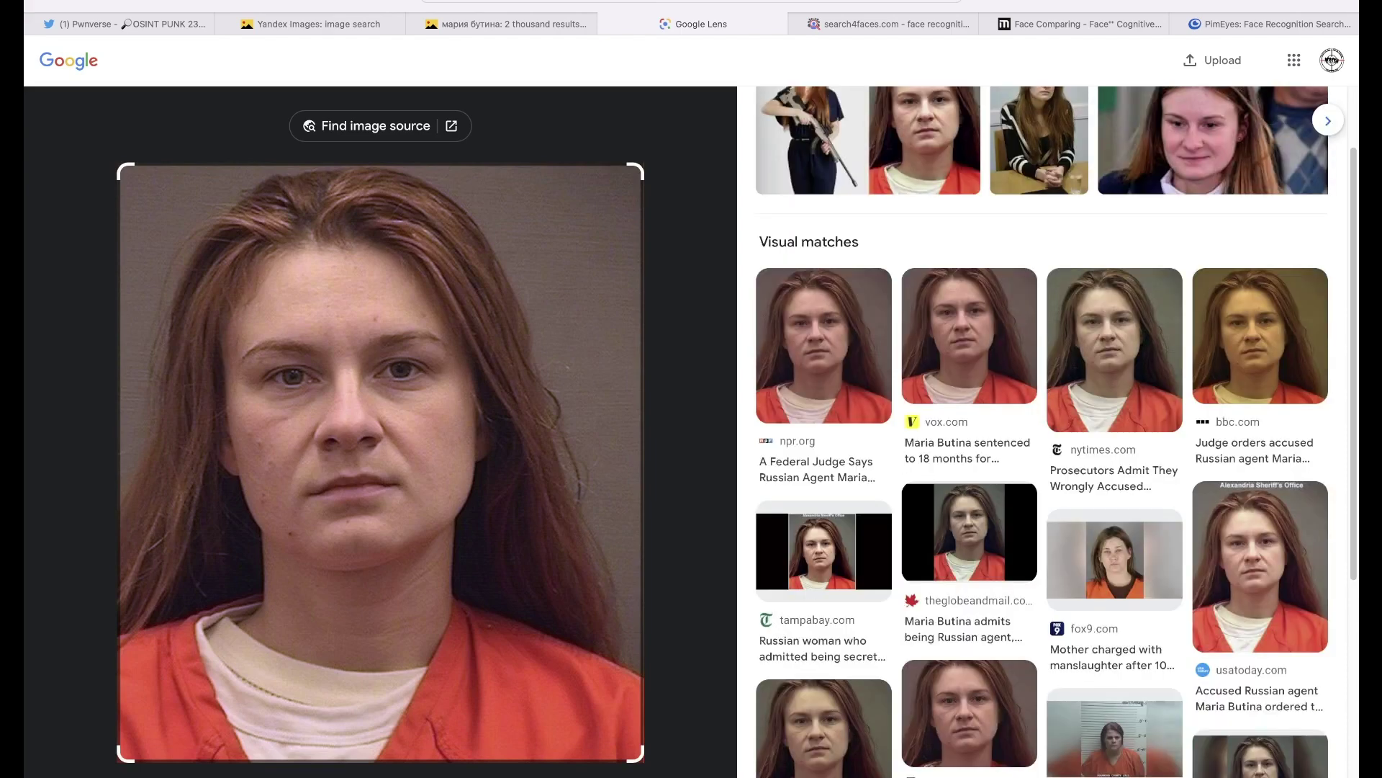
scroll(1051, 432, down, 3)
scroll(1051, 432, up, 9)
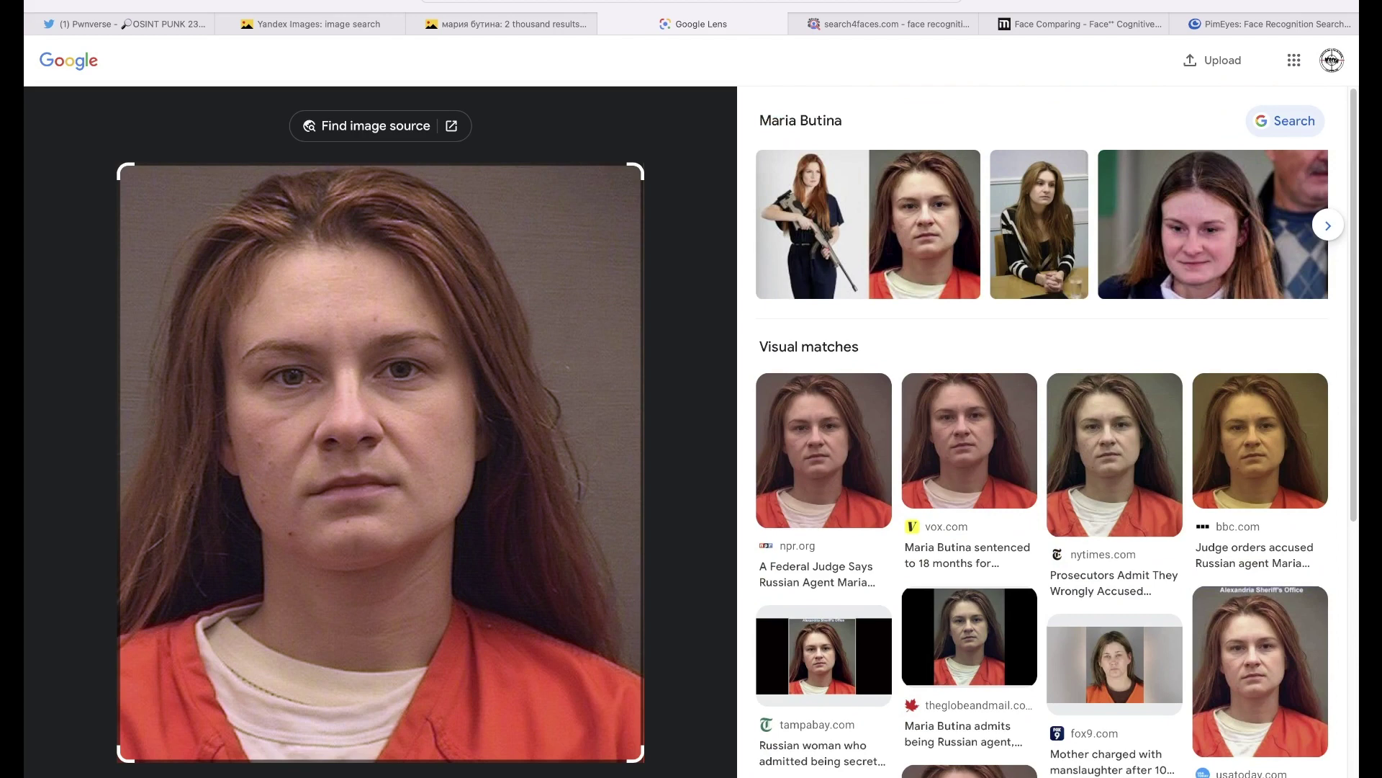
scroll(1051, 432, down, 8)
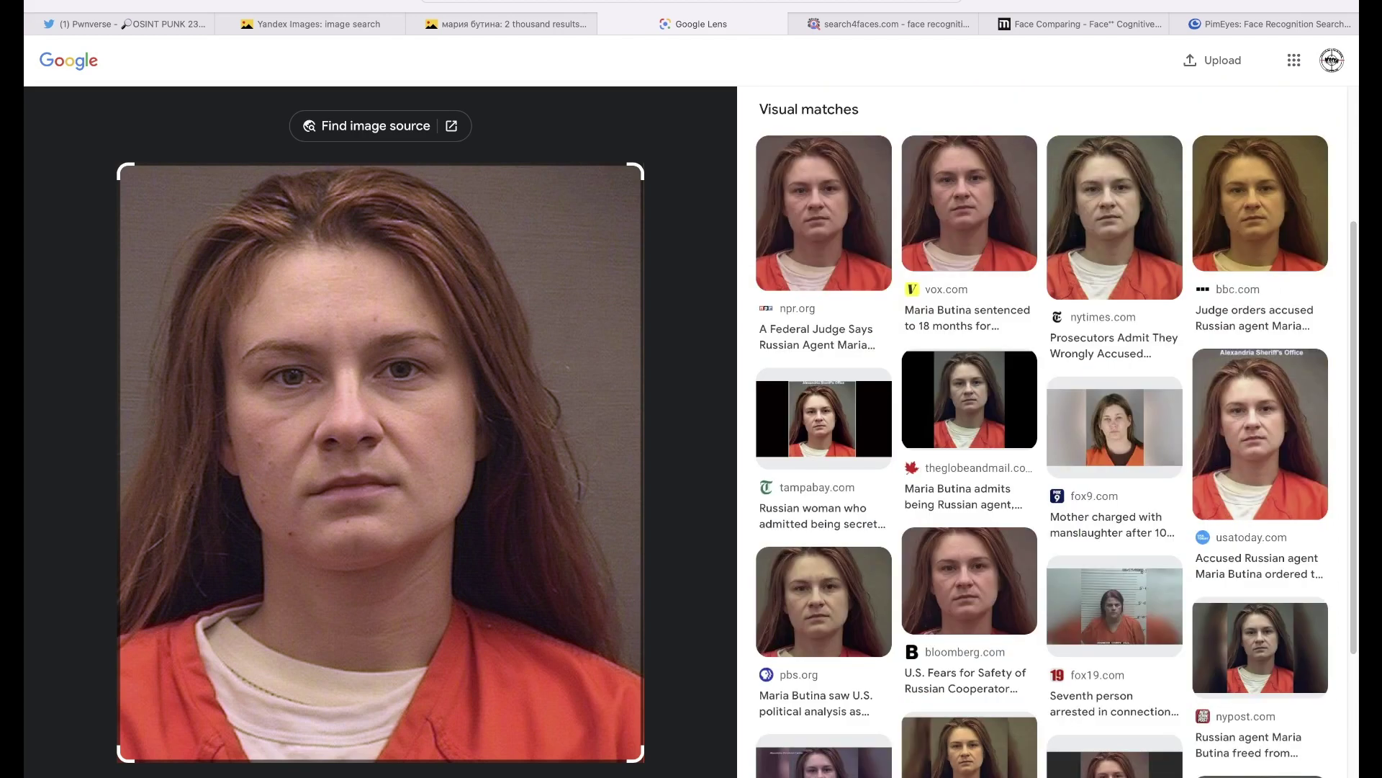
scroll(1052, 432, up, 4)
scroll(1052, 432, up, 4)
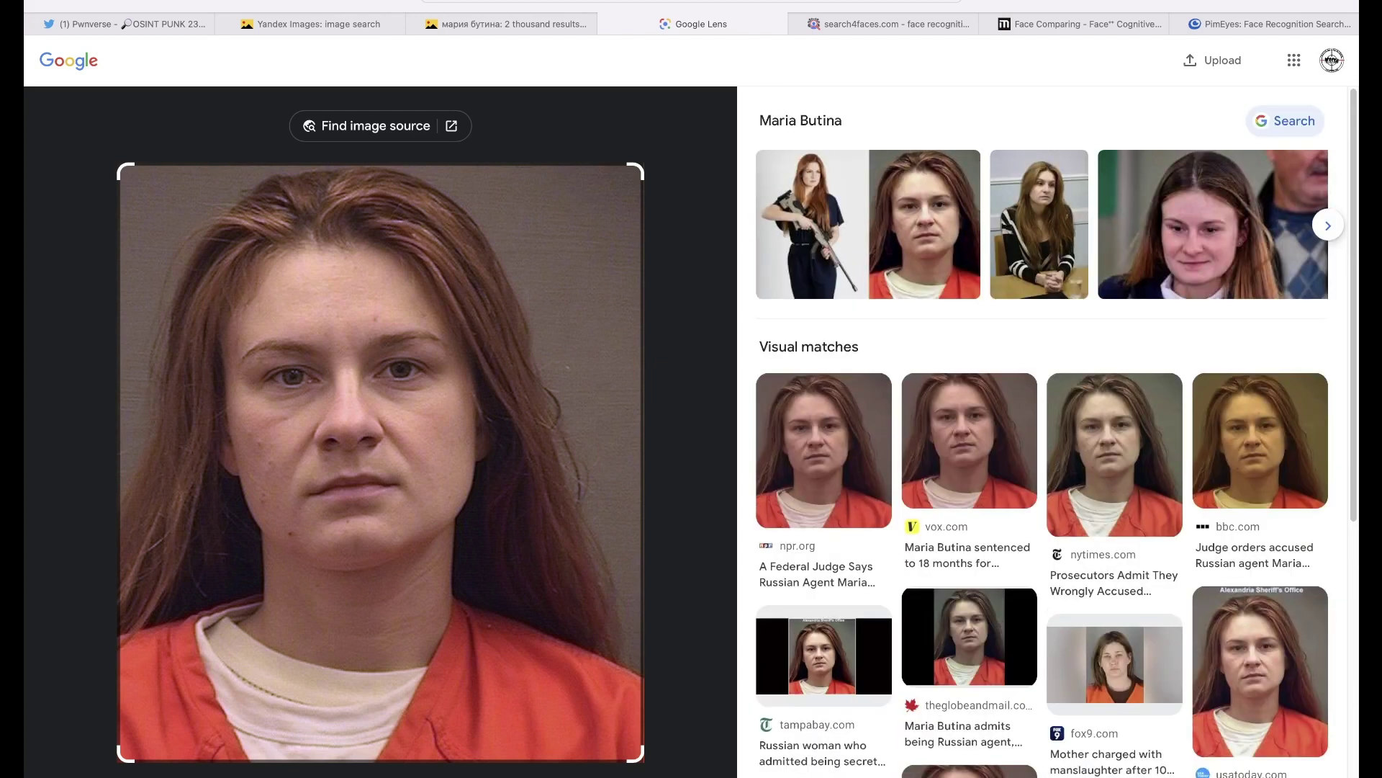
Open the additional Google Images results for "Maria Butina" from the Lens image carousel and look through them.
drag(771, 120, 1227, 122)
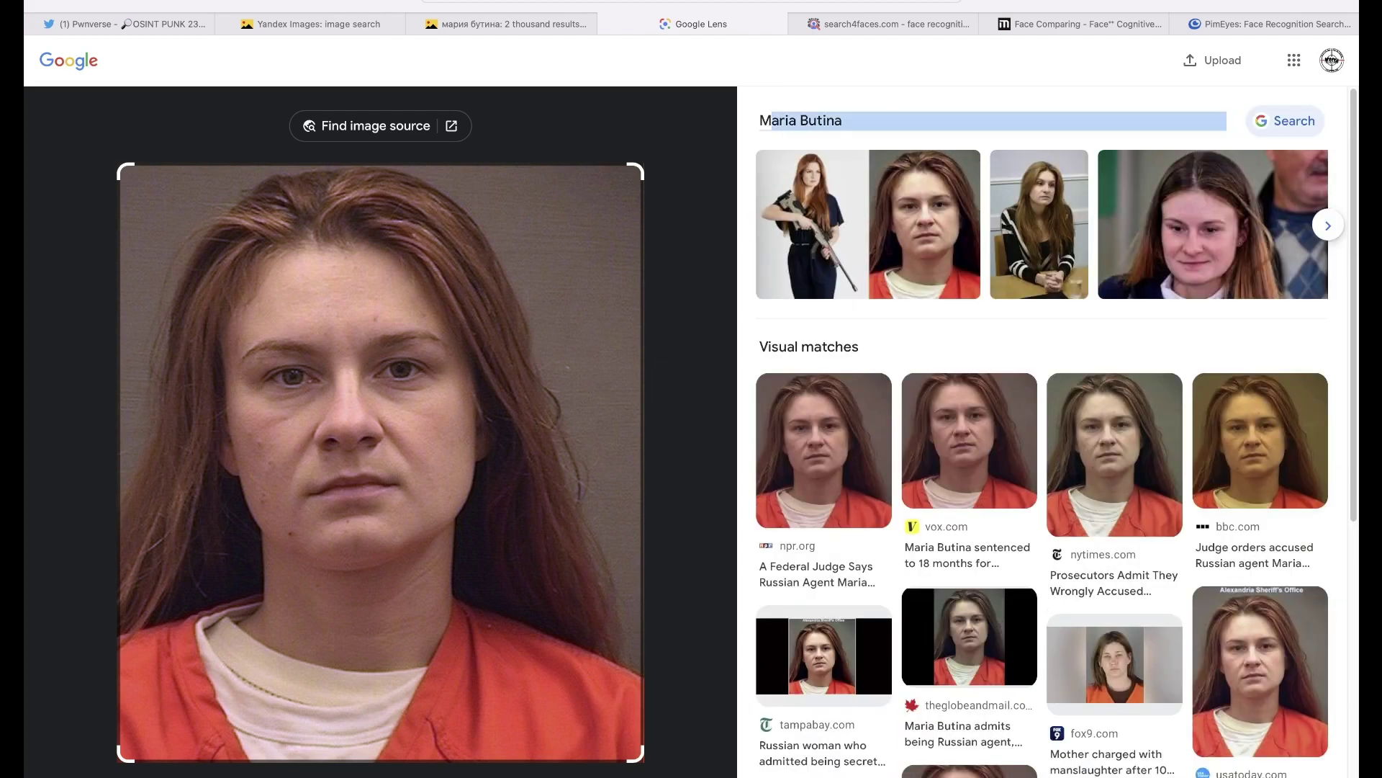
scroll(1041, 224, right, 10)
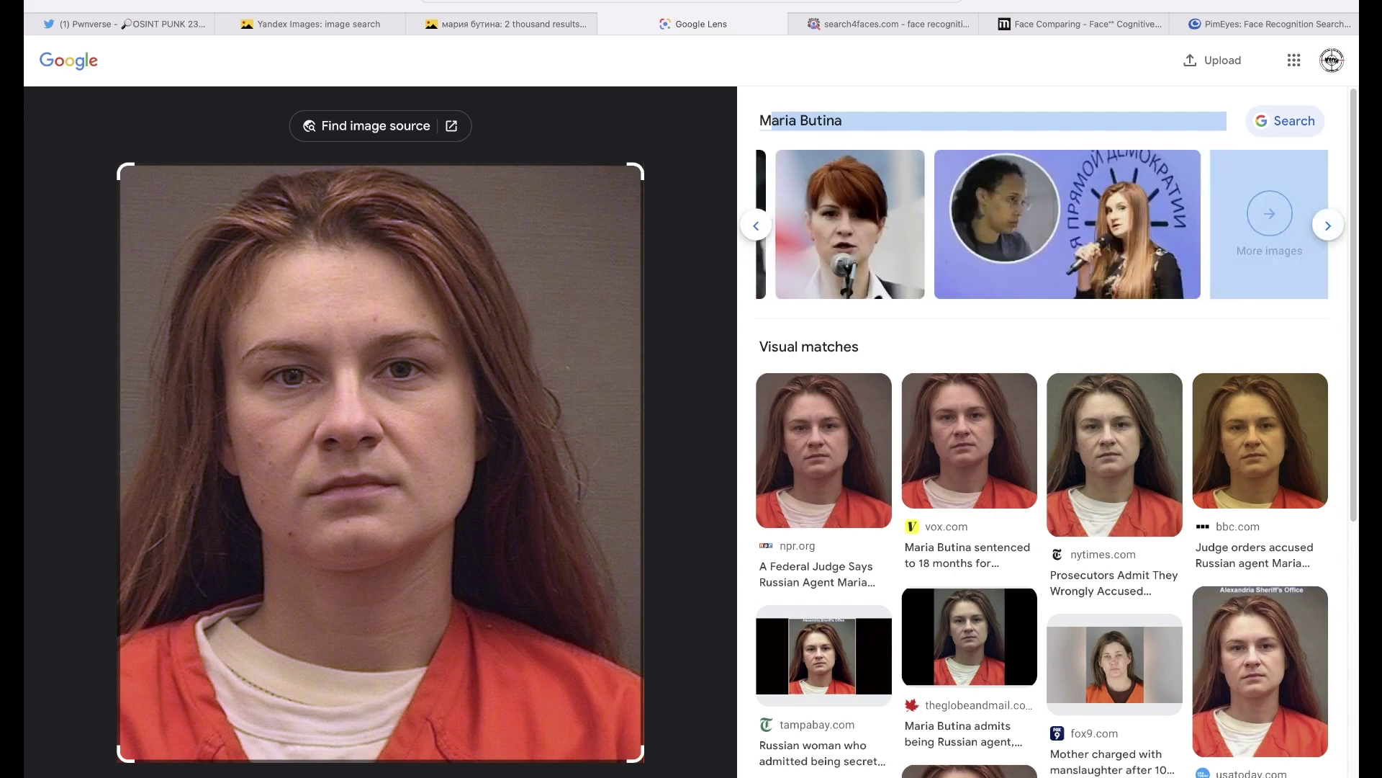
click(1270, 216)
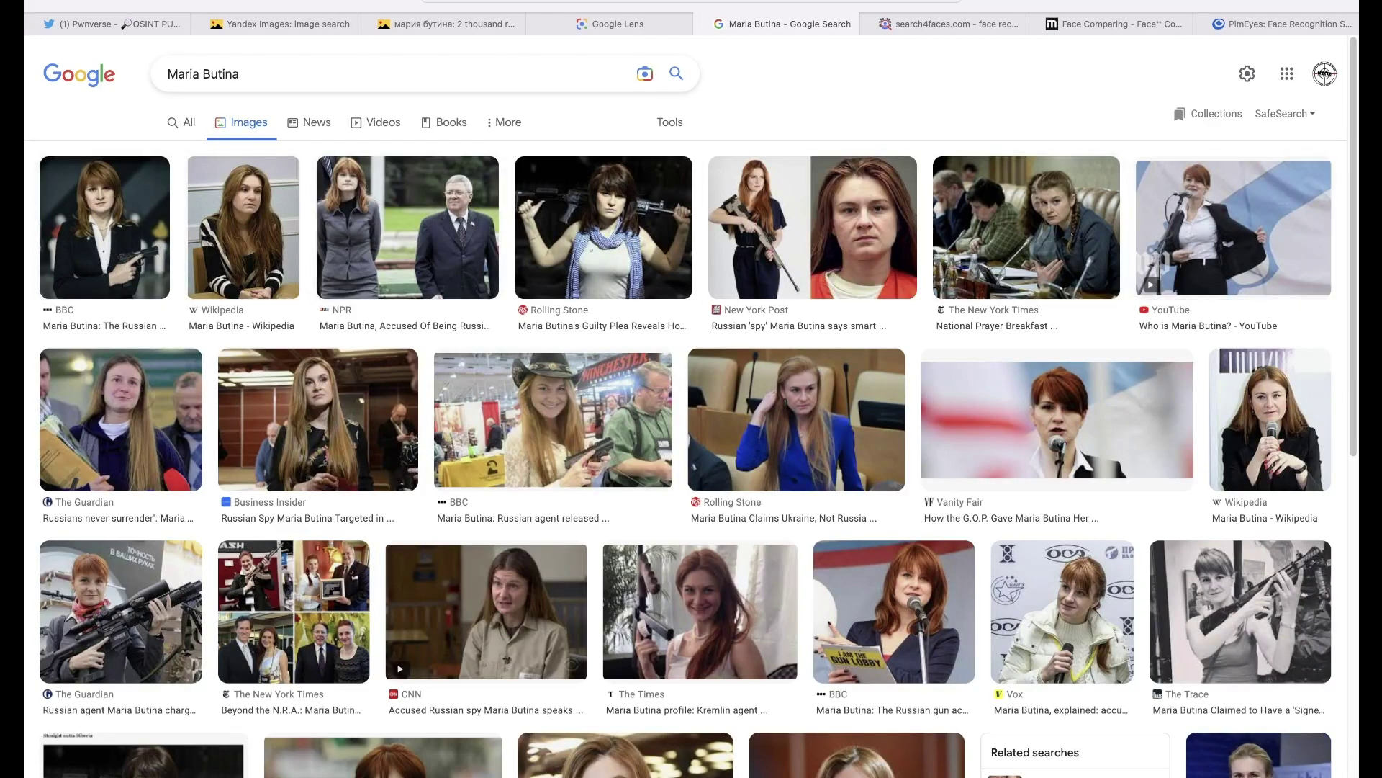
scroll(317, 417, down, 1)
scroll(692, 418, down, 3)
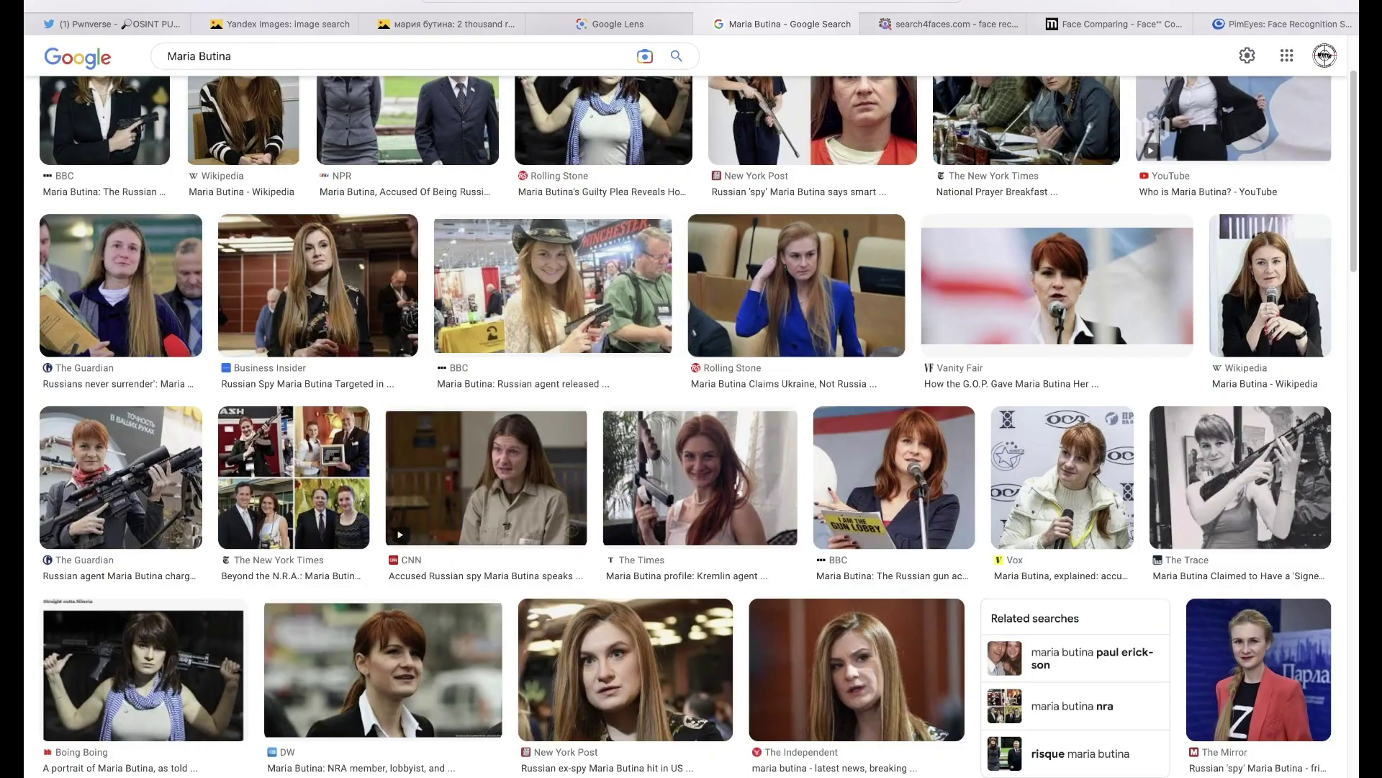
scroll(809, 490, down, 15)
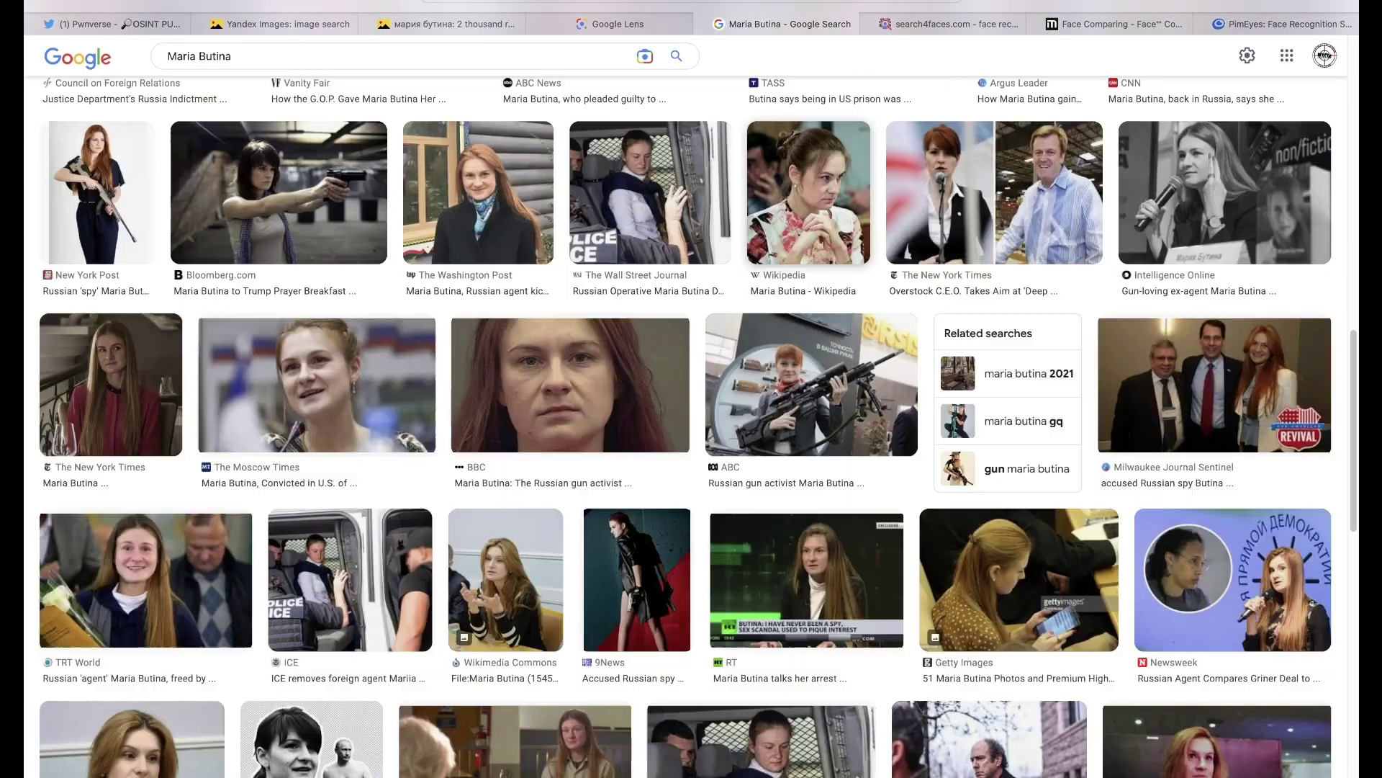
scroll(809, 490, up, 20)
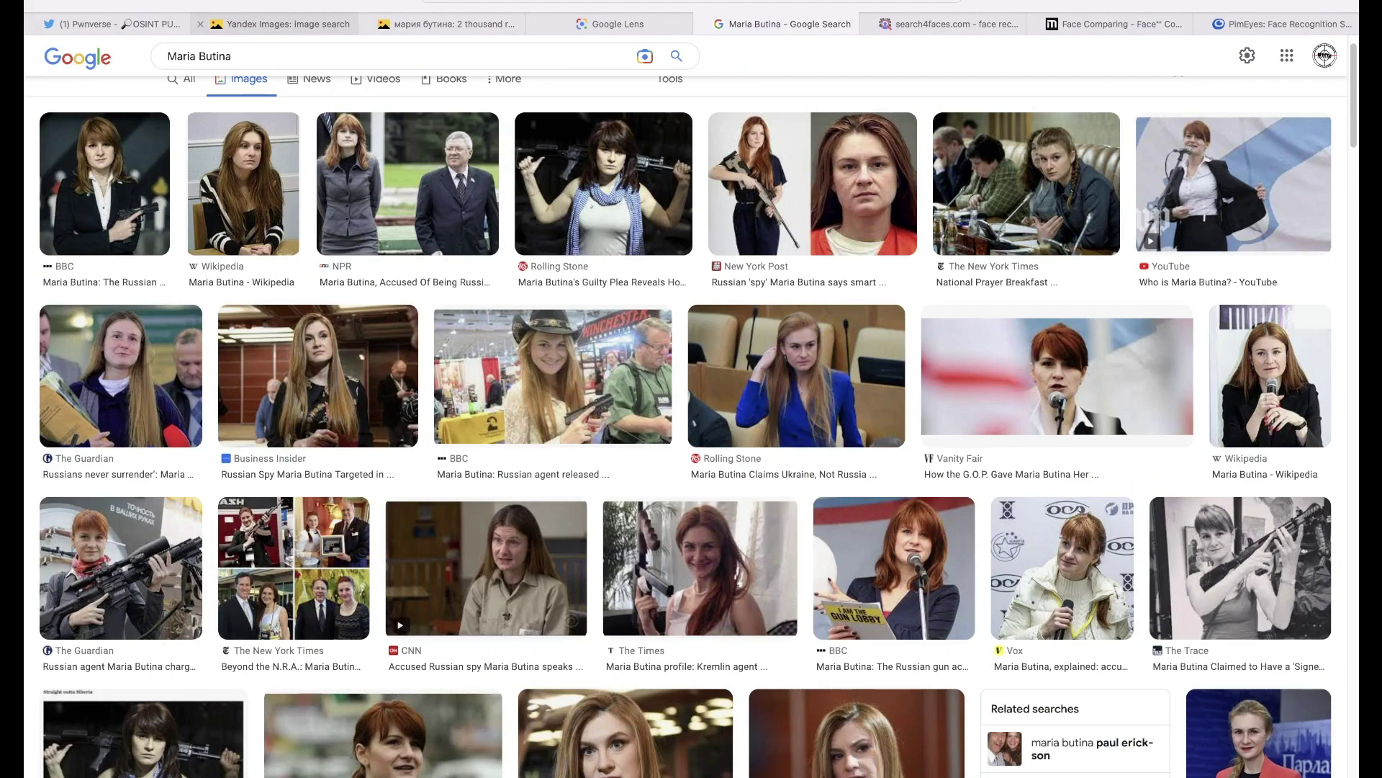
Return to the Yandex image search, run it on the photo of the woman draped in a blue and yellow flag, and review the results.
click(281, 23)
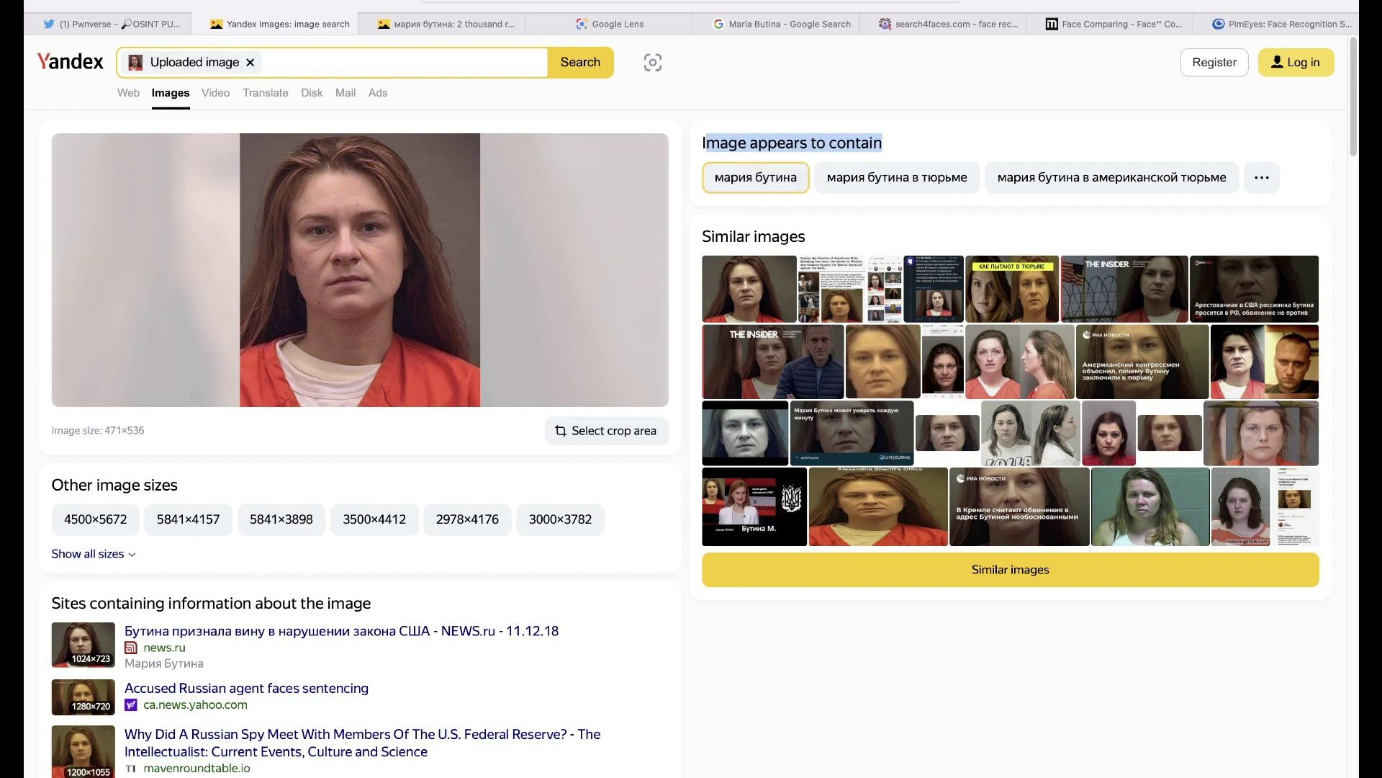
click(653, 63)
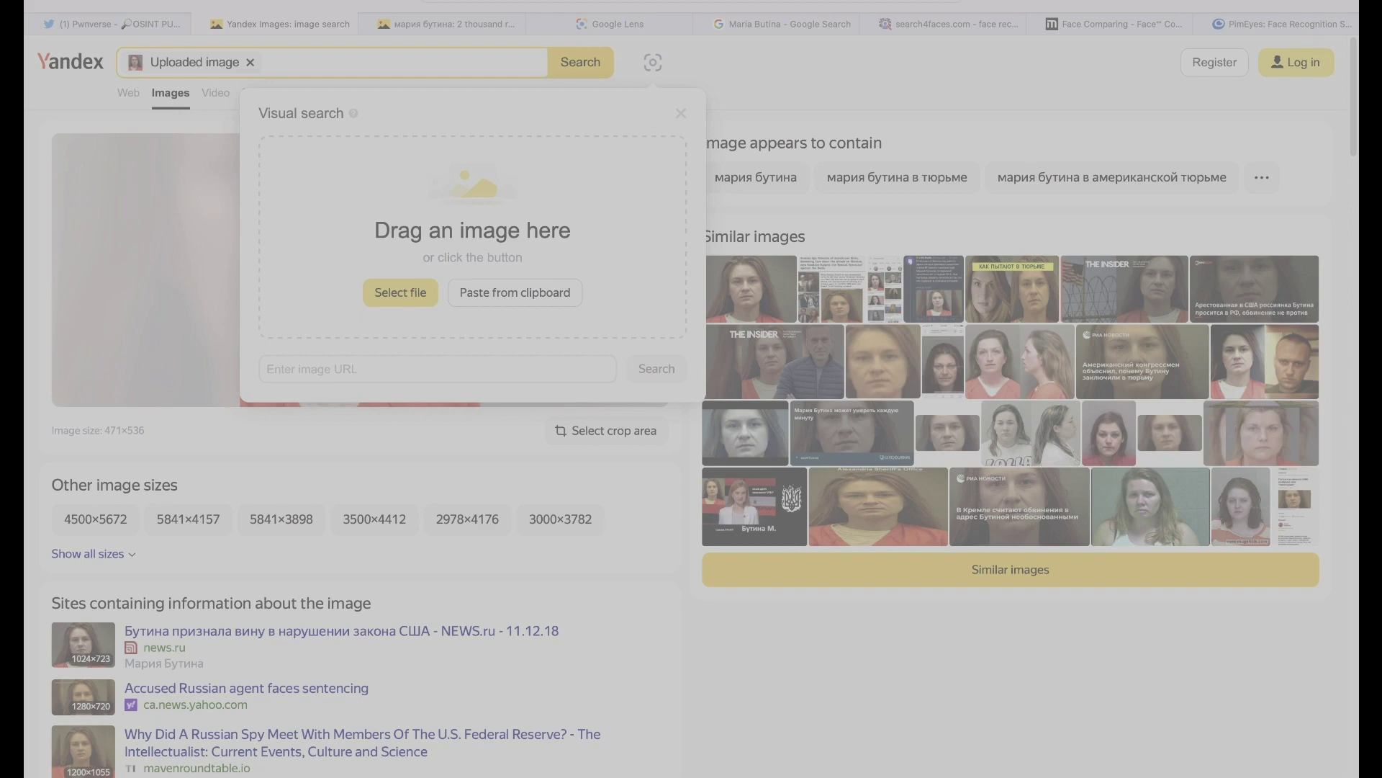
key(ctrl+v)
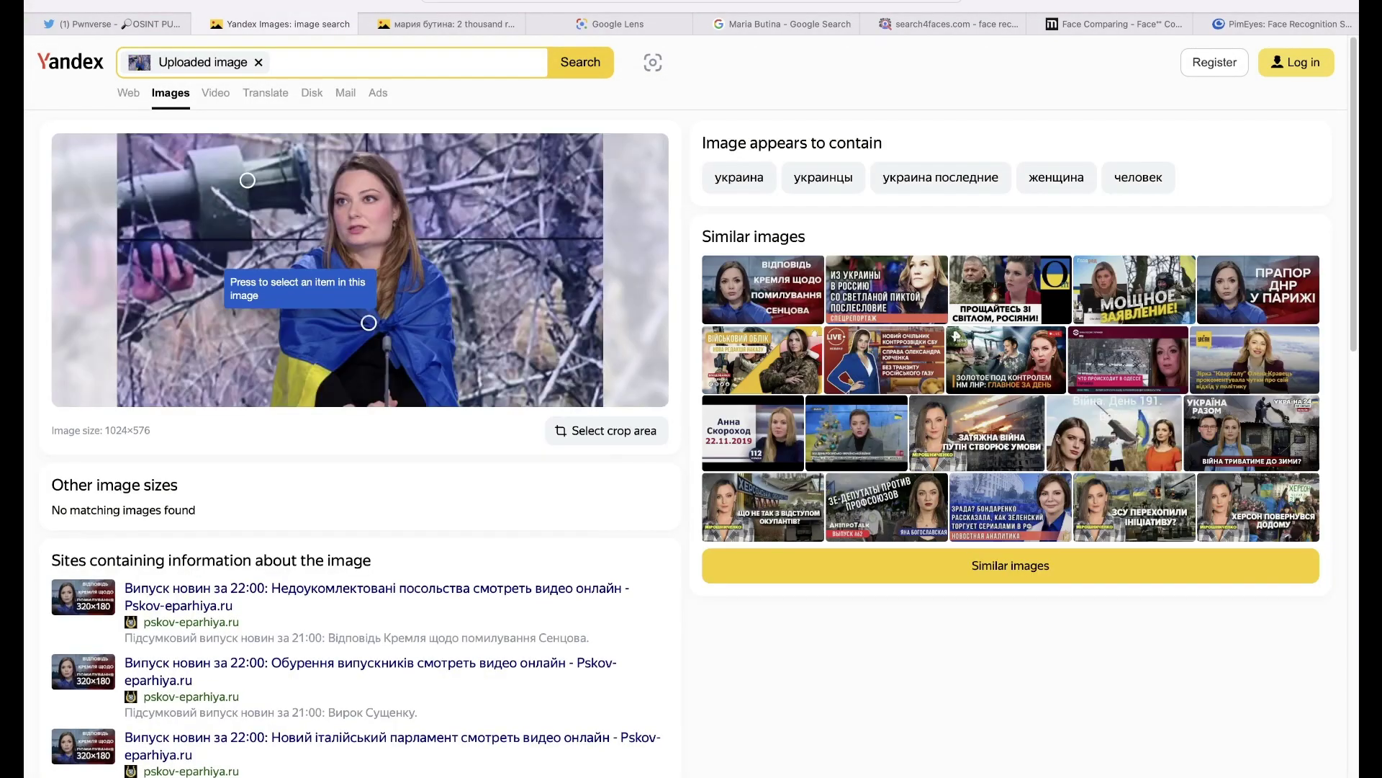
scroll(360, 432, down, 20)
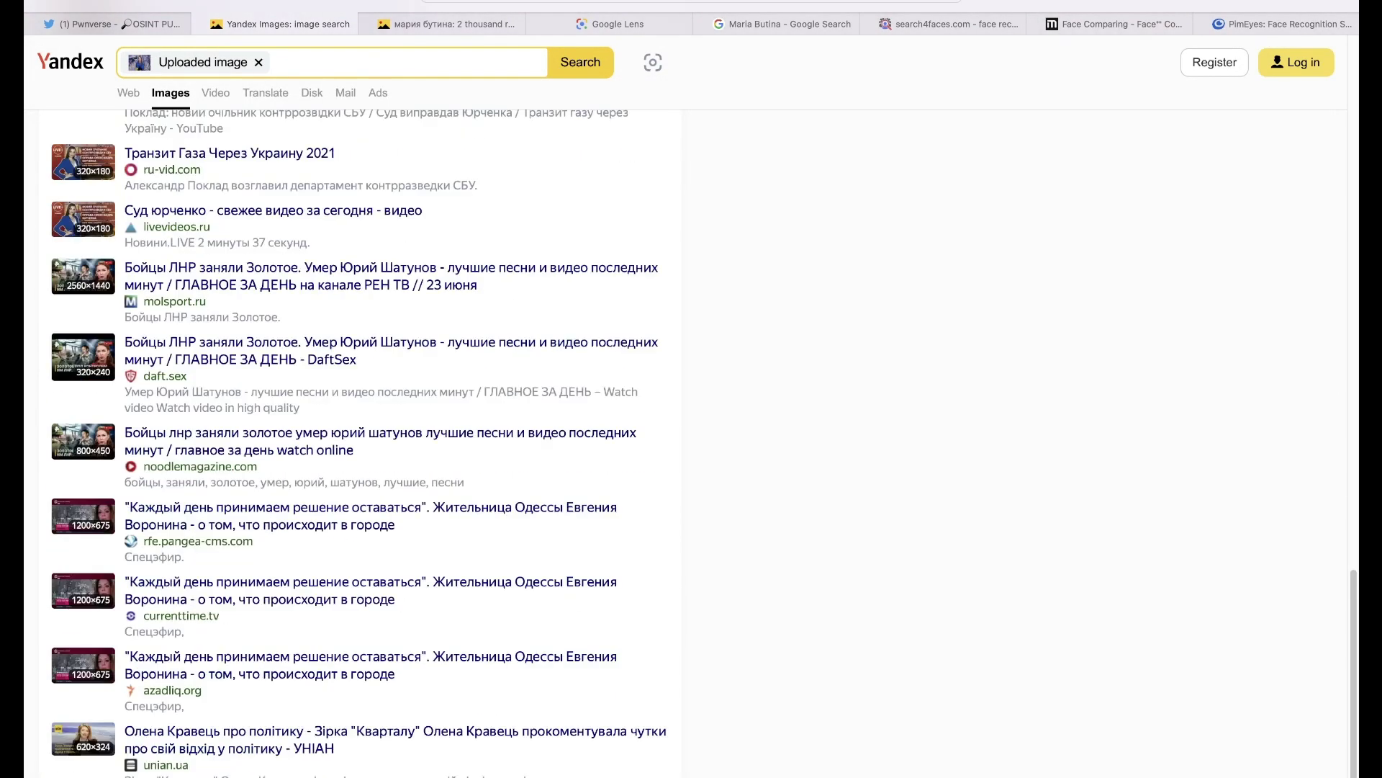
scroll(360, 432, down, 5)
scroll(360, 432, up, 14)
scroll(360, 432, down, 5)
scroll(360, 432, up, 20)
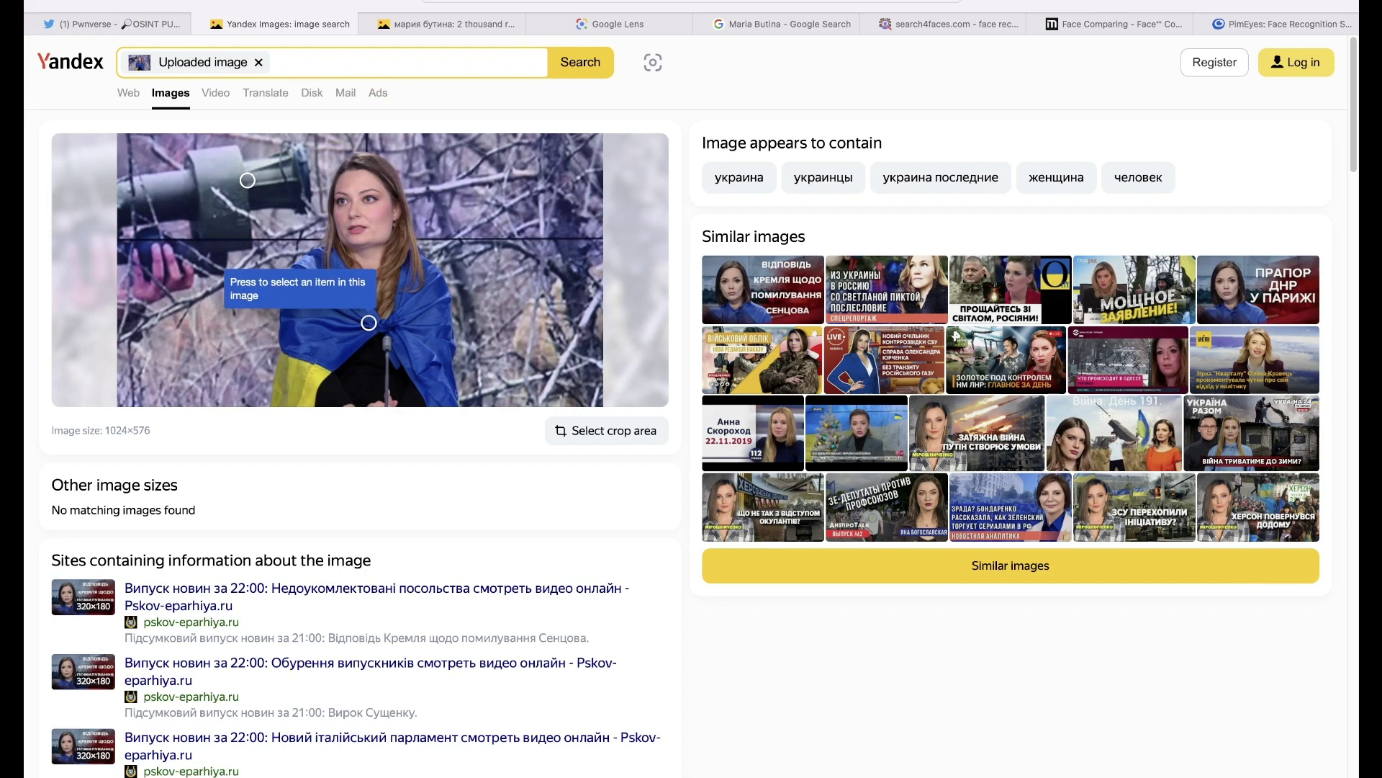
Crop the Yandex search area to the woman's head and shoulders, apply it and check the updated results.
click(607, 430)
drag(360, 270, 433, 240)
drag(577, 326, 427, 268)
drag(262, 209, 310, 209)
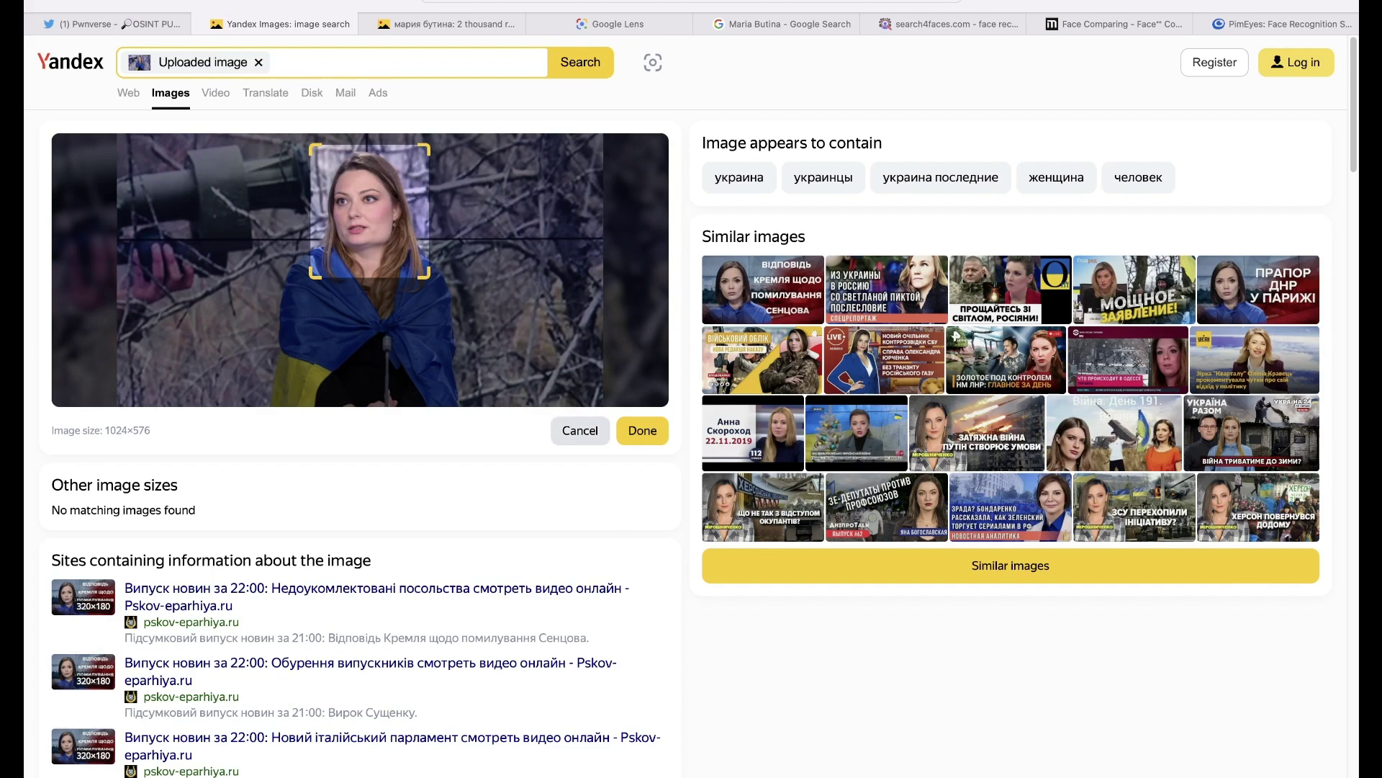
click(642, 430)
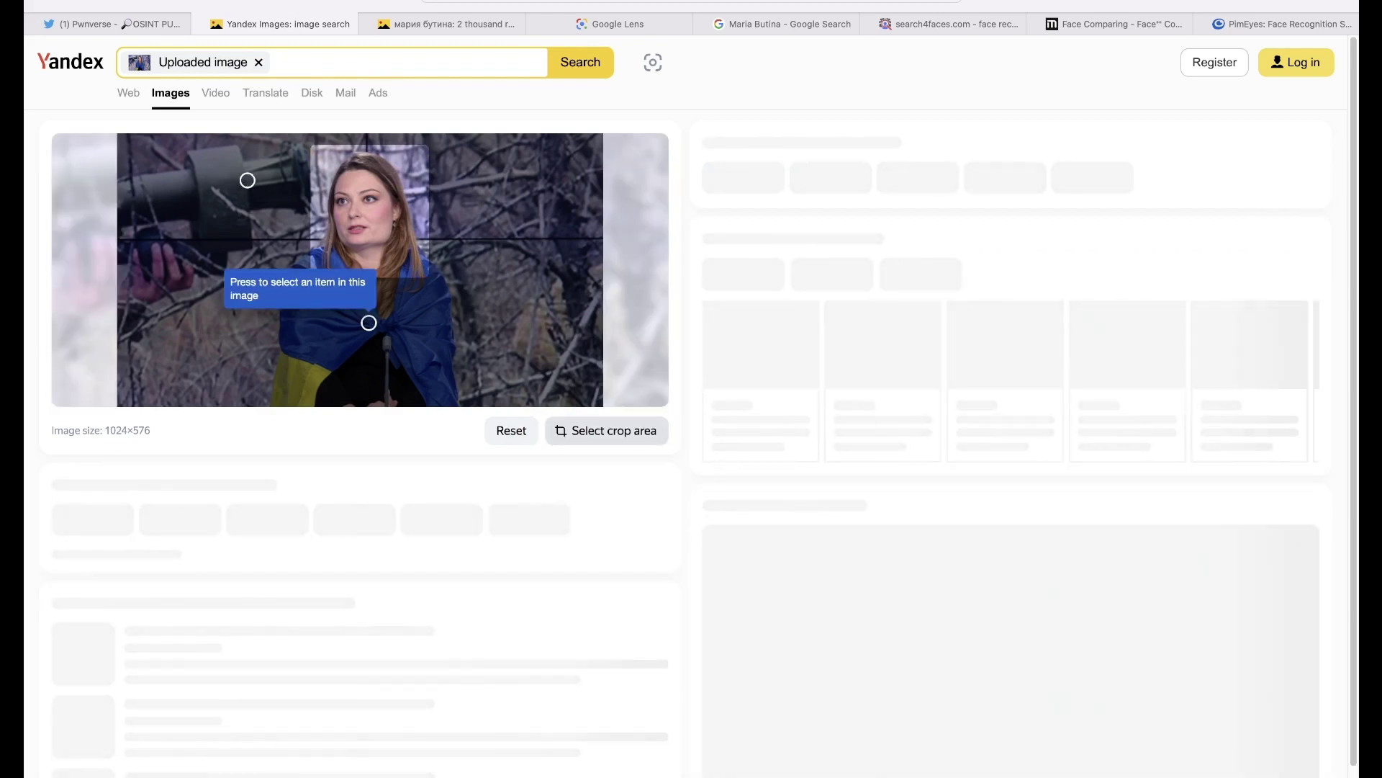
scroll(360, 432, down, 10)
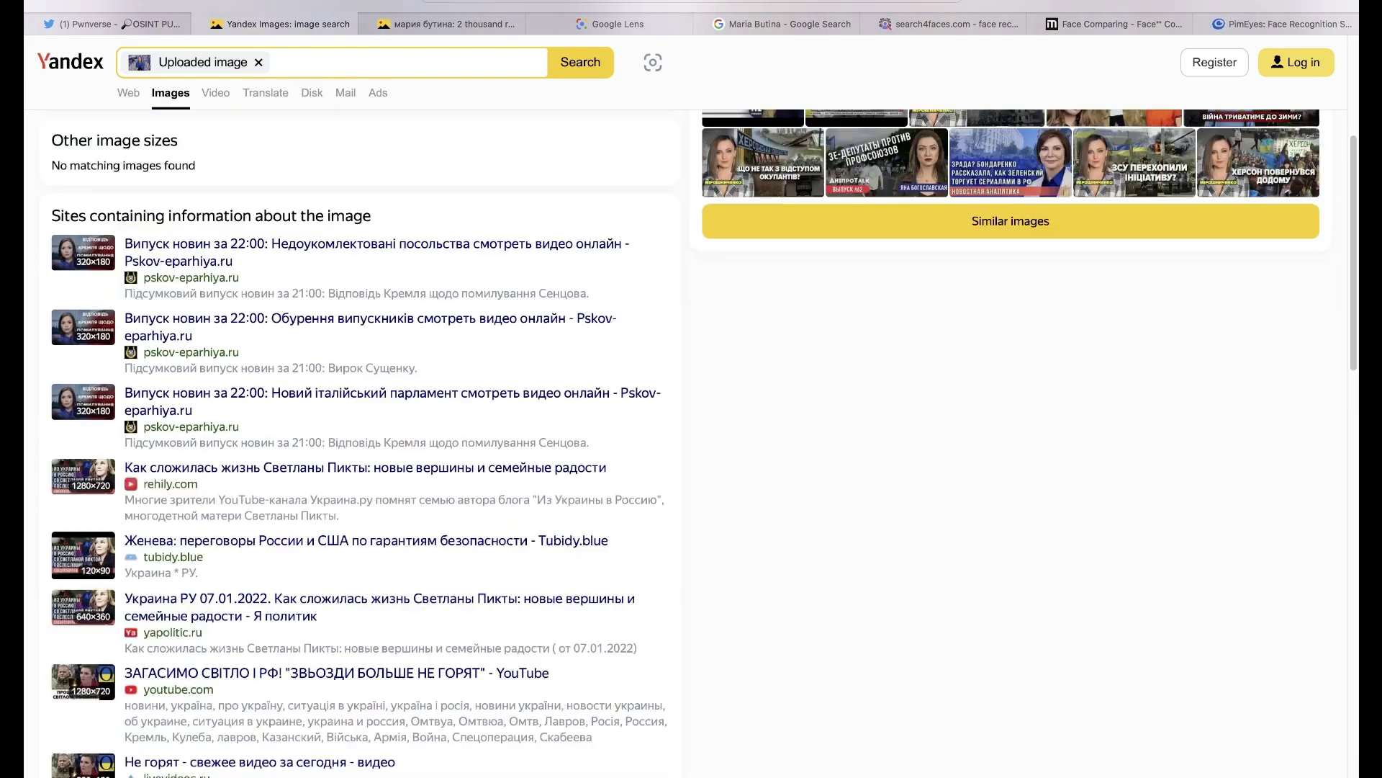
scroll(360, 432, up, 5)
scroll(360, 432, up, 5)
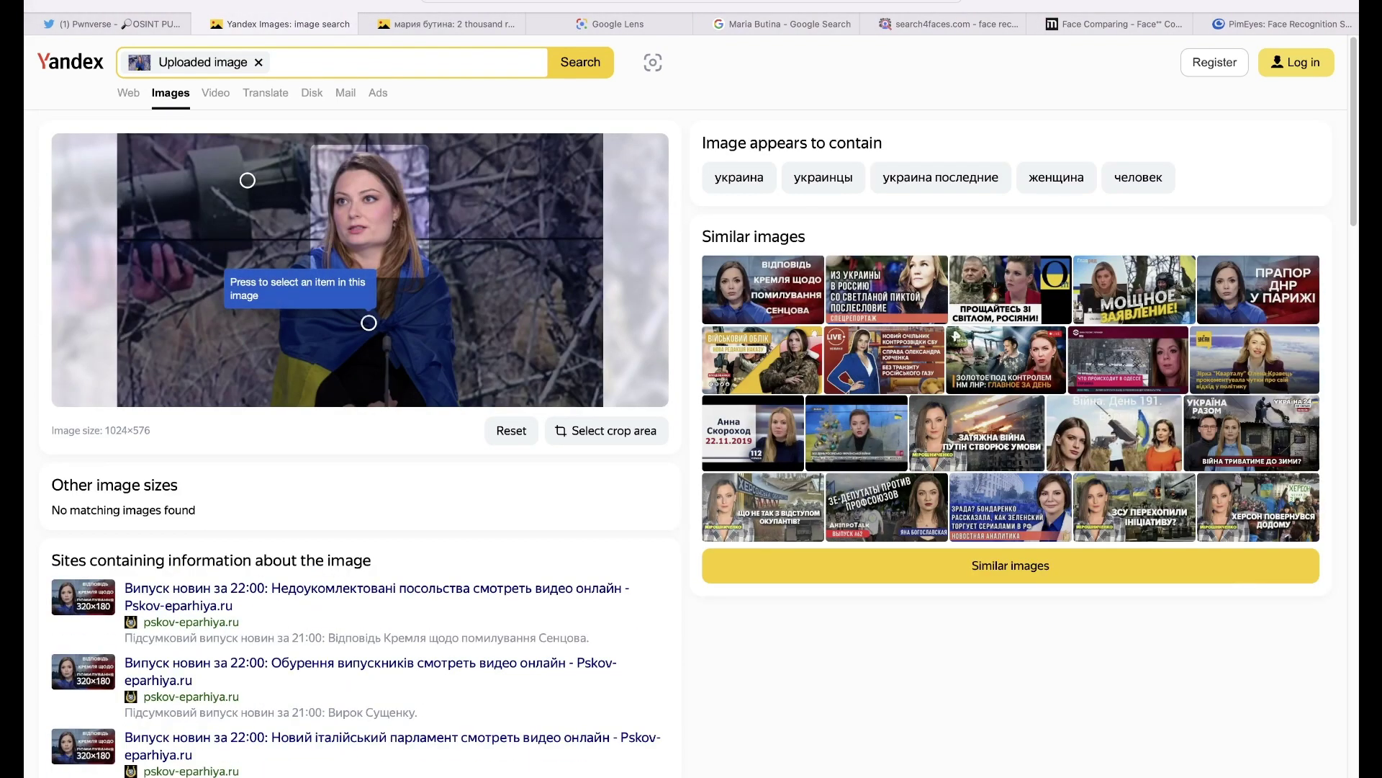
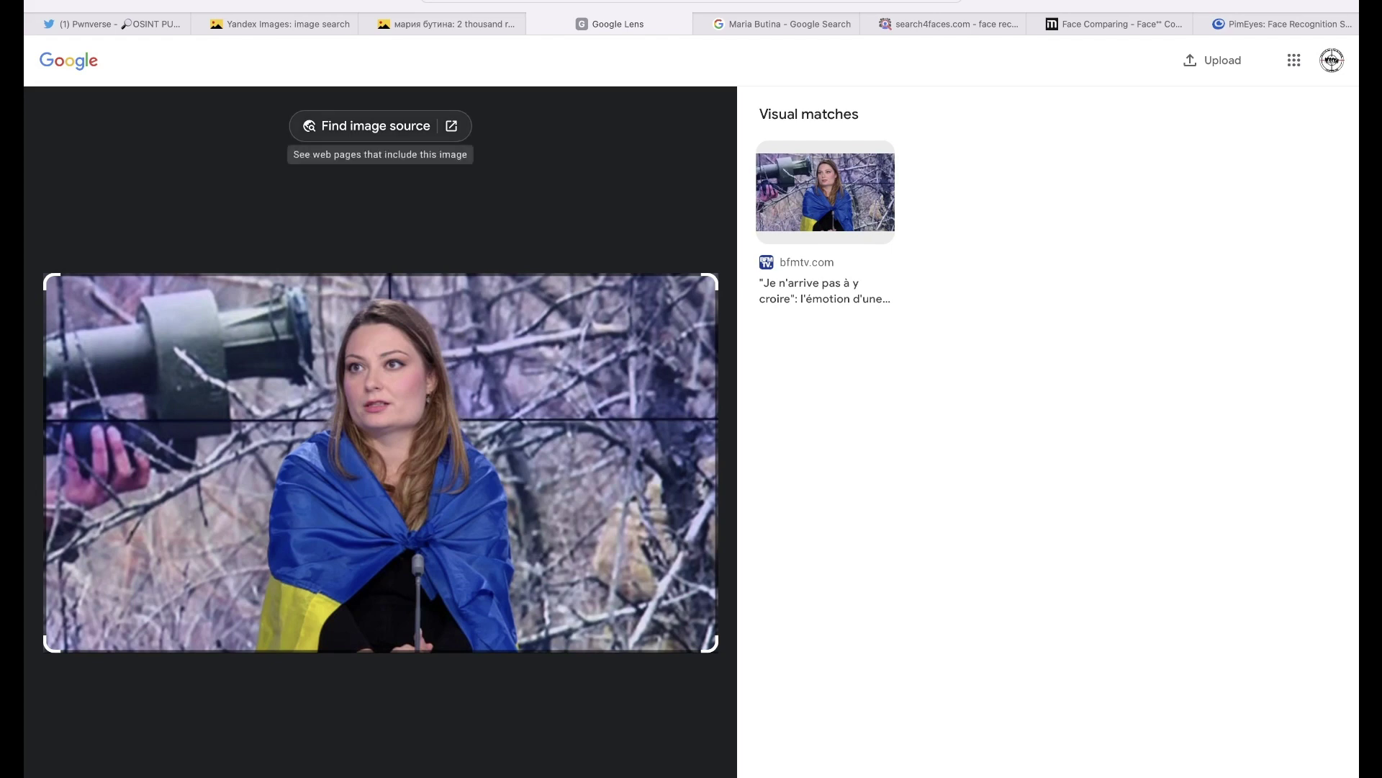
Find the source pages of the flag-draped woman's photo and review the related profiles and pages with matching images on the first results page.
click(375, 126)
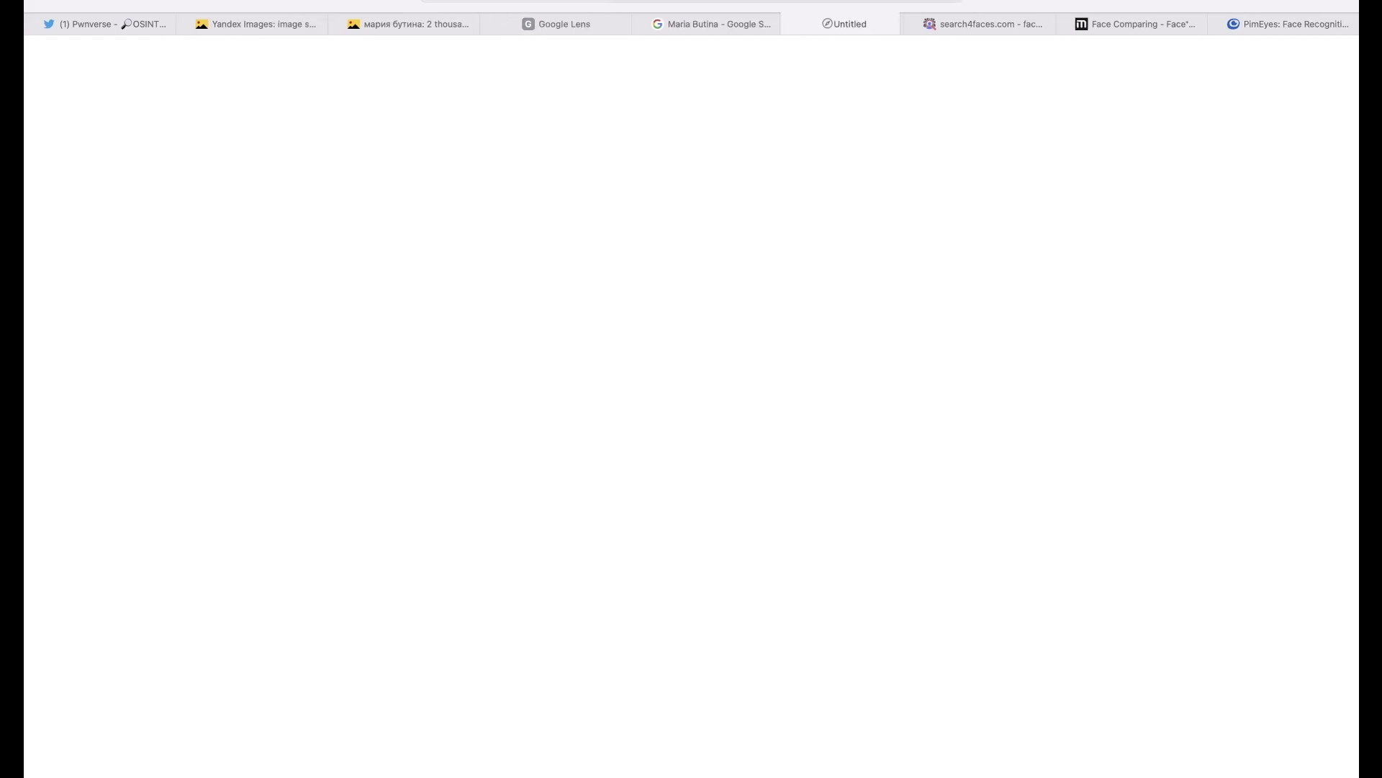
scroll(692, 432, down, 4)
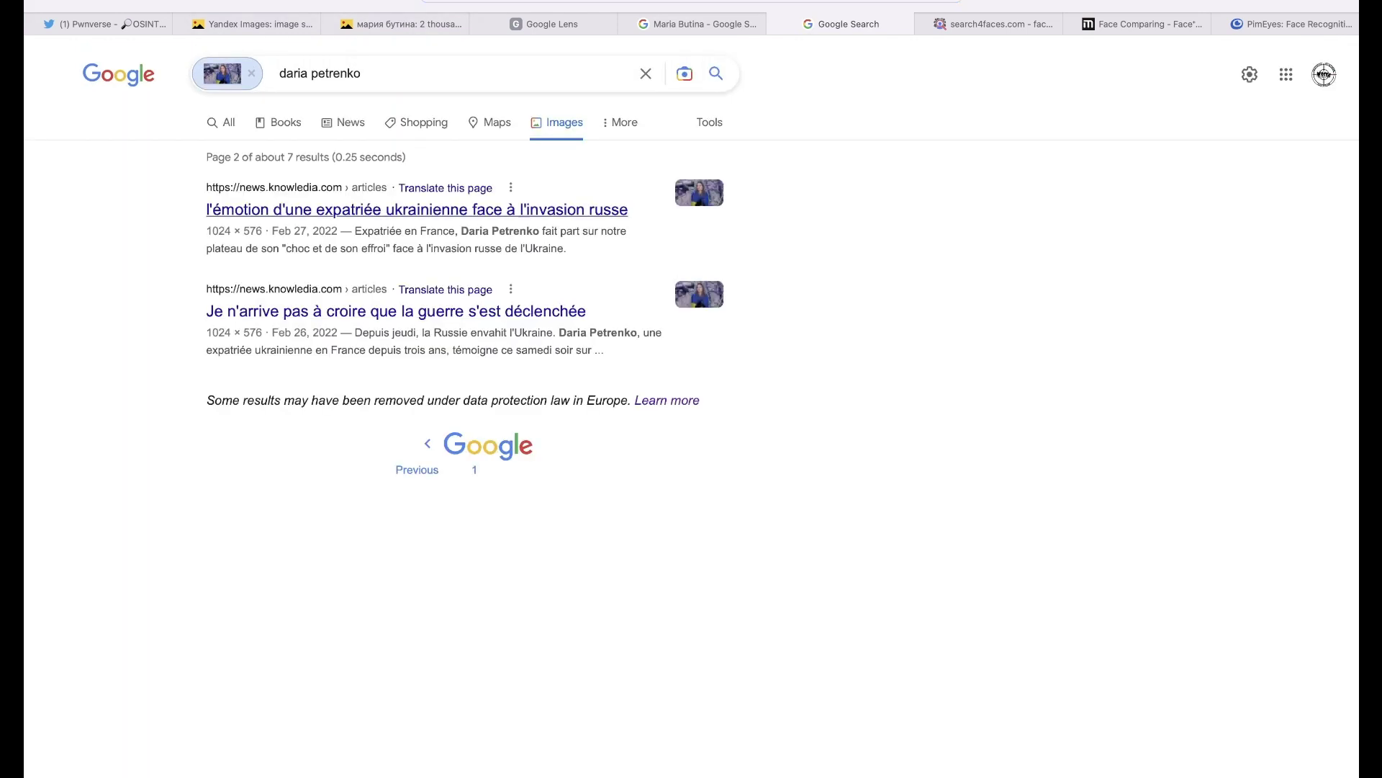
click(475, 469)
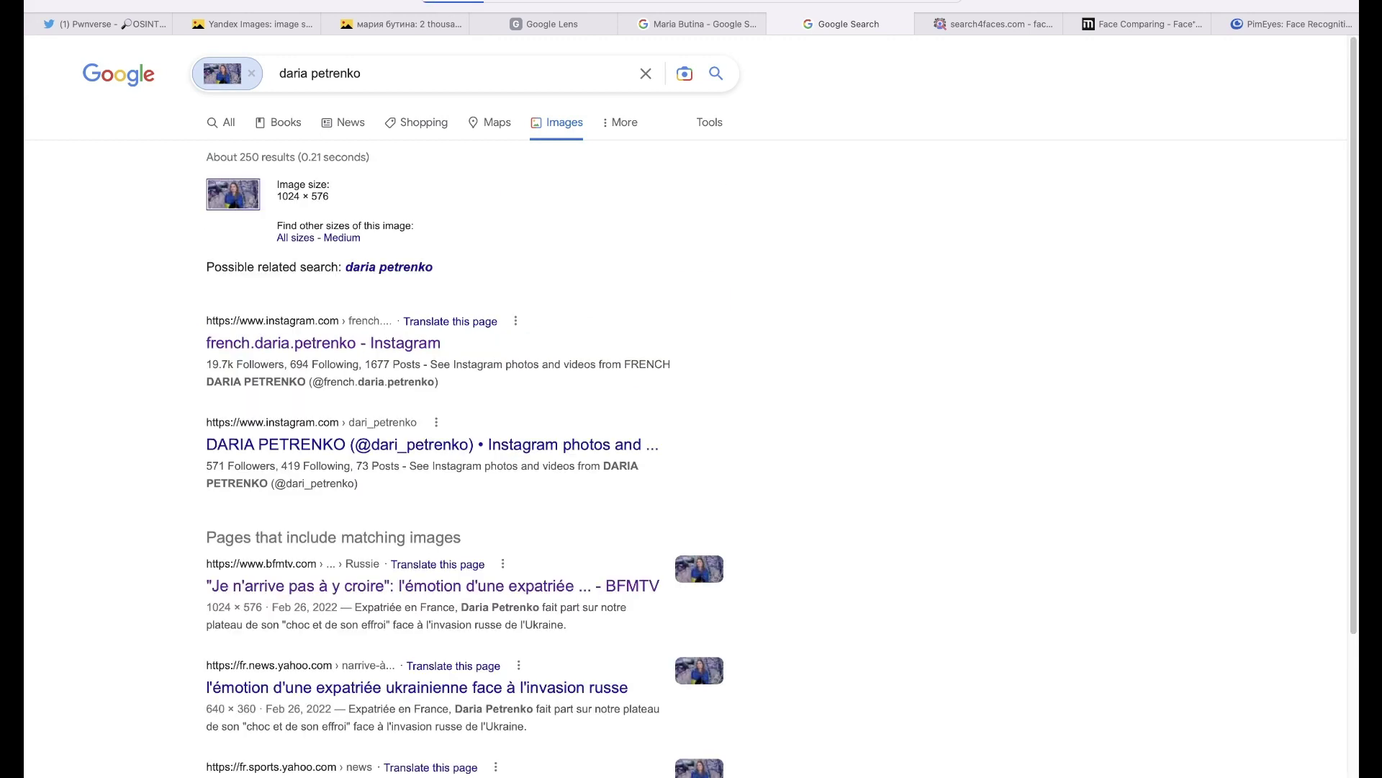
scroll(475, 470, down, 4)
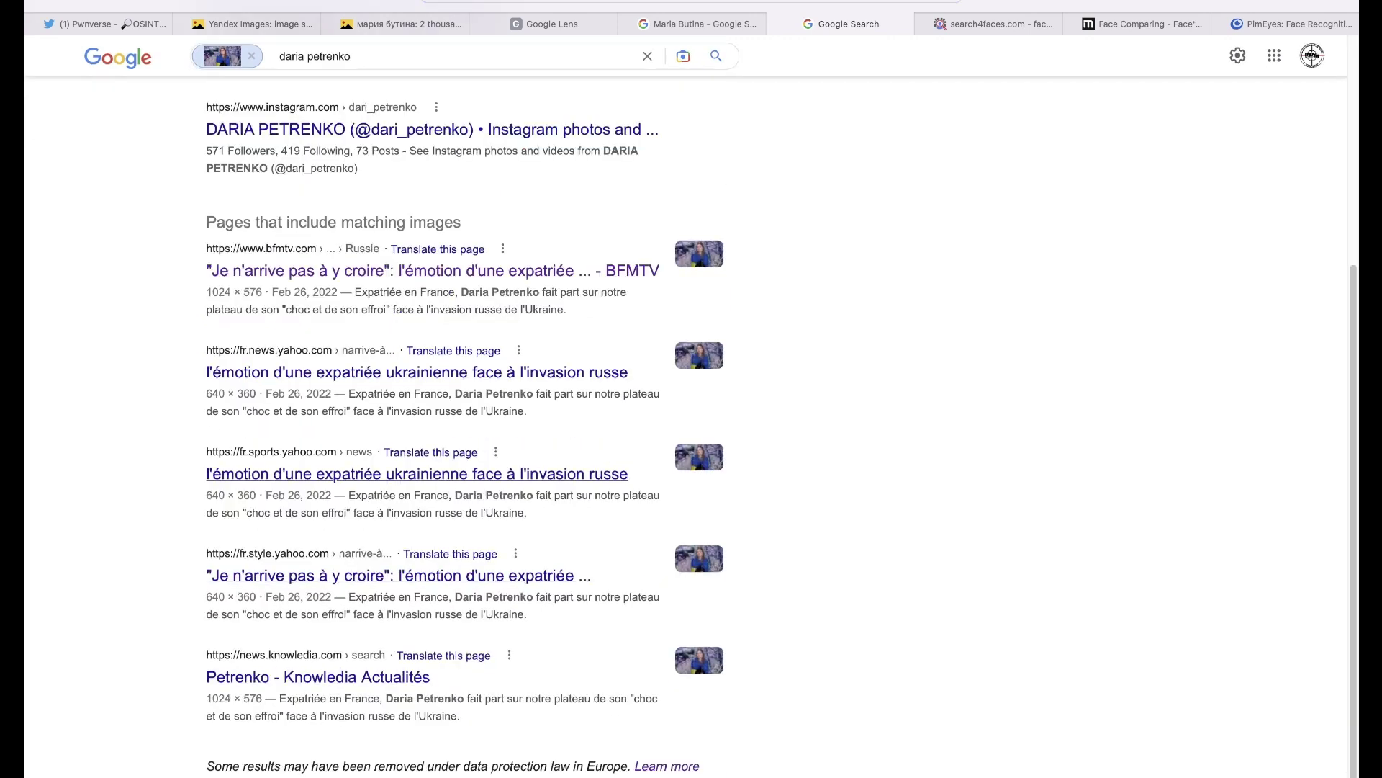
scroll(474, 471, up, 4)
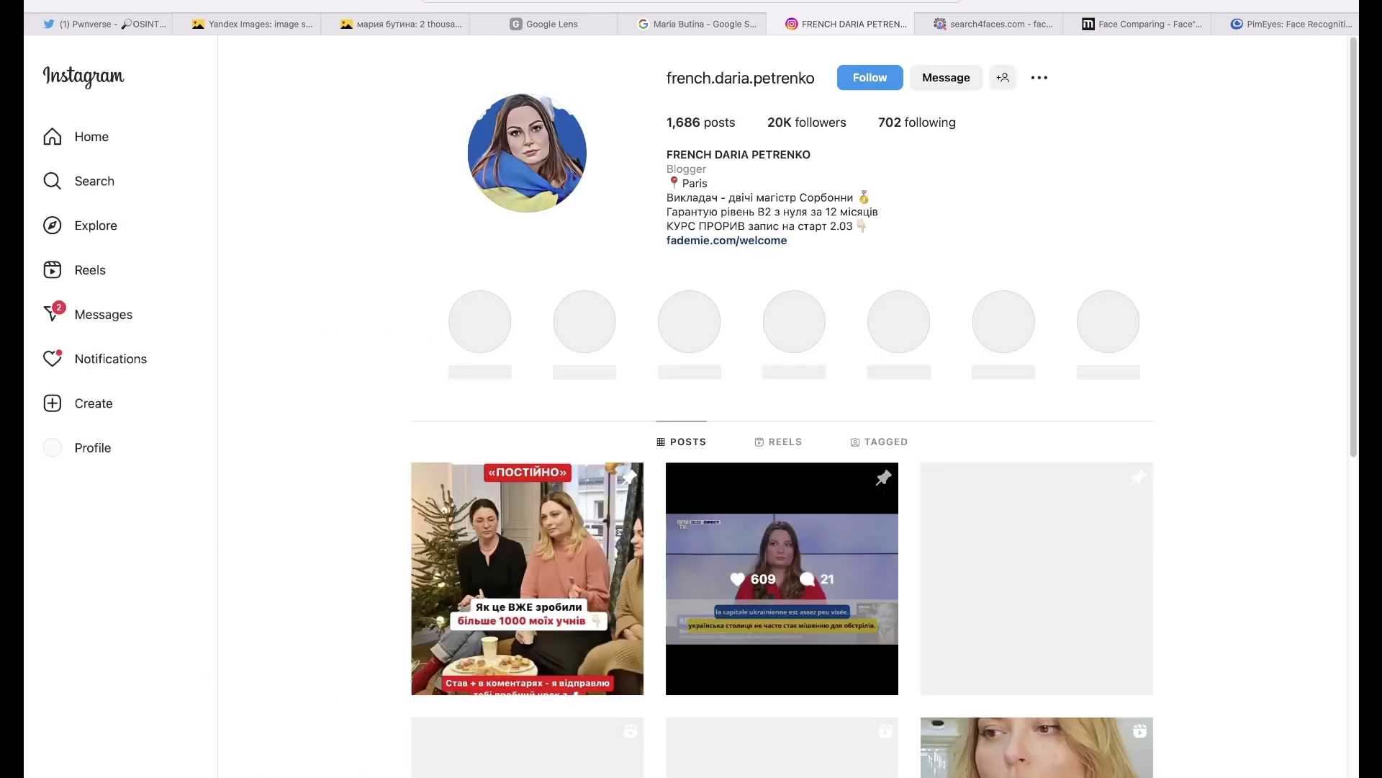
Look back through the matching Instagram profile's posts for pictures of the woman draped in the blue and yellow flag.
scroll(782, 360, down, 10)
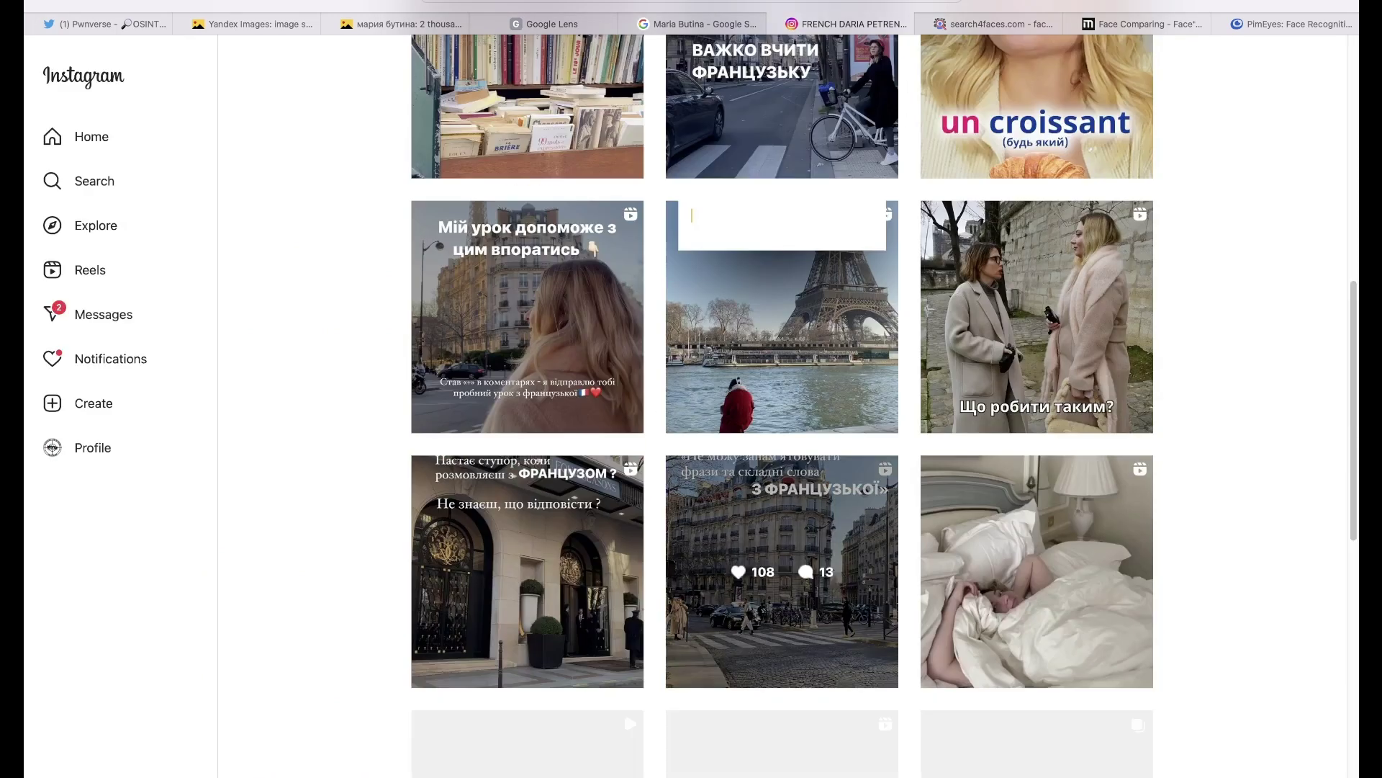
scroll(782, 403, down, 10)
scroll(782, 566, down, 3)
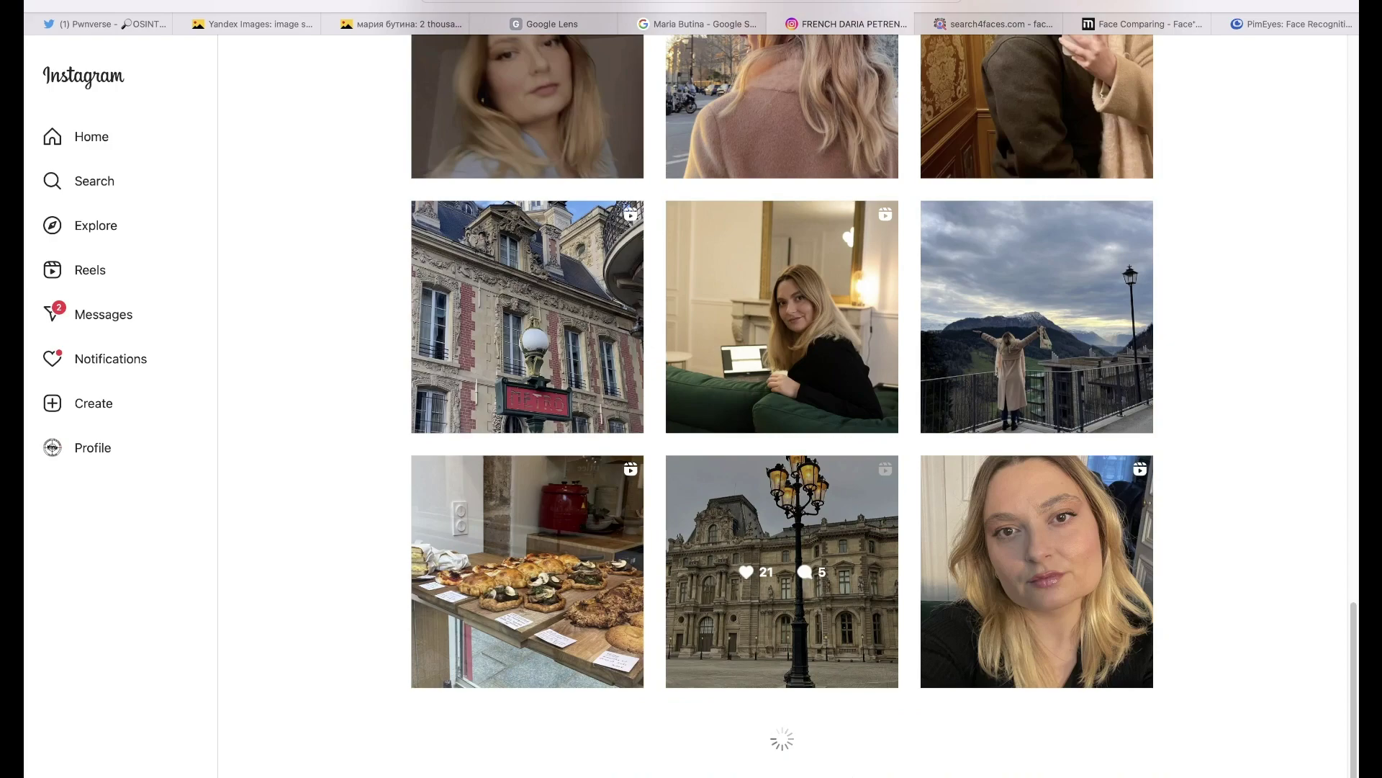
scroll(781, 566, down, 7)
scroll(782, 403, down, 15)
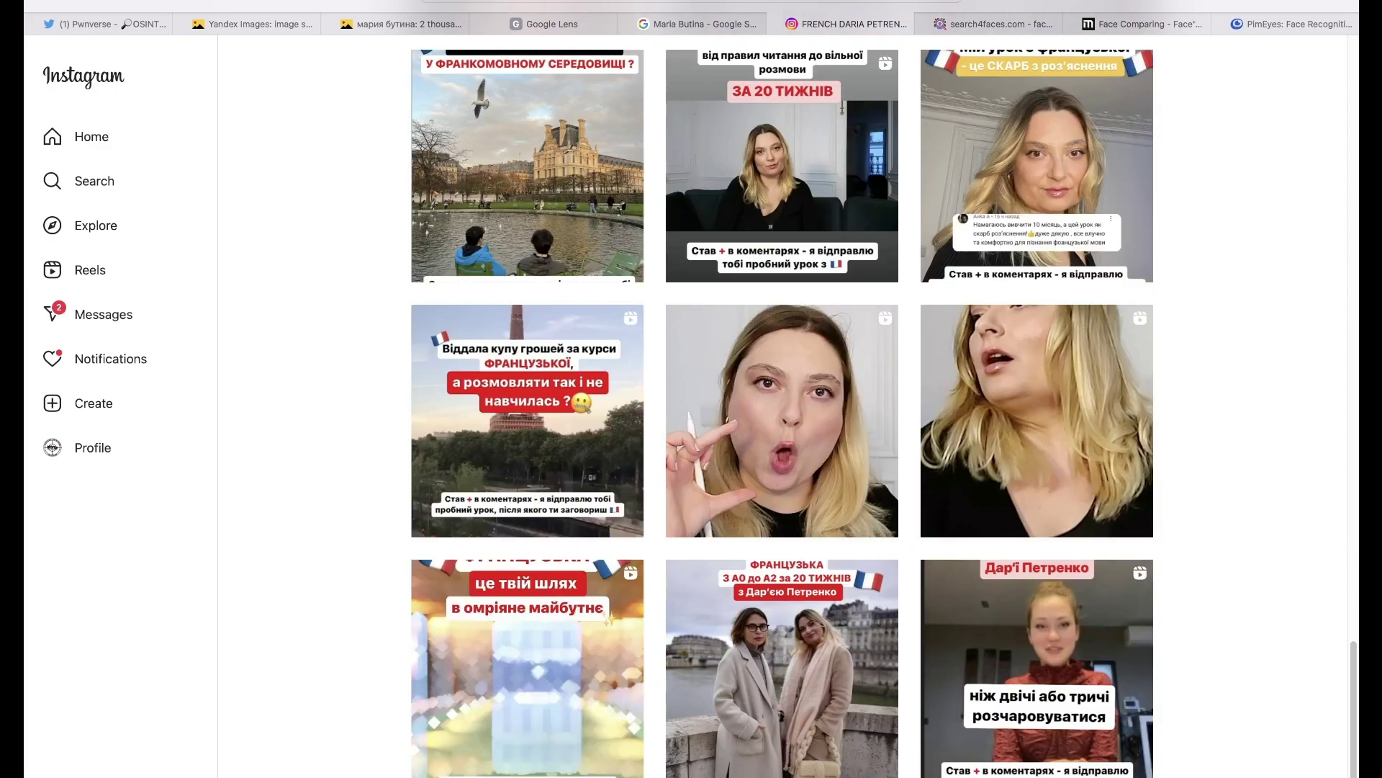
scroll(782, 403, down, 12)
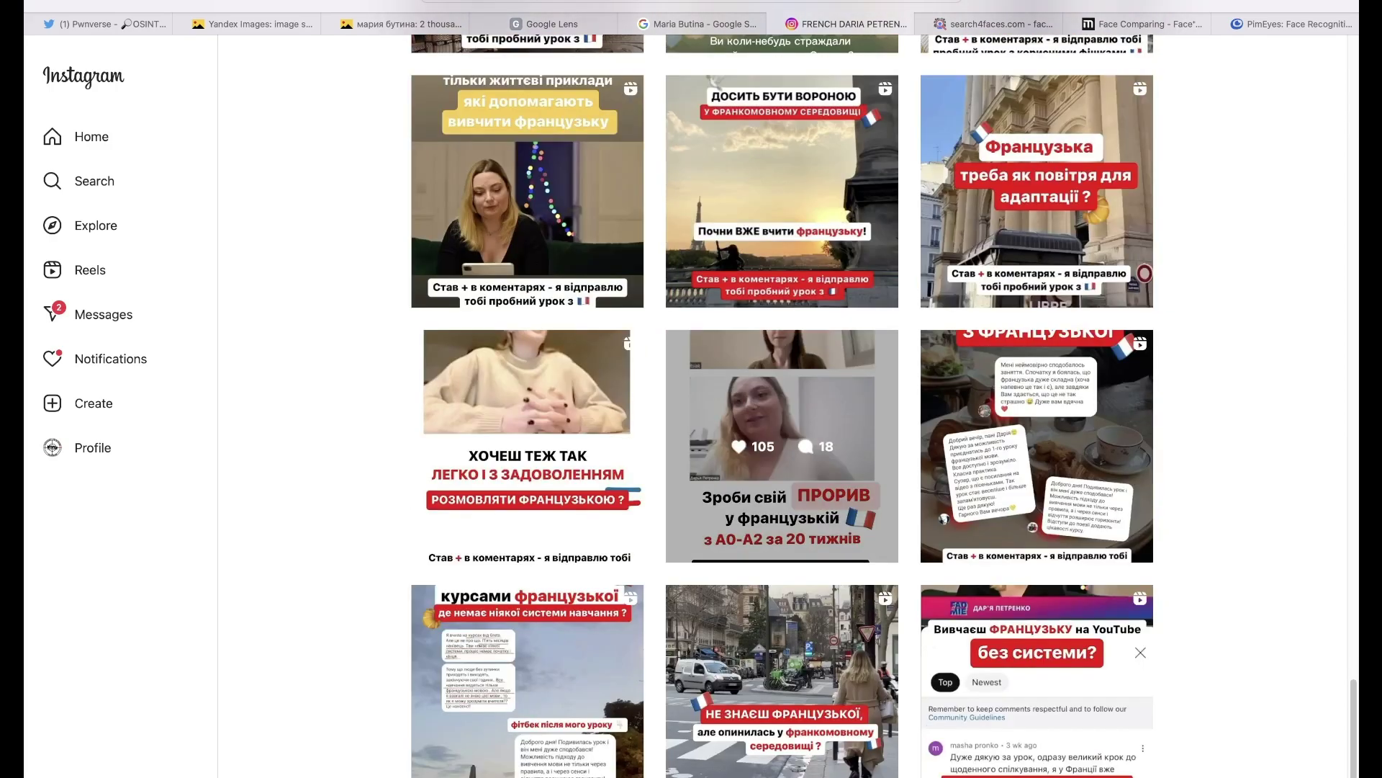
scroll(782, 403, down, 10)
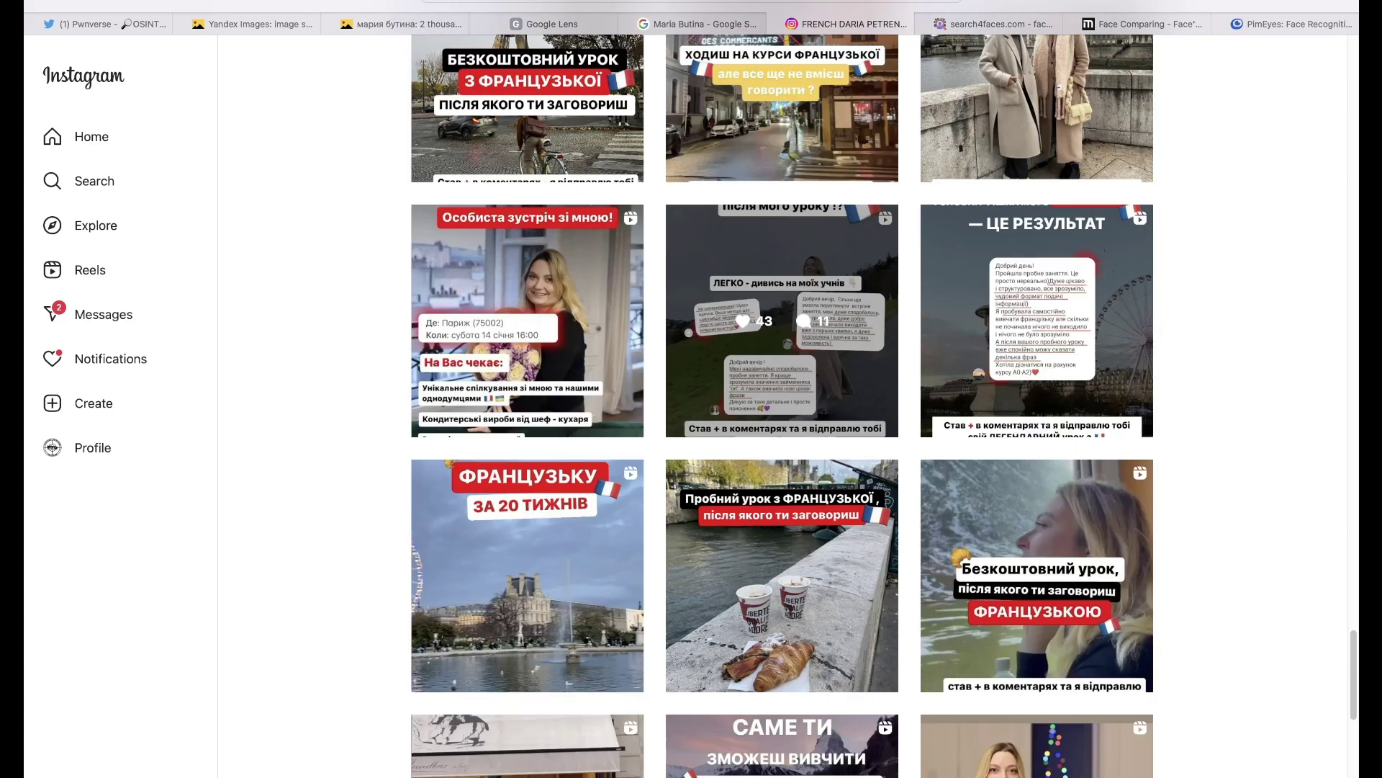
scroll(782, 403, down, 10)
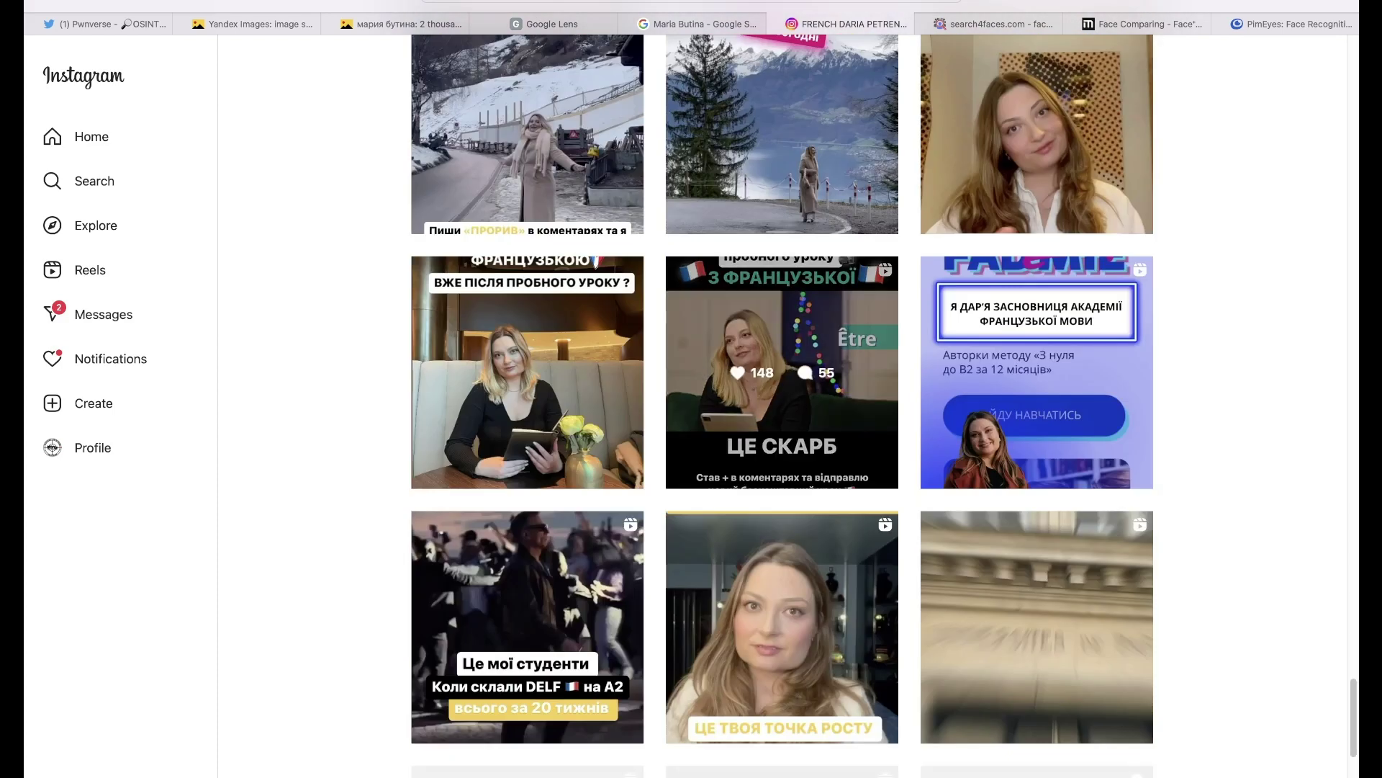
scroll(782, 403, down, 10)
scroll(782, 403, down, 2)
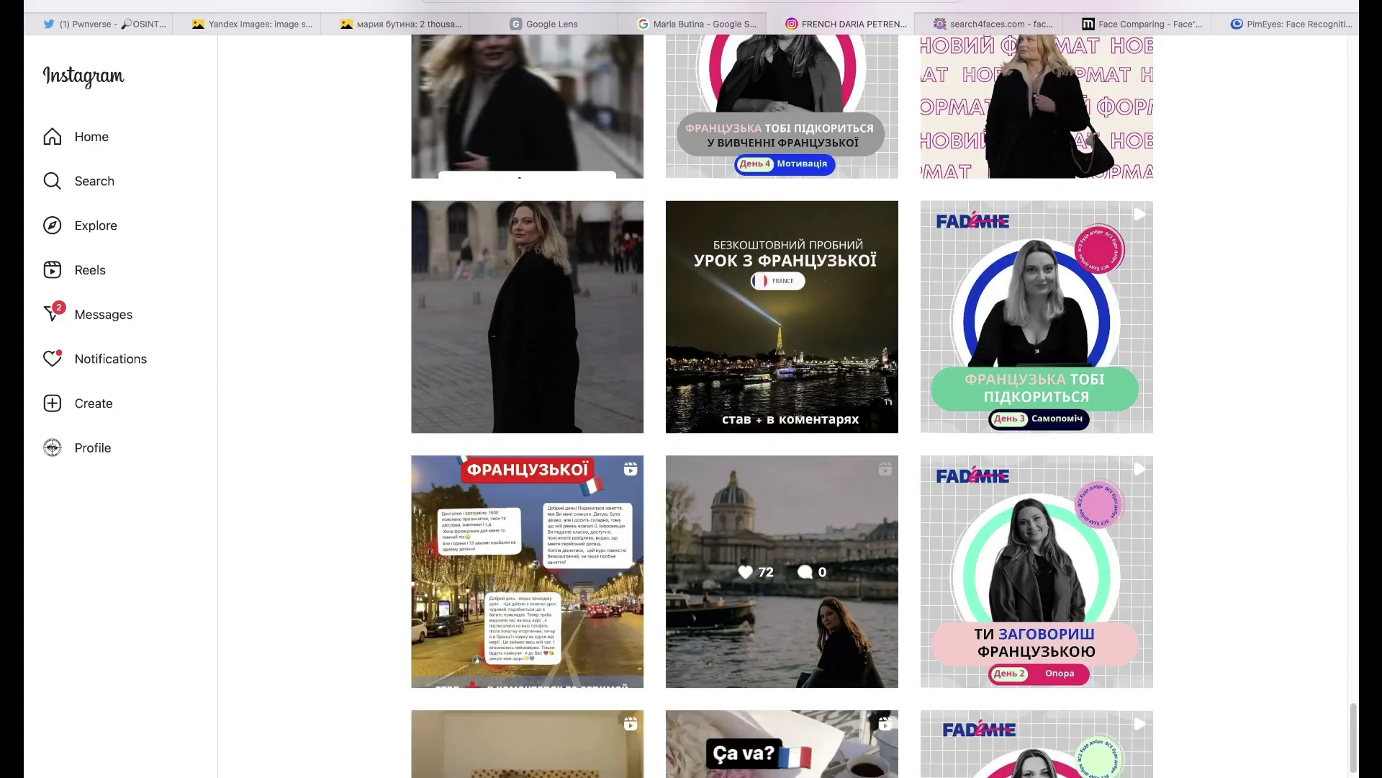
scroll(782, 403, down, 6)
scroll(781, 403, down, 6)
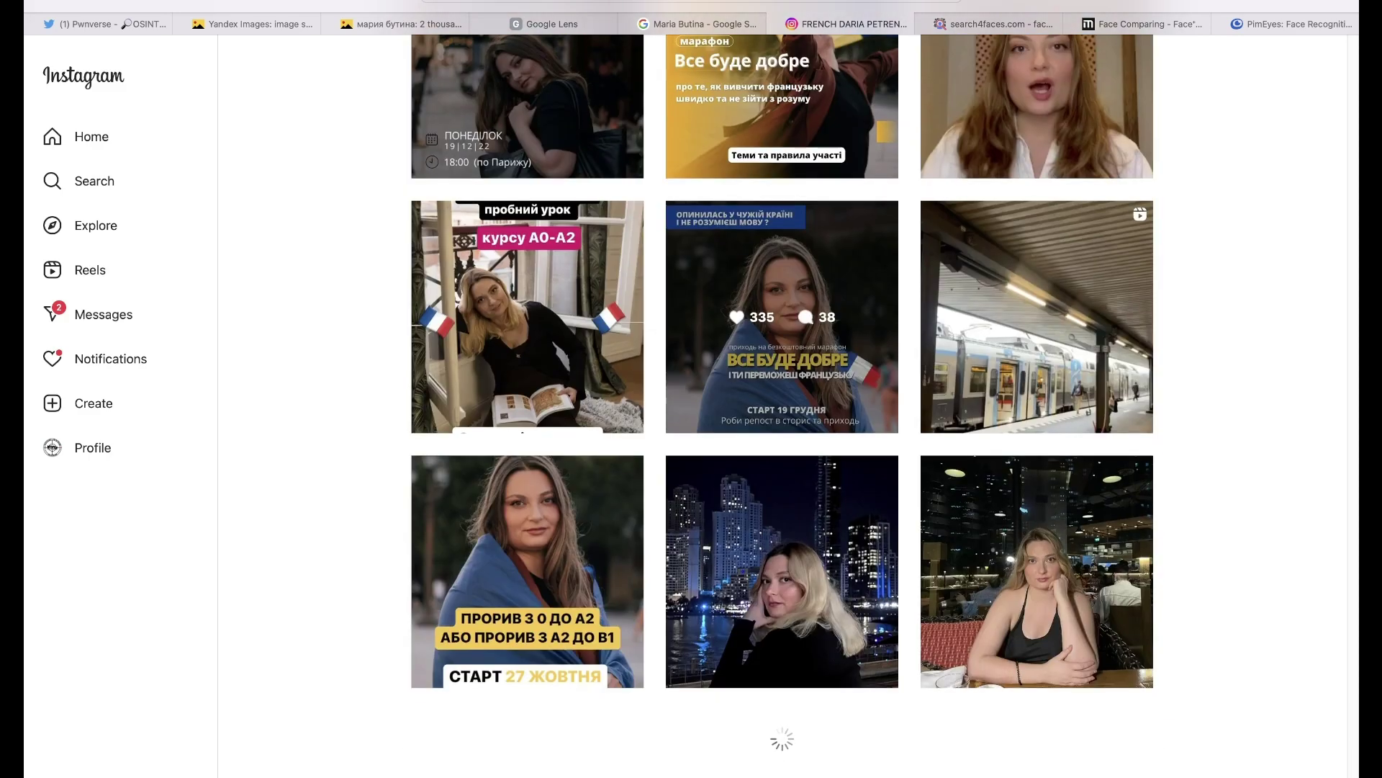
scroll(782, 403, down, 6)
scroll(782, 404, down, 18)
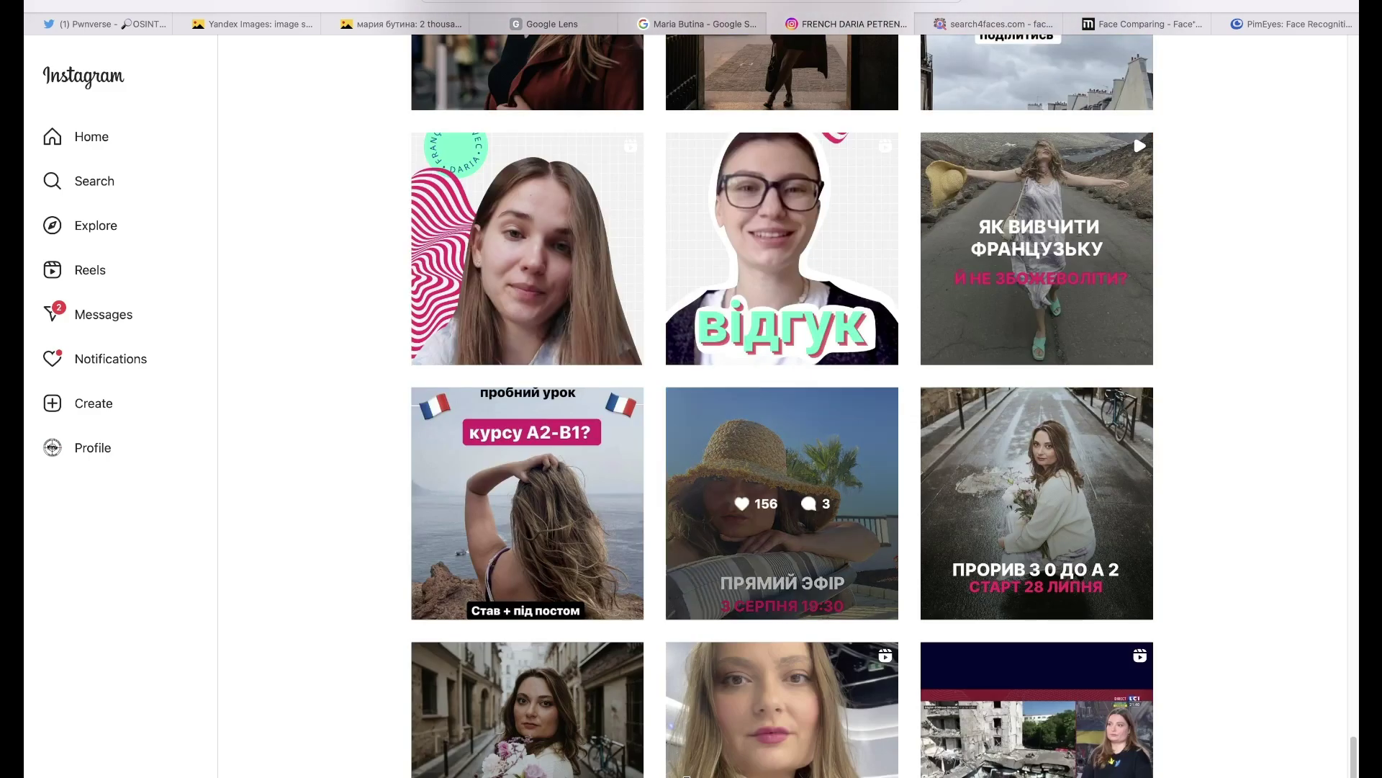
scroll(781, 404, down, 6)
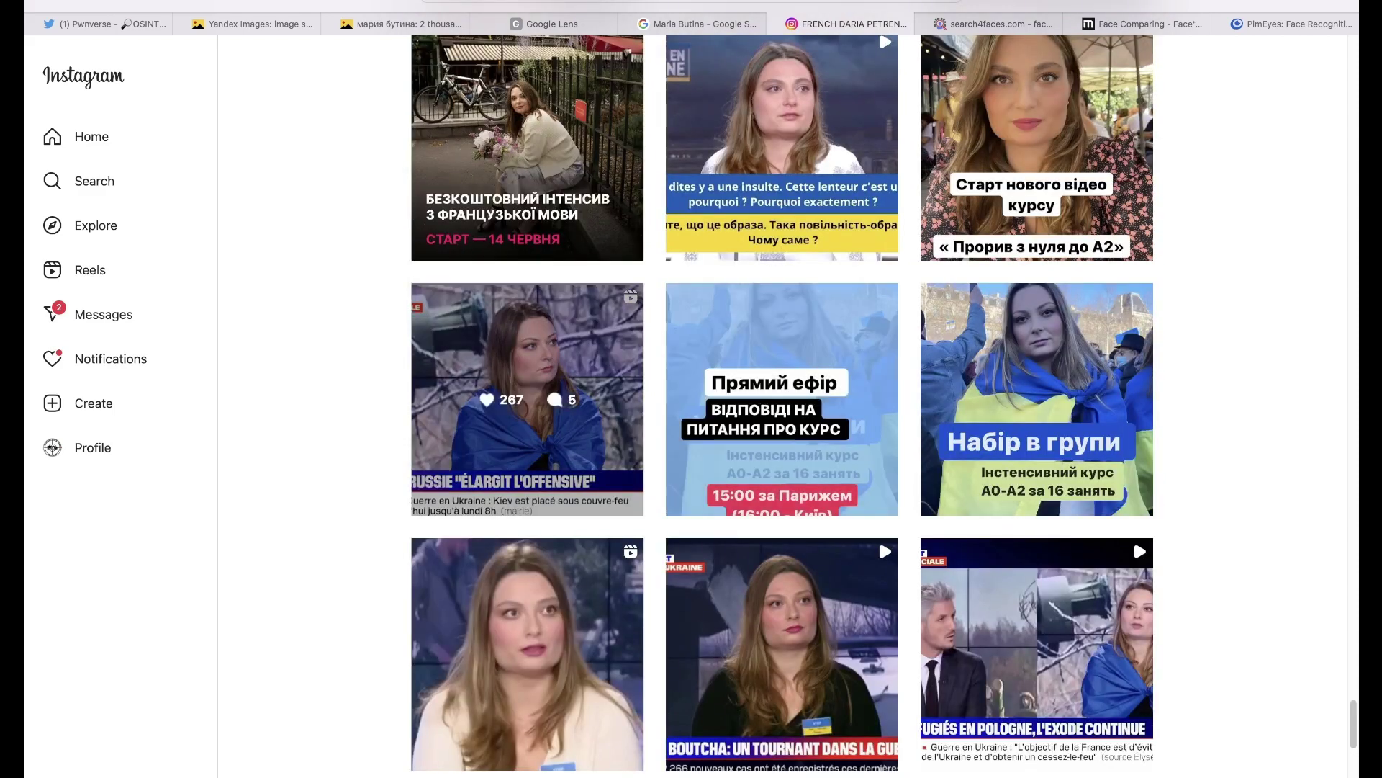
View the two TV-studio posts showing the woman draped in the blue flag, closing each one after checking it.
click(527, 399)
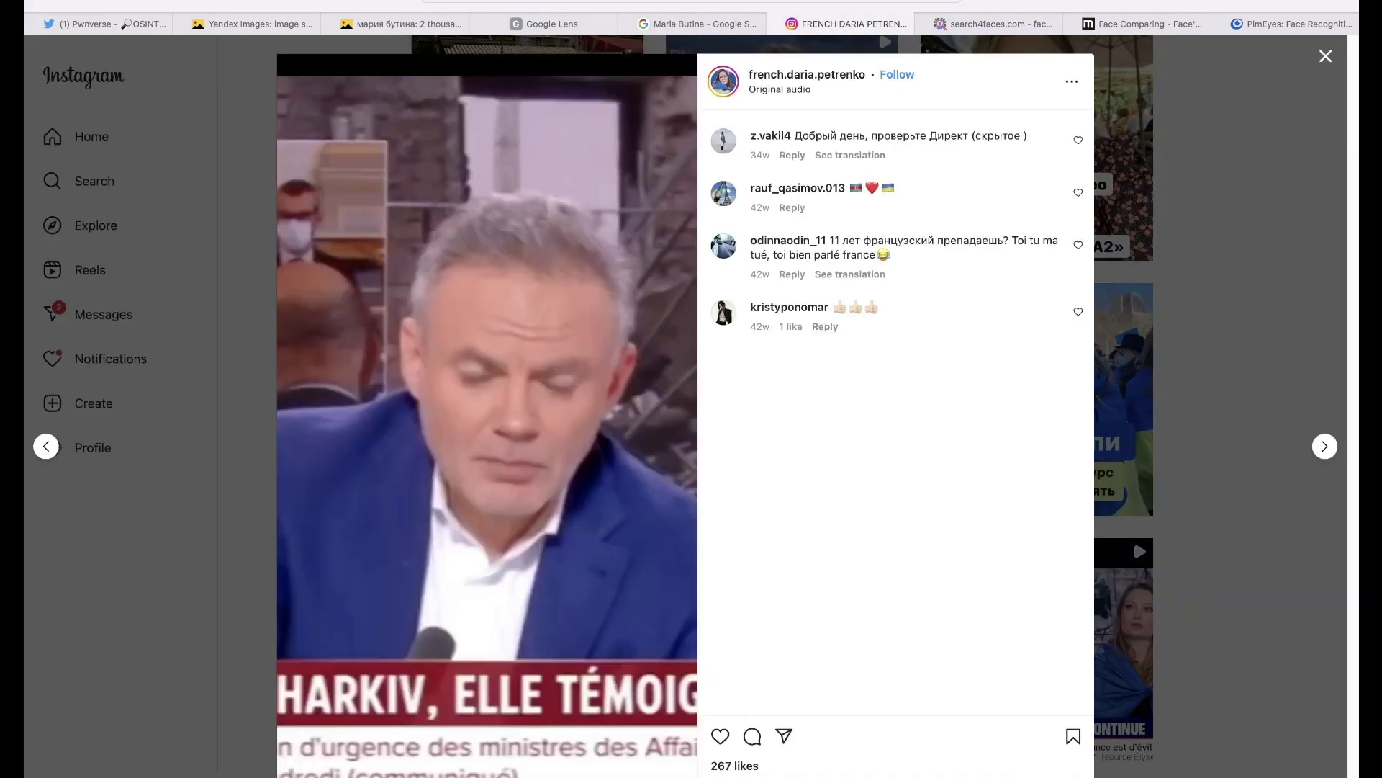
key(Escape)
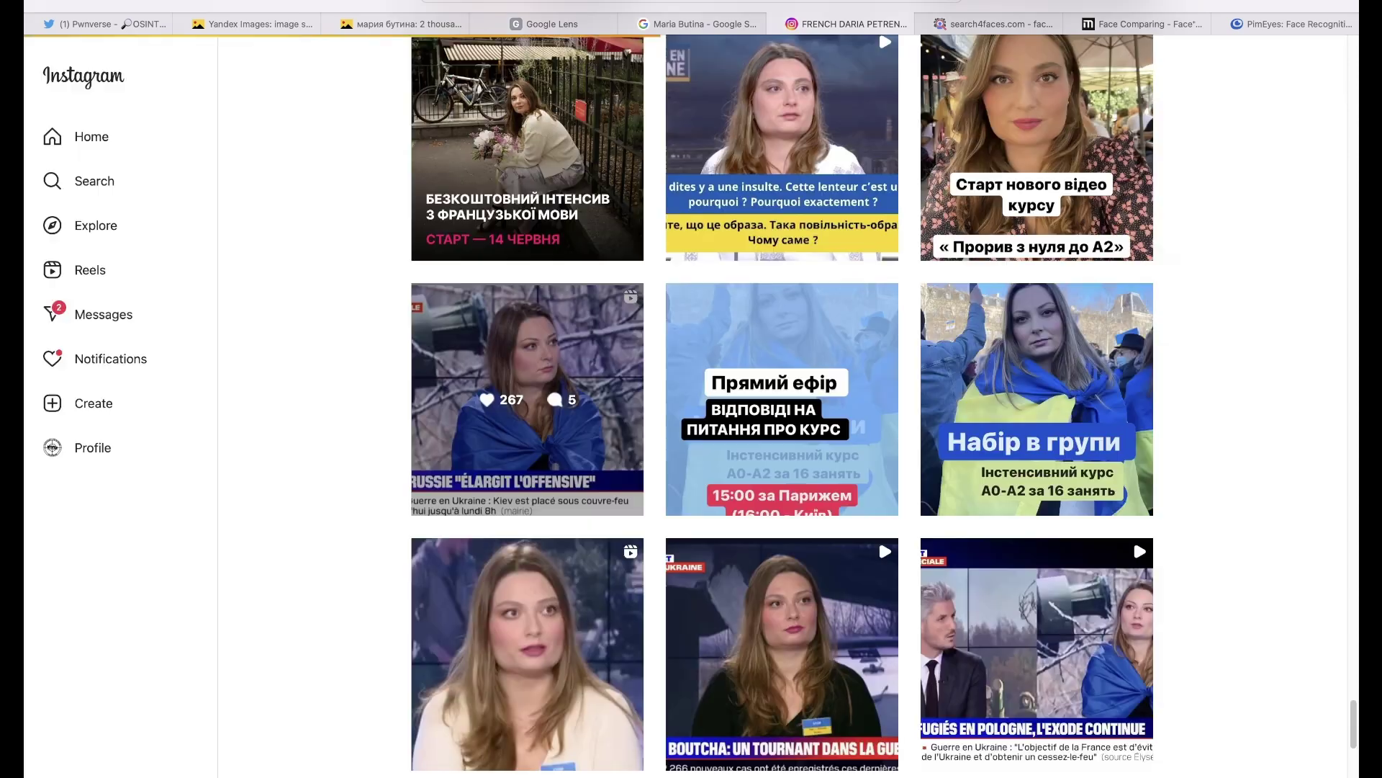
scroll(1037, 504, down, 2)
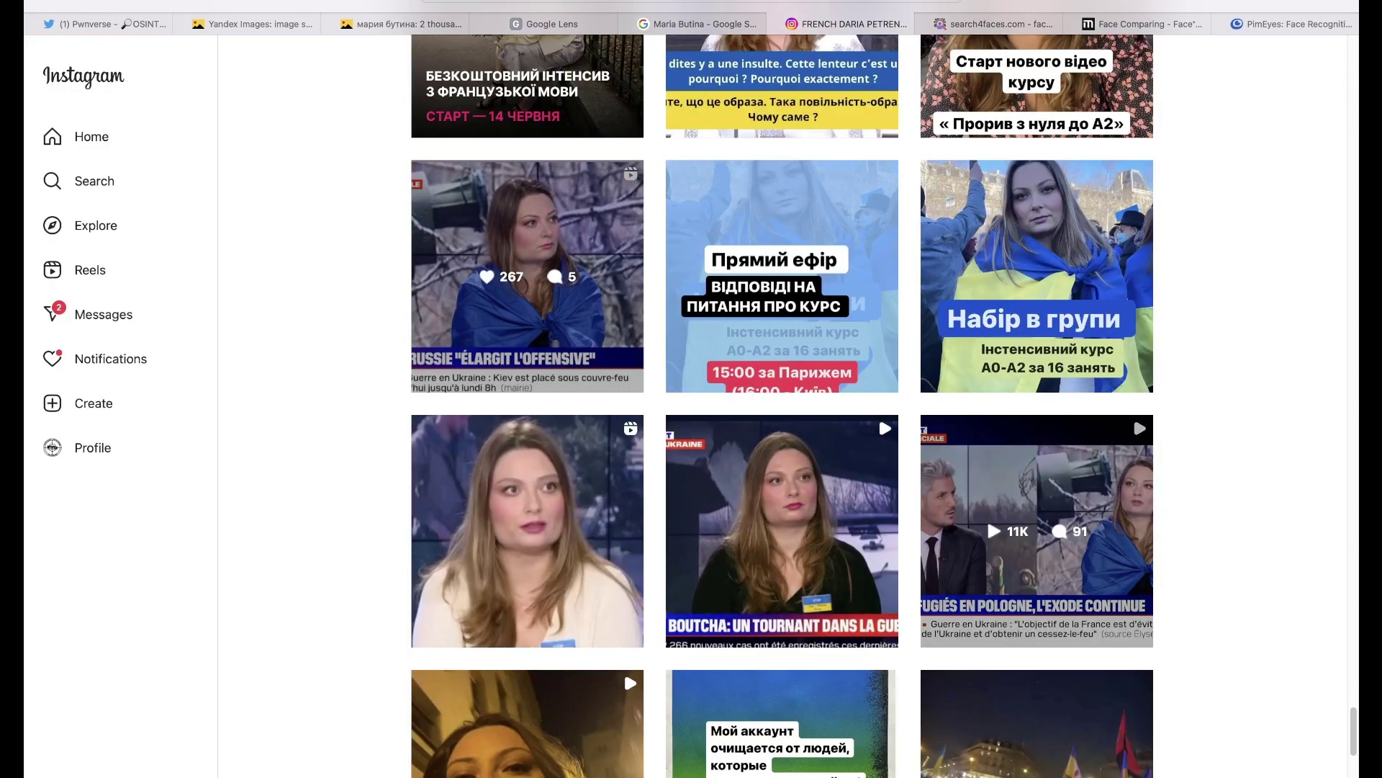
click(1037, 533)
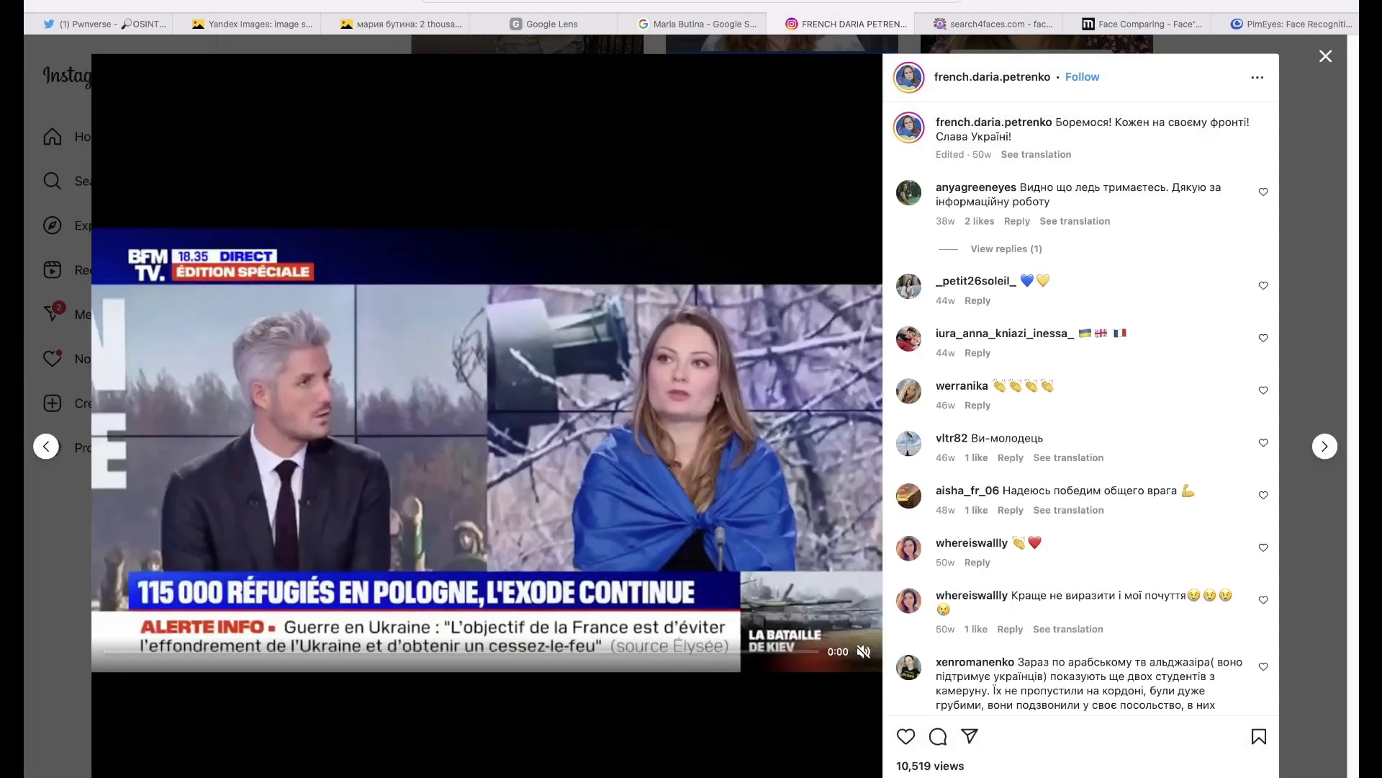
key(Escape)
Examine the profile's older posts below the TV appearances for more pictures of the same woman.
scroll(987, 89, down, 8)
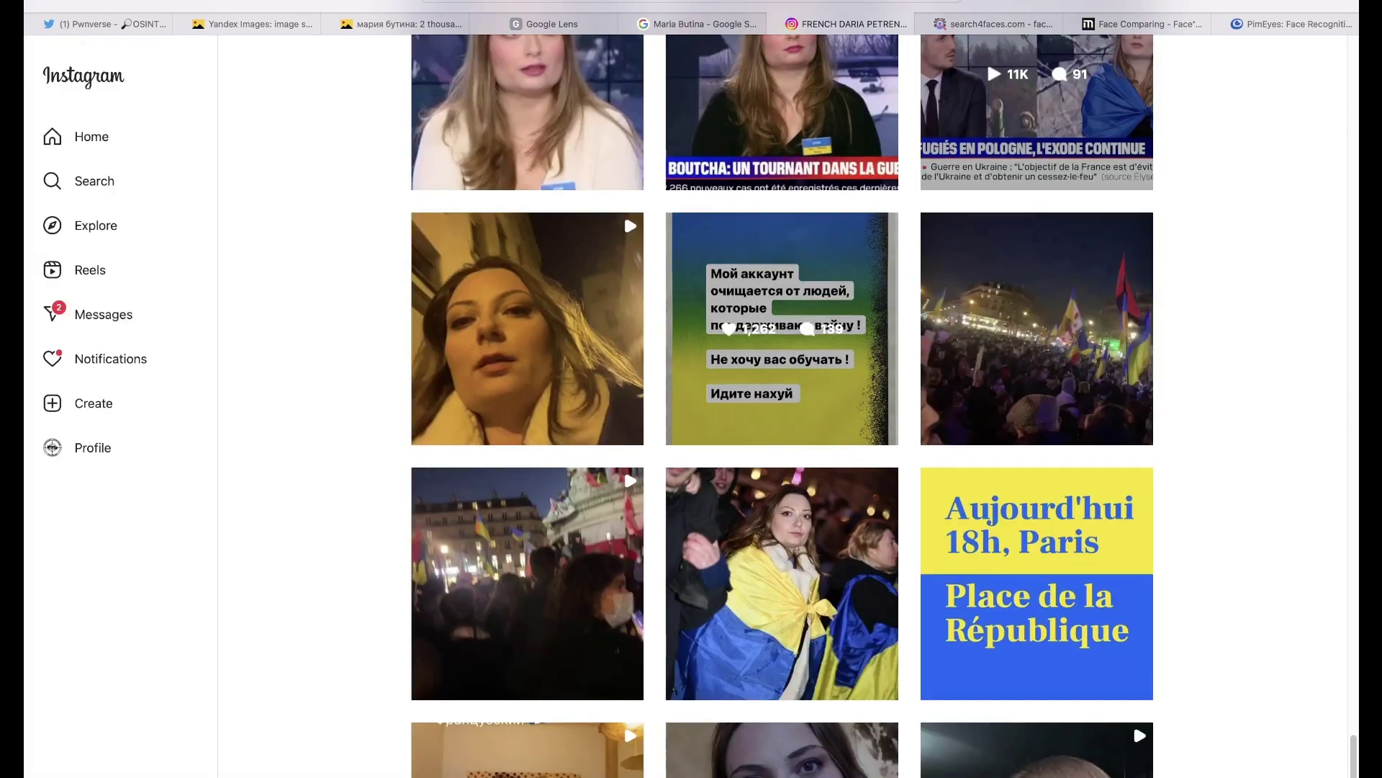
scroll(782, 380, down, 20)
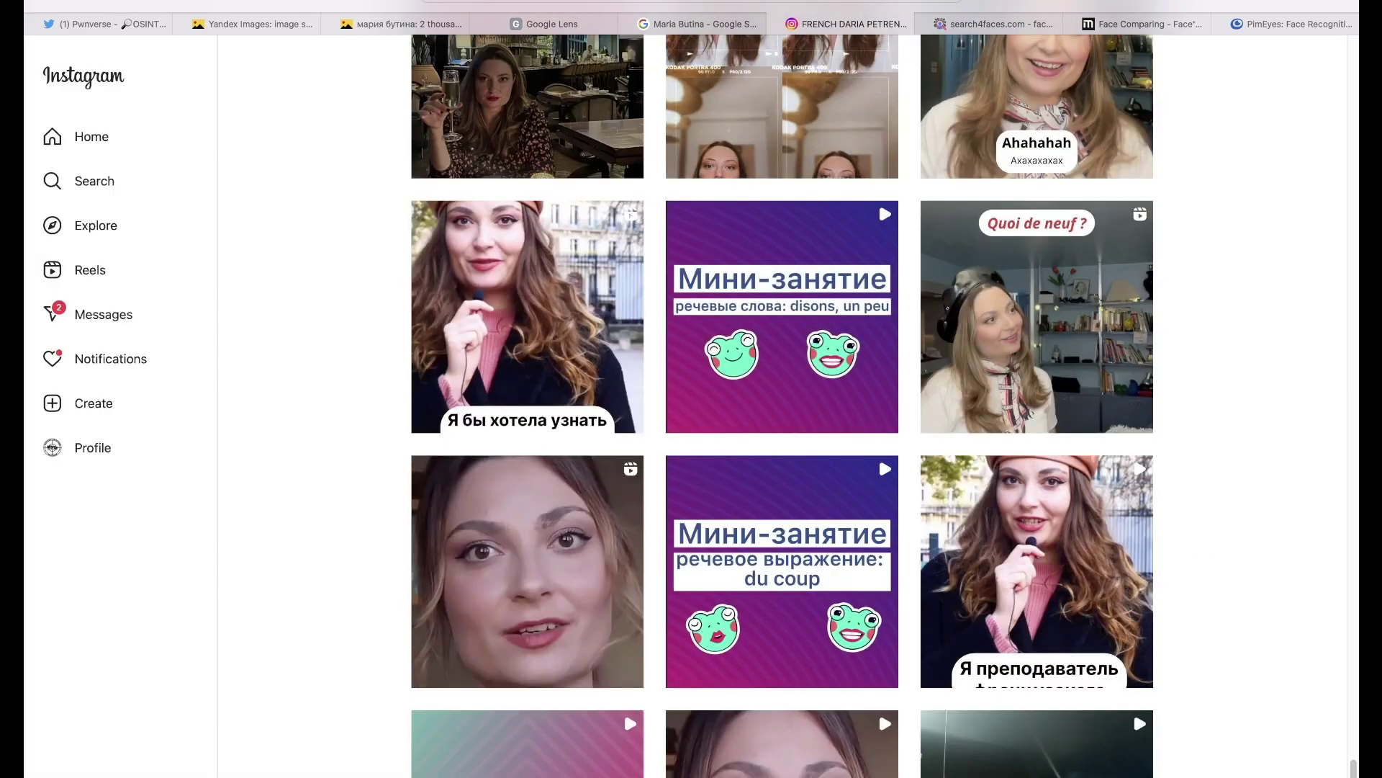
scroll(782, 403, down, 9)
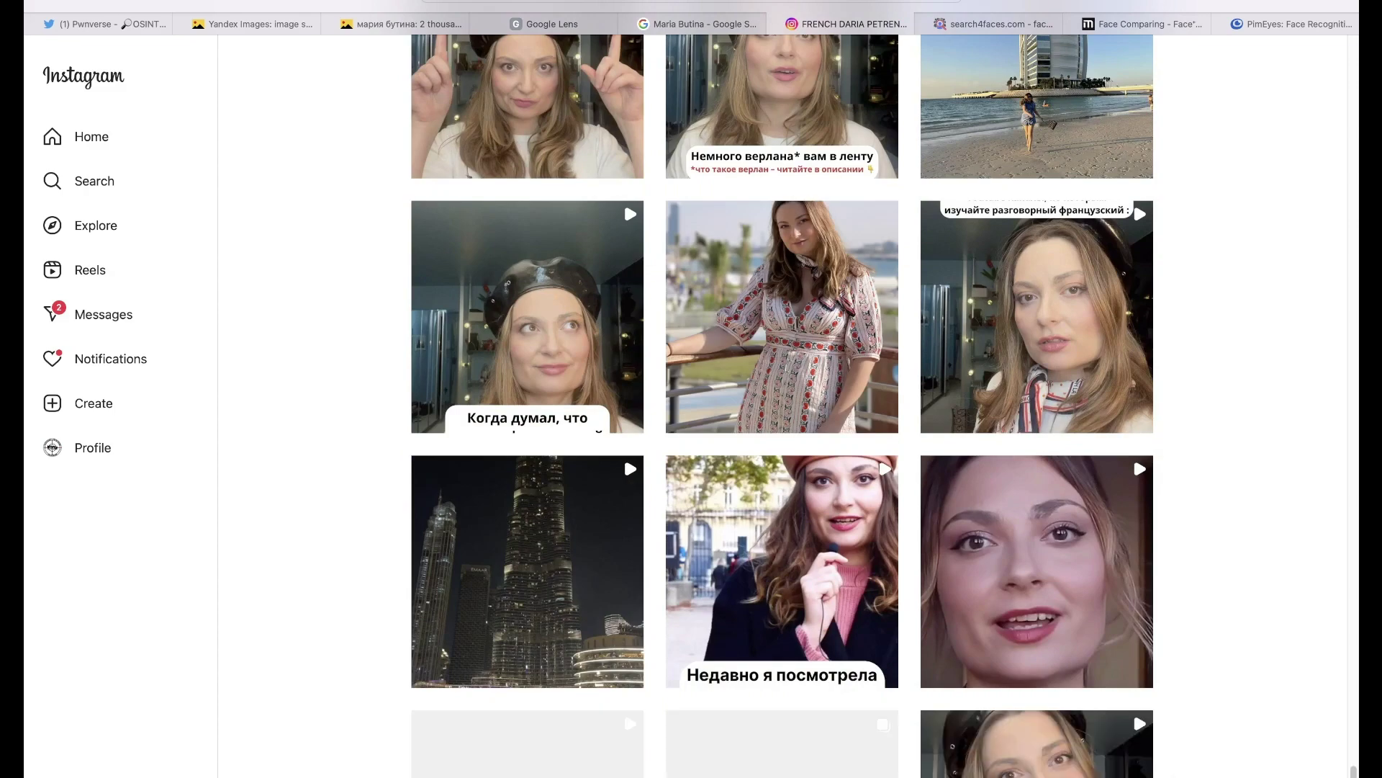
scroll(782, 403, down, 7)
scroll(782, 403, down, 7)
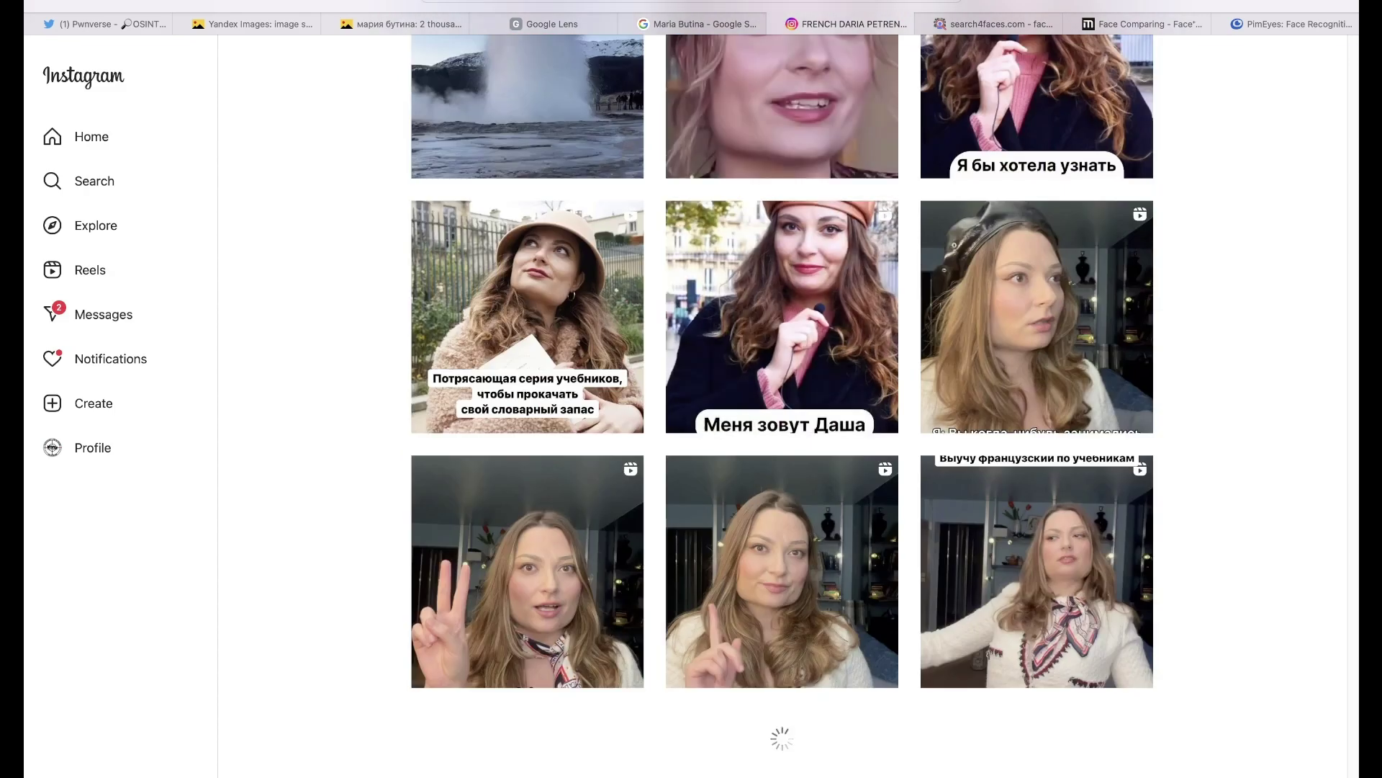
scroll(782, 403, down, 7)
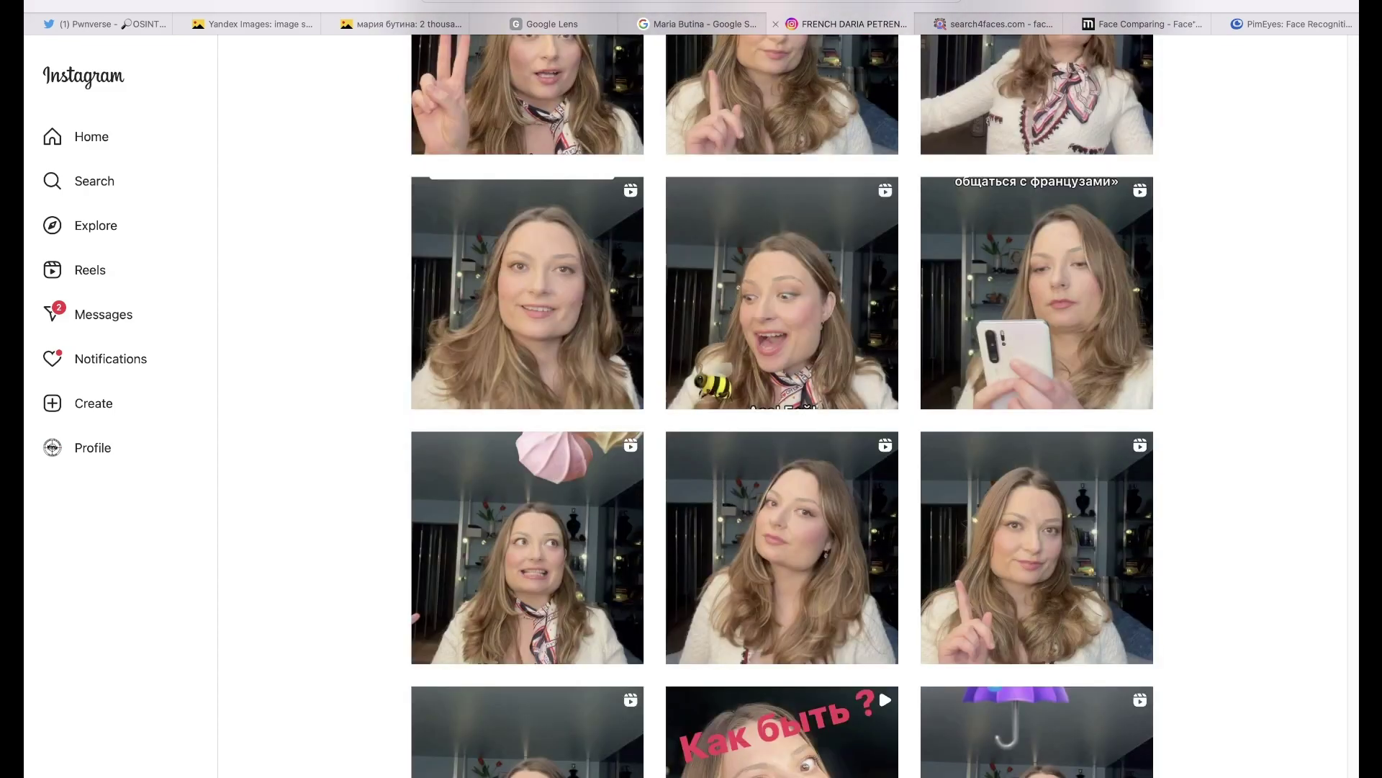
Close the Instagram, Google and Yandex pages and bring up the search4faces.com page.
click(775, 23)
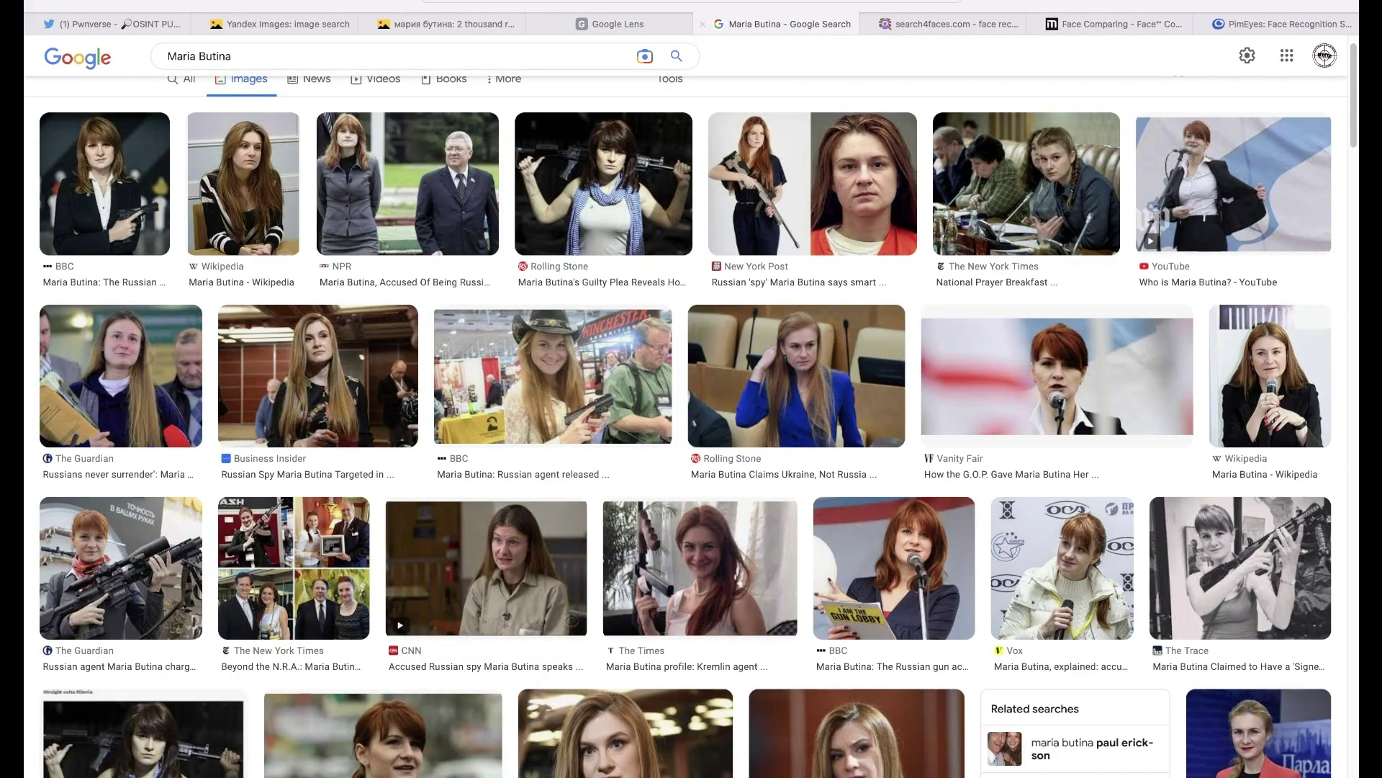
click(703, 24)
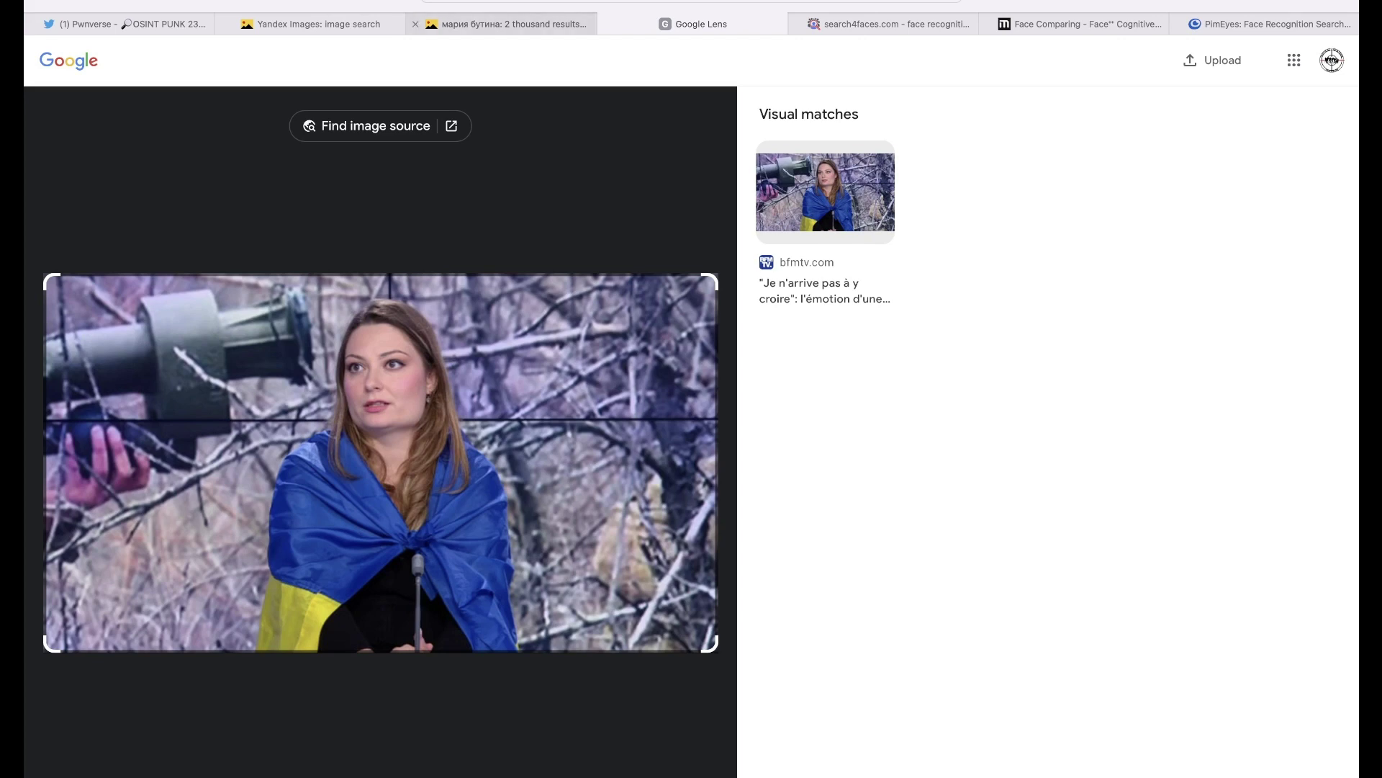
click(225, 24)
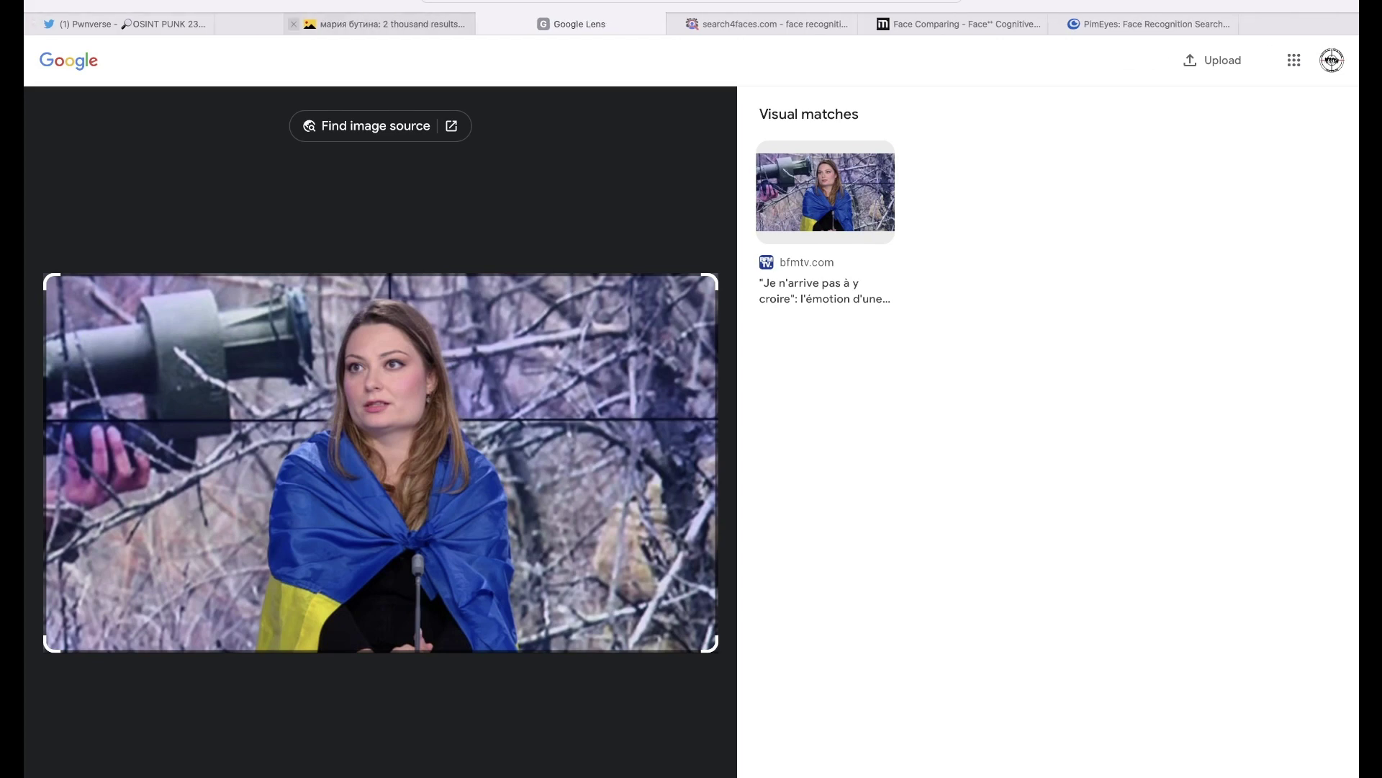
click(310, 24)
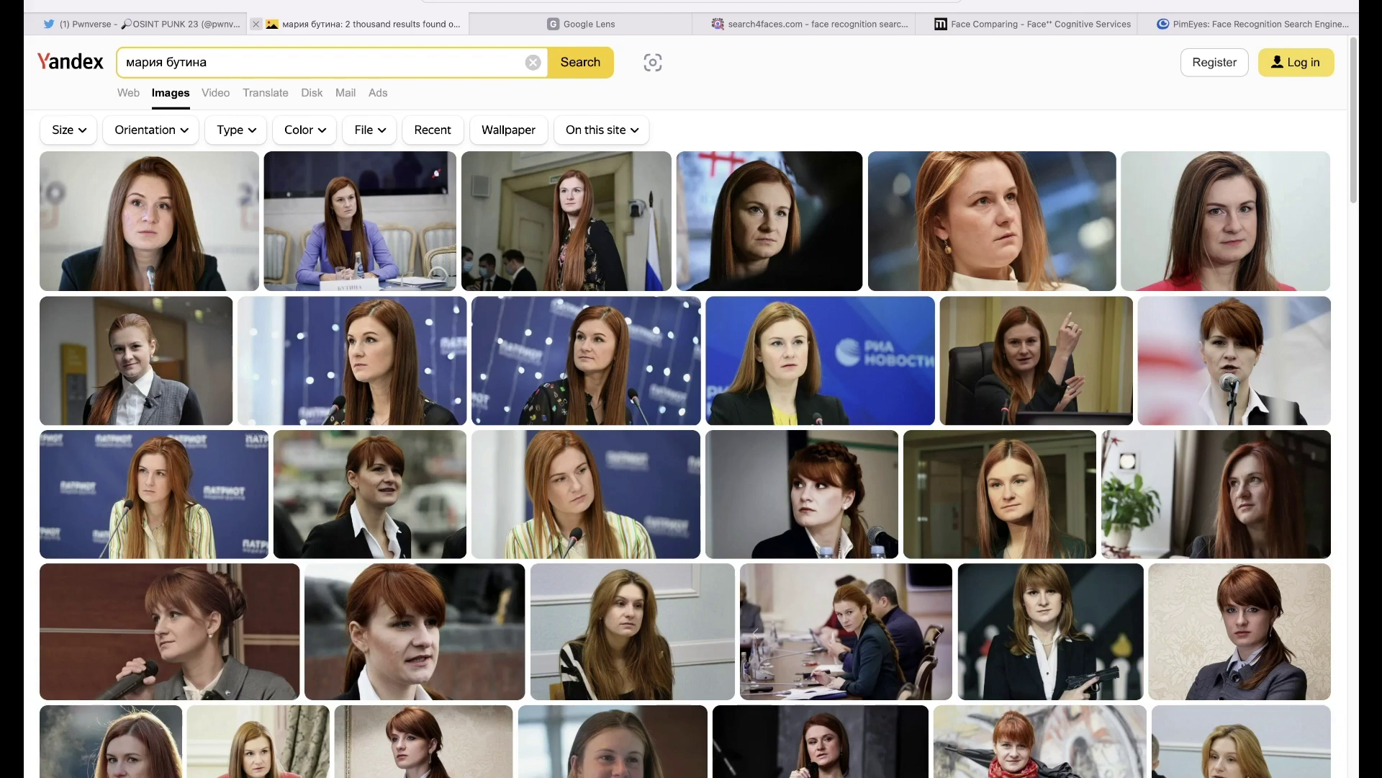
click(255, 24)
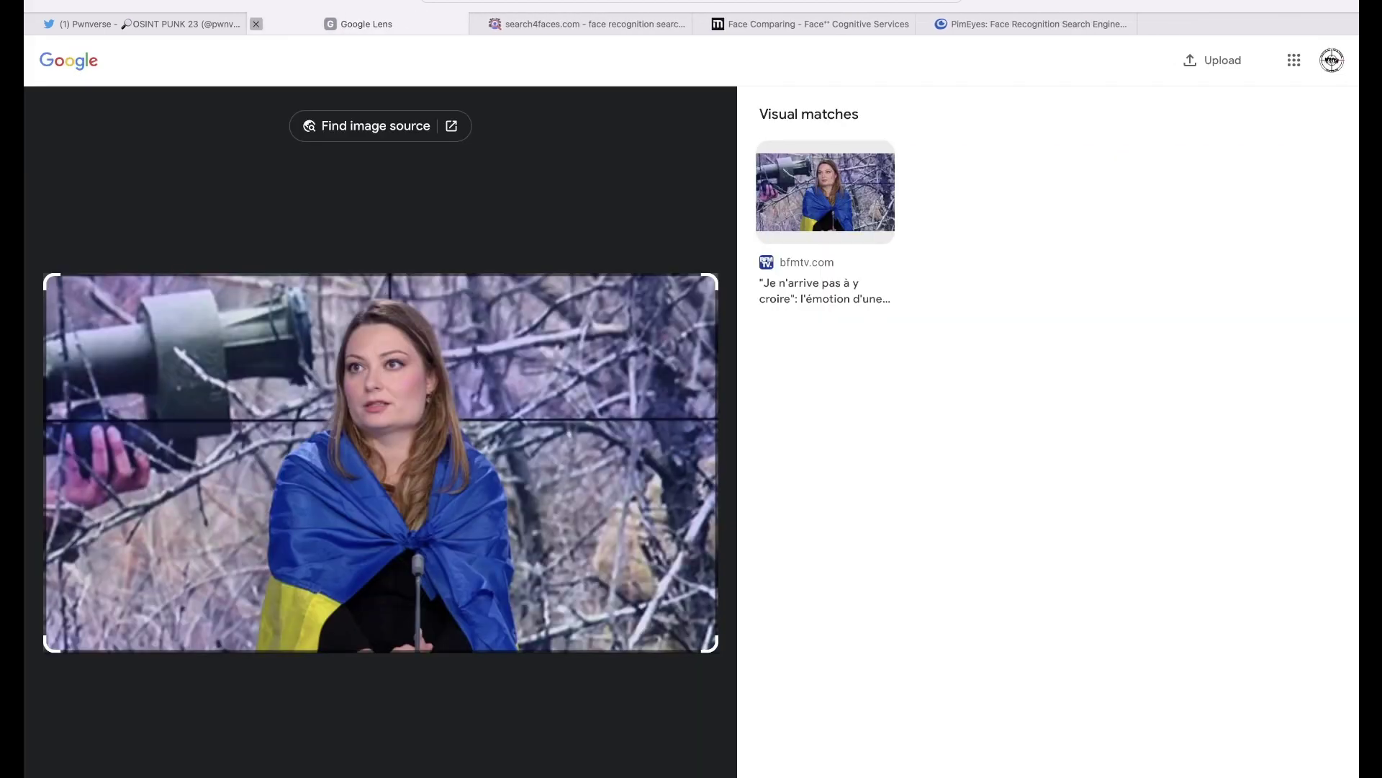
click(255, 24)
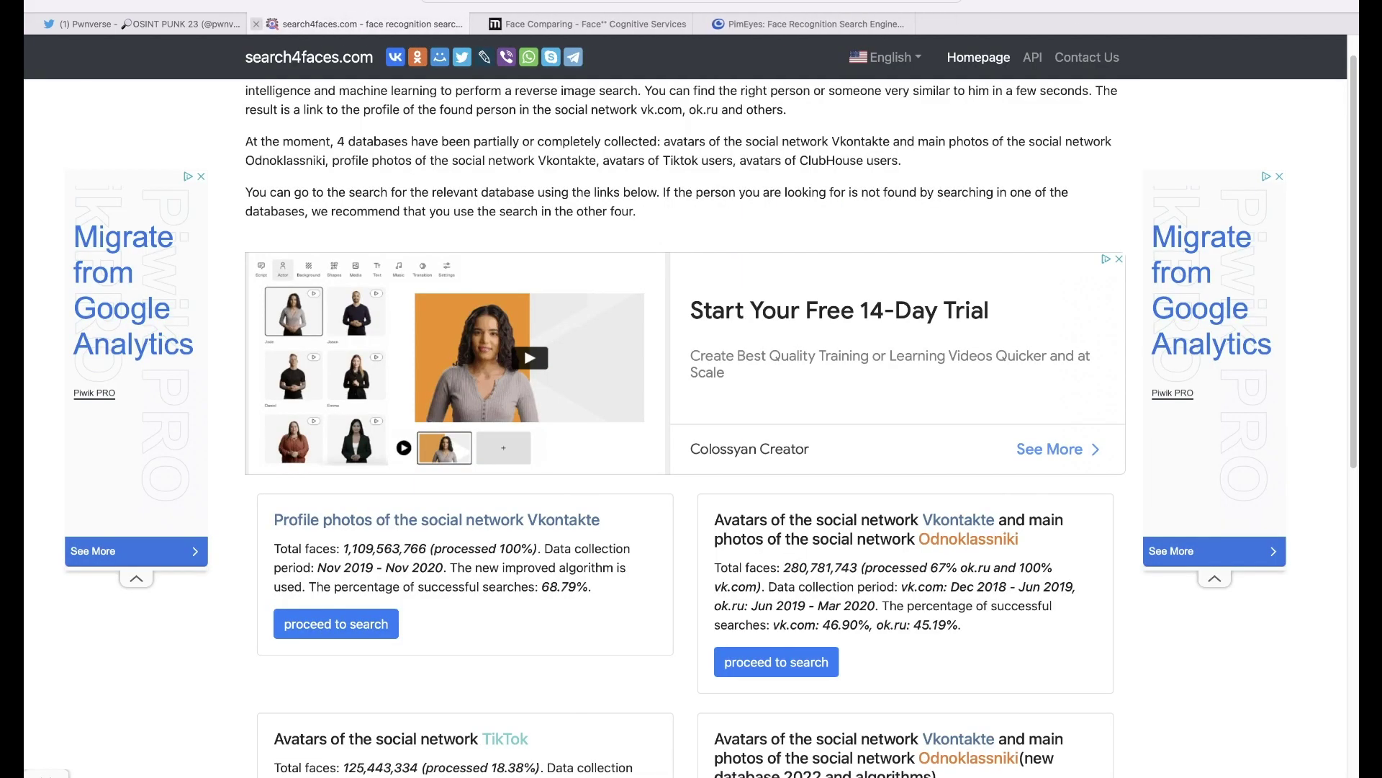
Switch the search4faces.com language to Russian and check its database descriptions.
scroll(691, 360, up, 1)
click(885, 57)
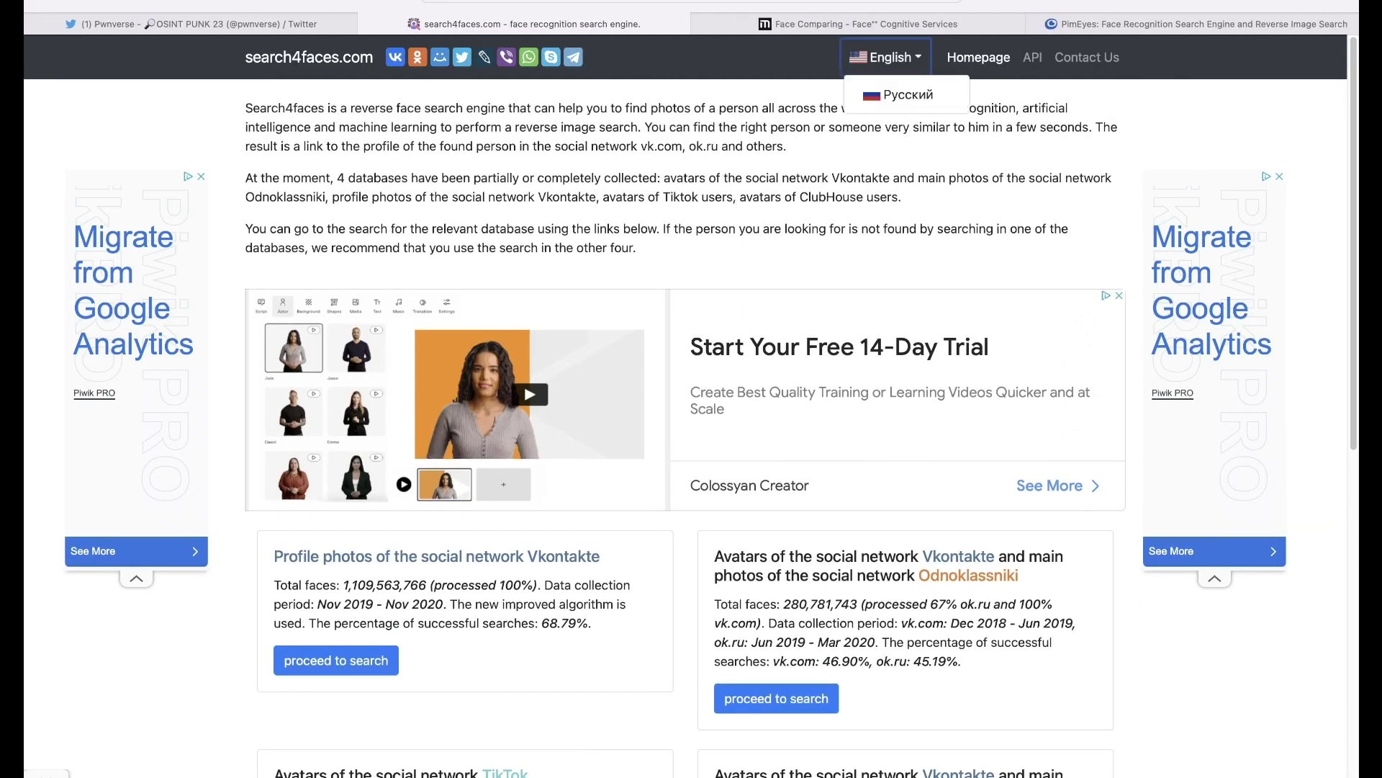
click(889, 94)
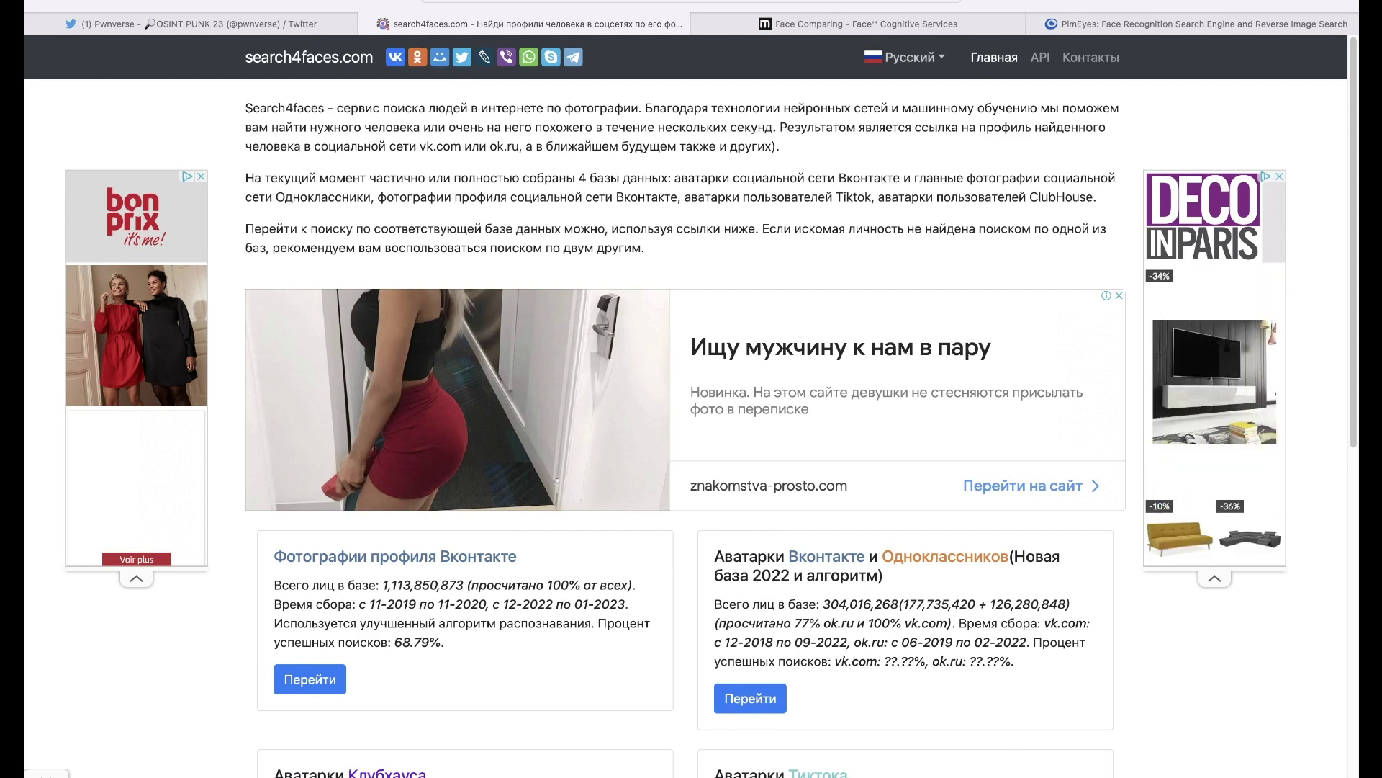
Return search4faces.com to English and look through its available face databases, down to ClubHouse and Public persons.
click(905, 57)
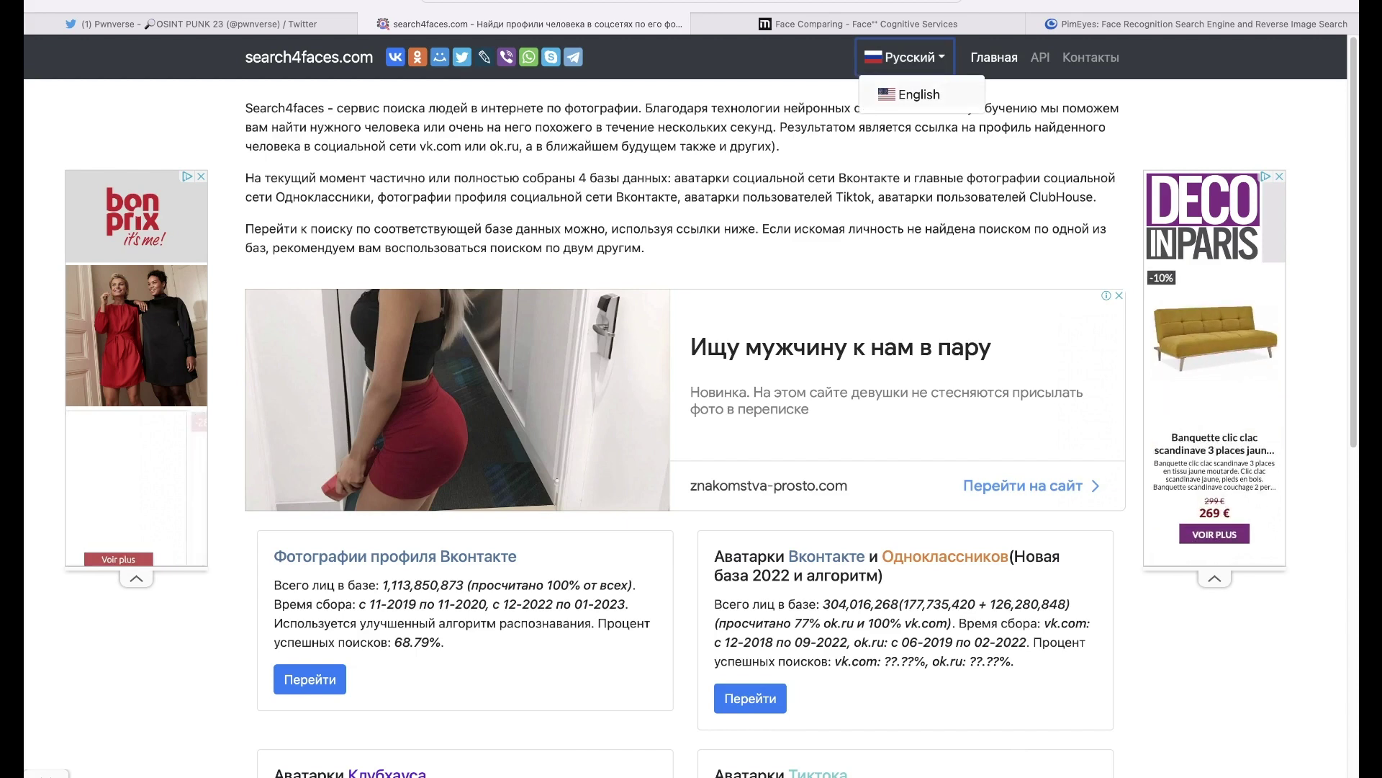
click(914, 95)
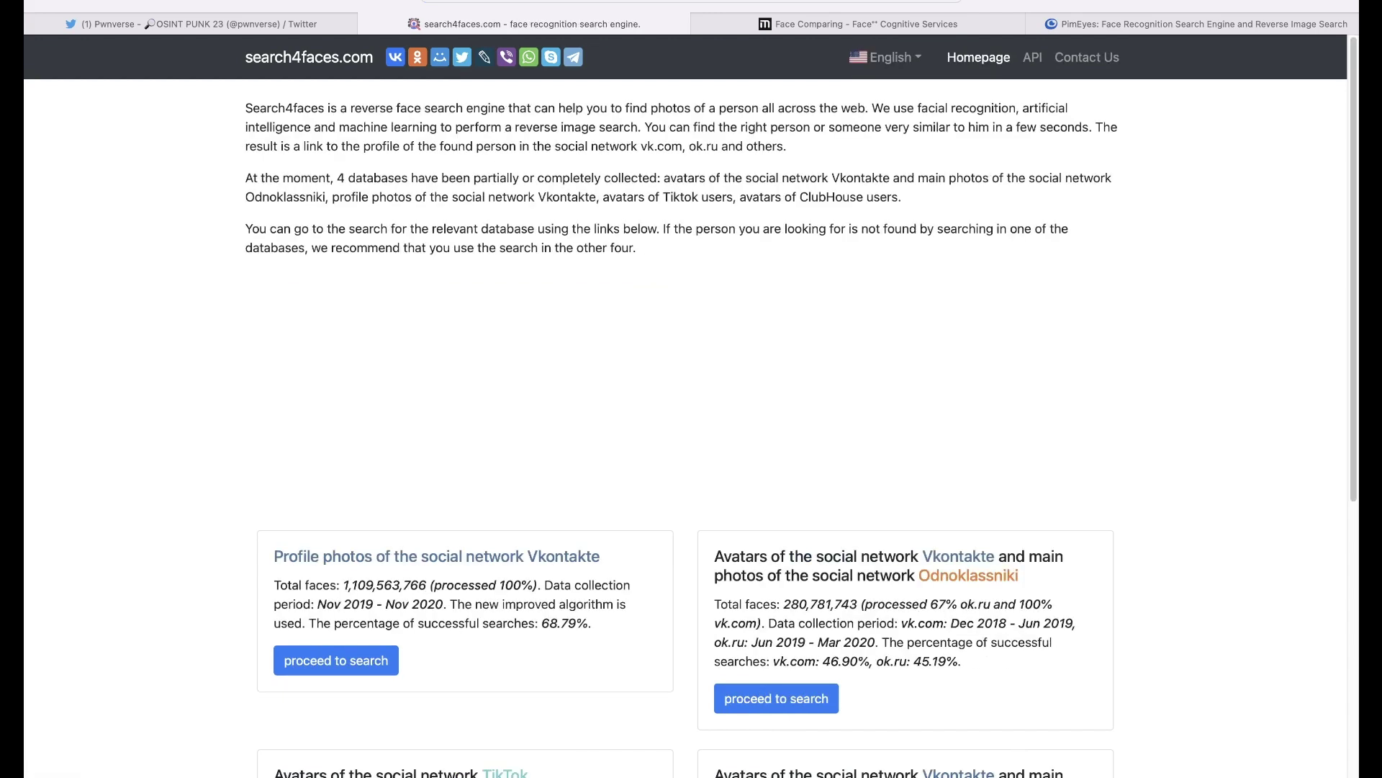
scroll(684, 432, down, 10)
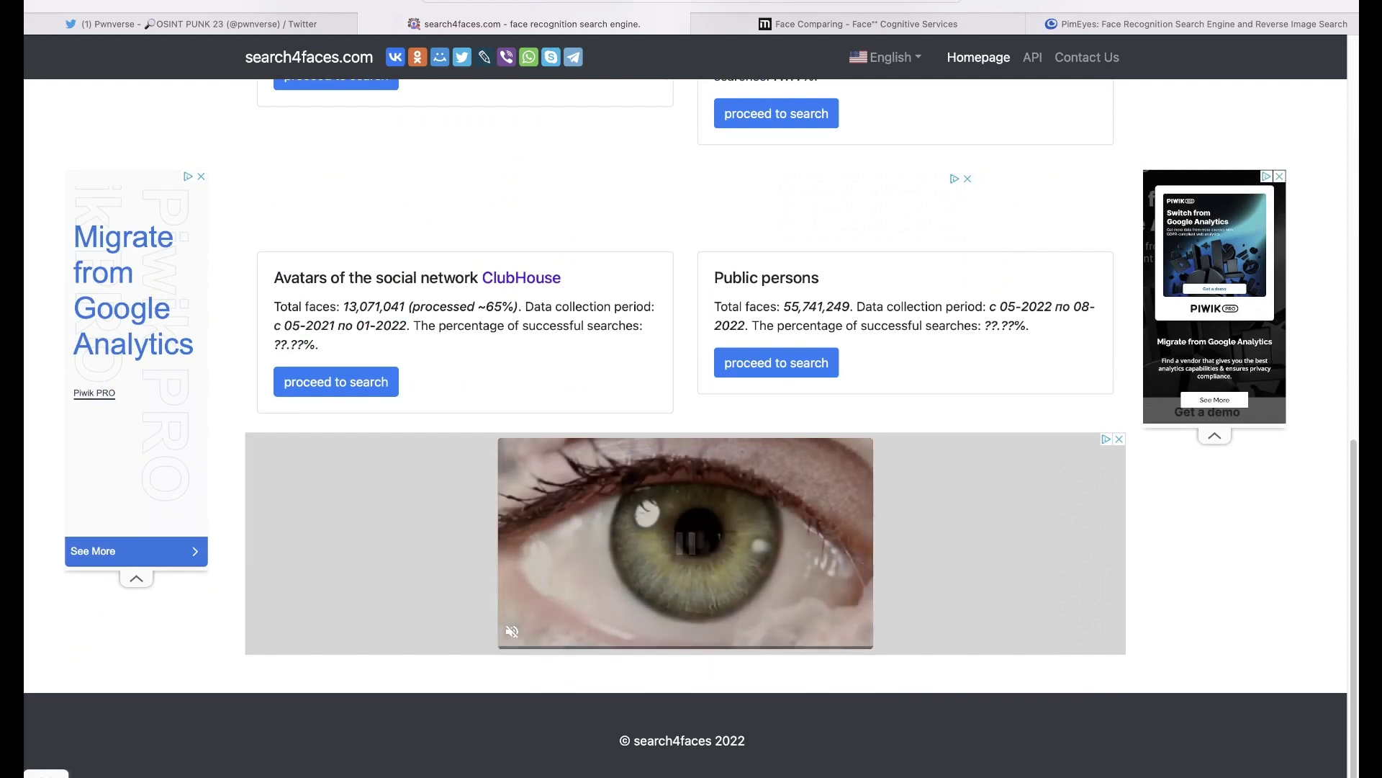
Read the Public persons database description, then review the other databases up to the Vkontakte profile photos entry.
drag(747, 274, 921, 303)
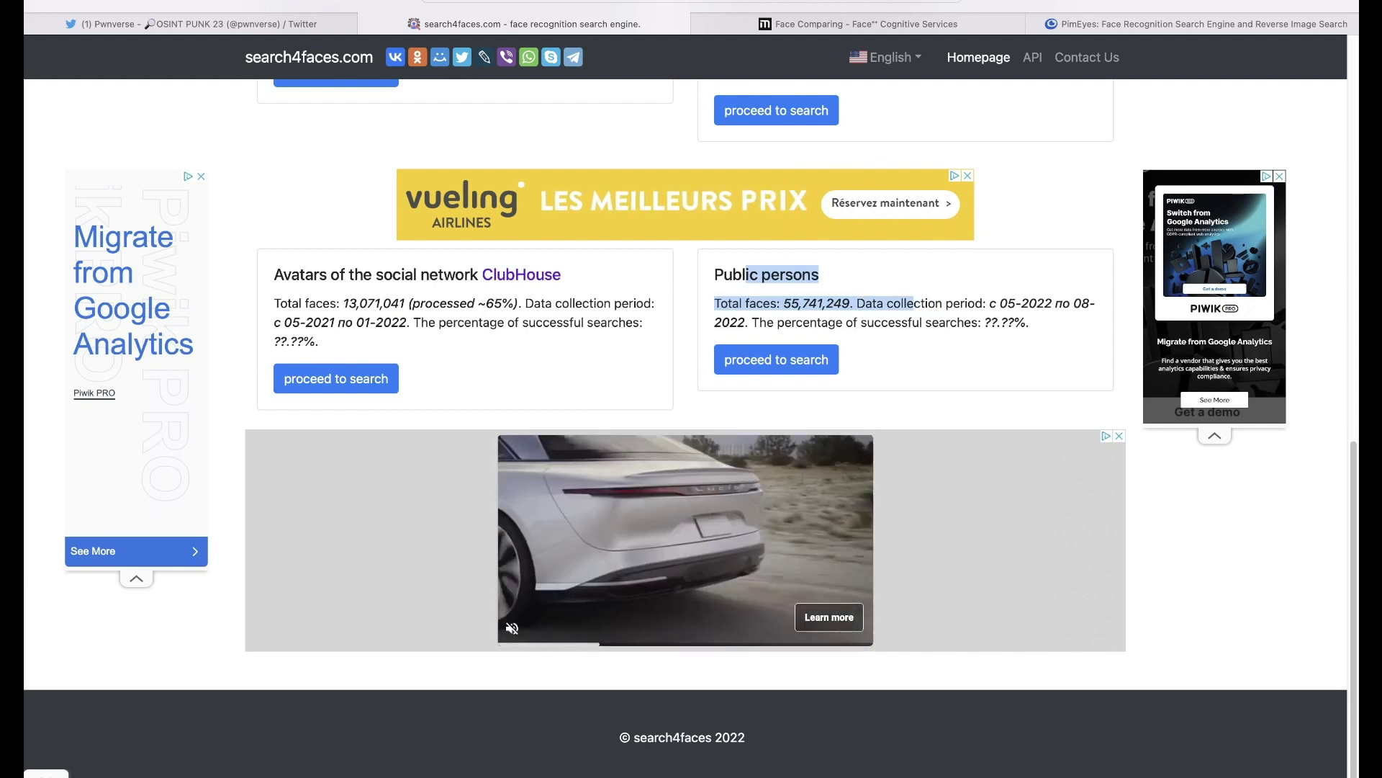
drag(922, 303, 943, 303)
click(944, 303)
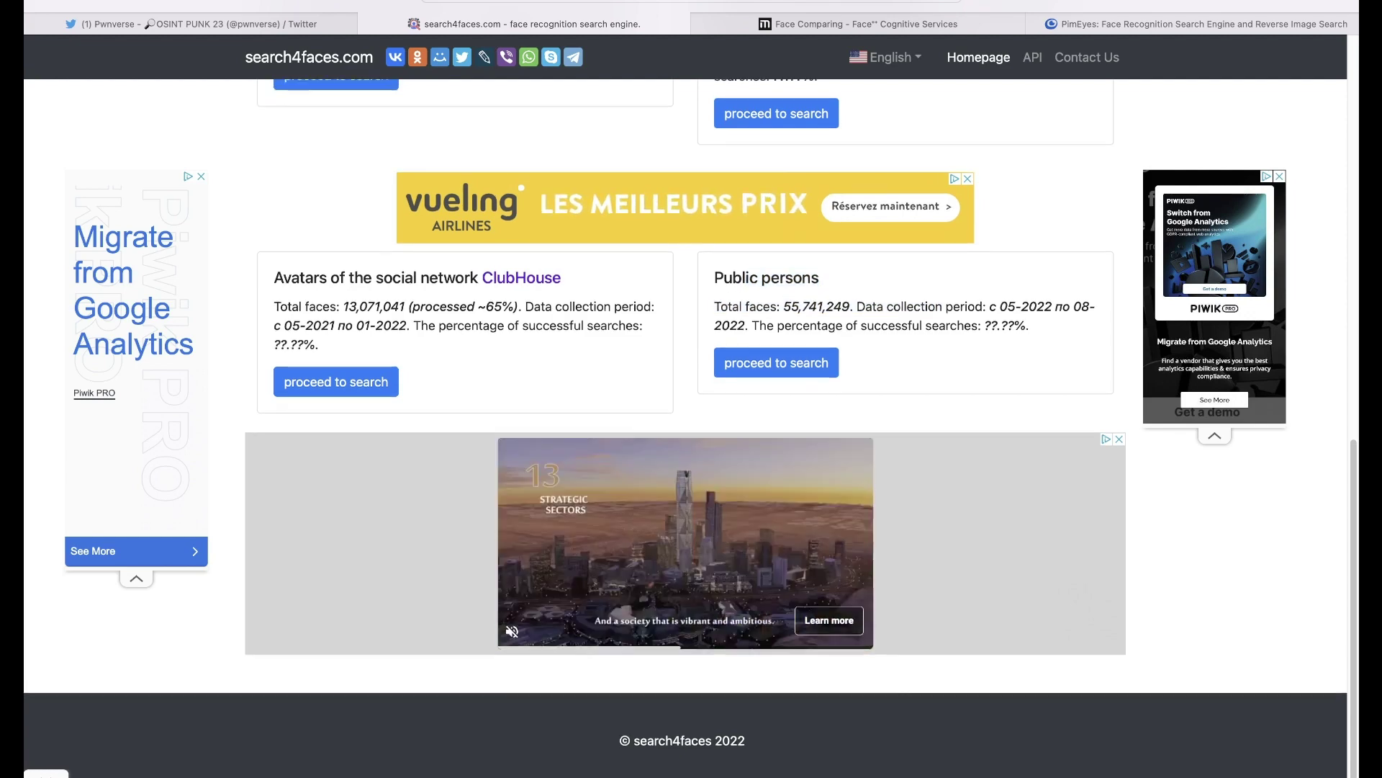
scroll(685, 389, up, 4)
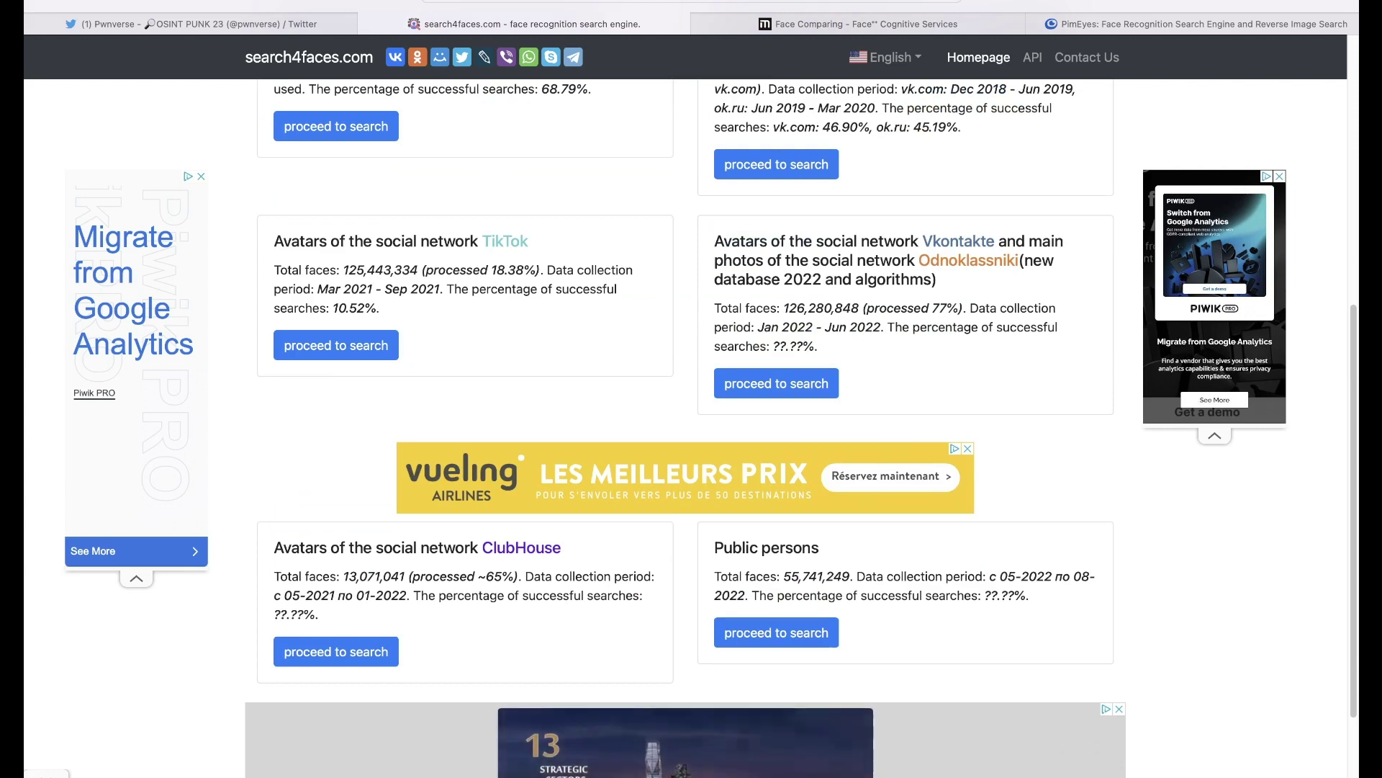
scroll(685, 389, up, 1)
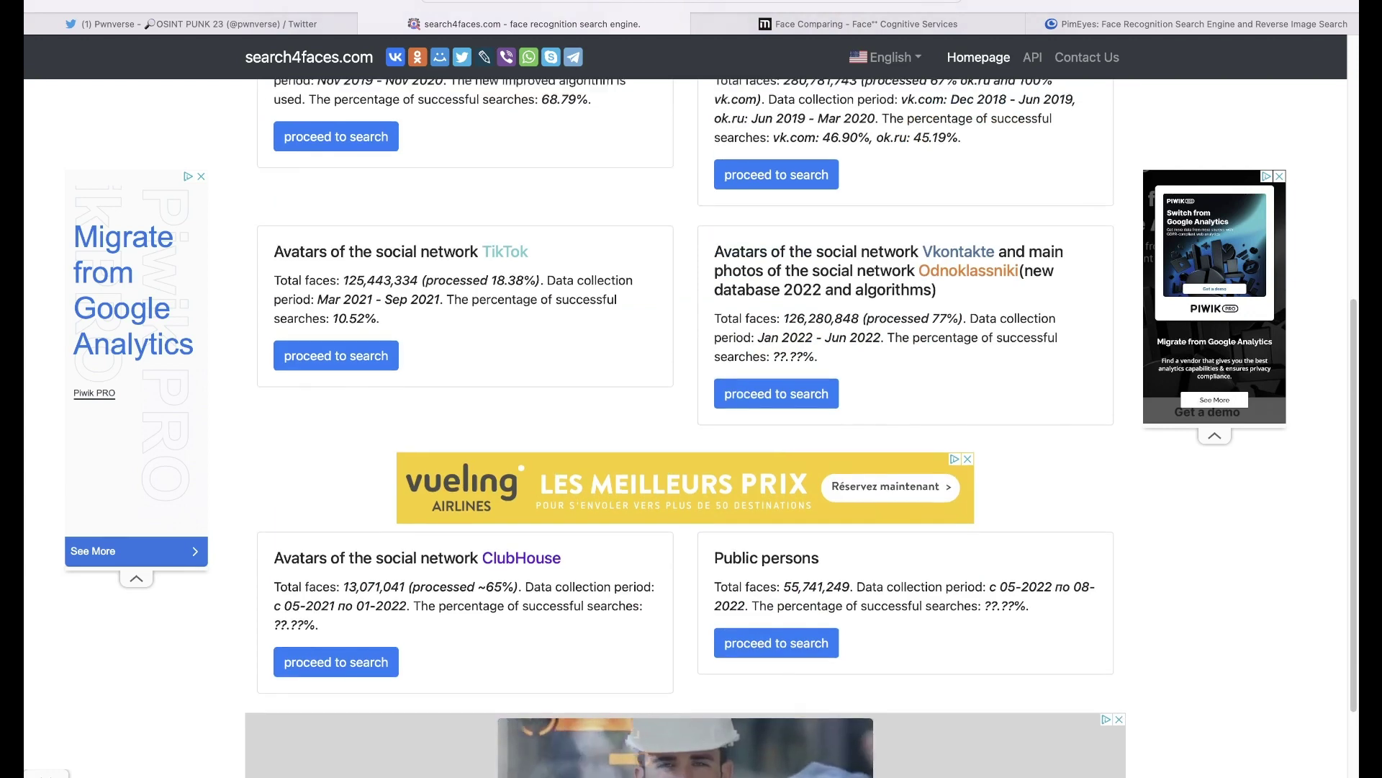
scroll(686, 389, up, 2)
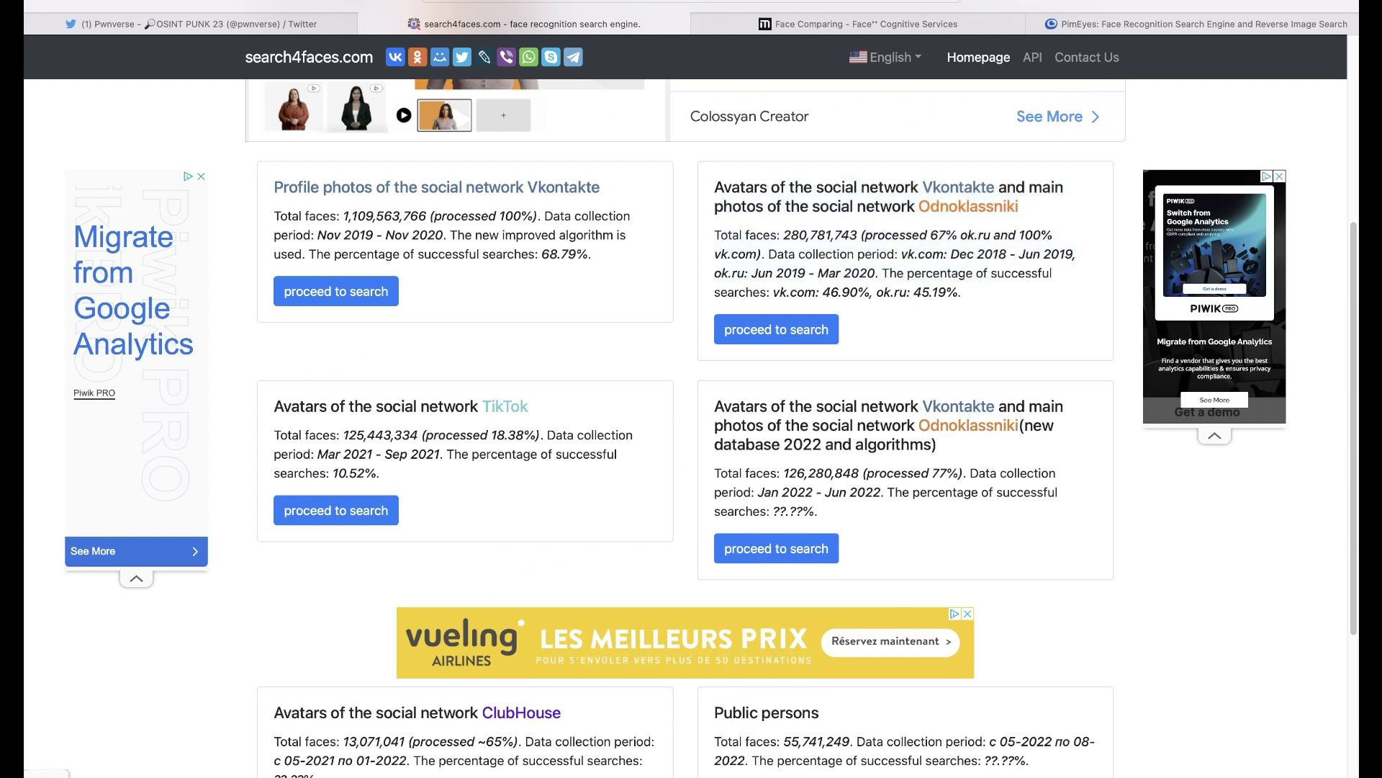
drag(450, 187, 592, 255)
click(592, 255)
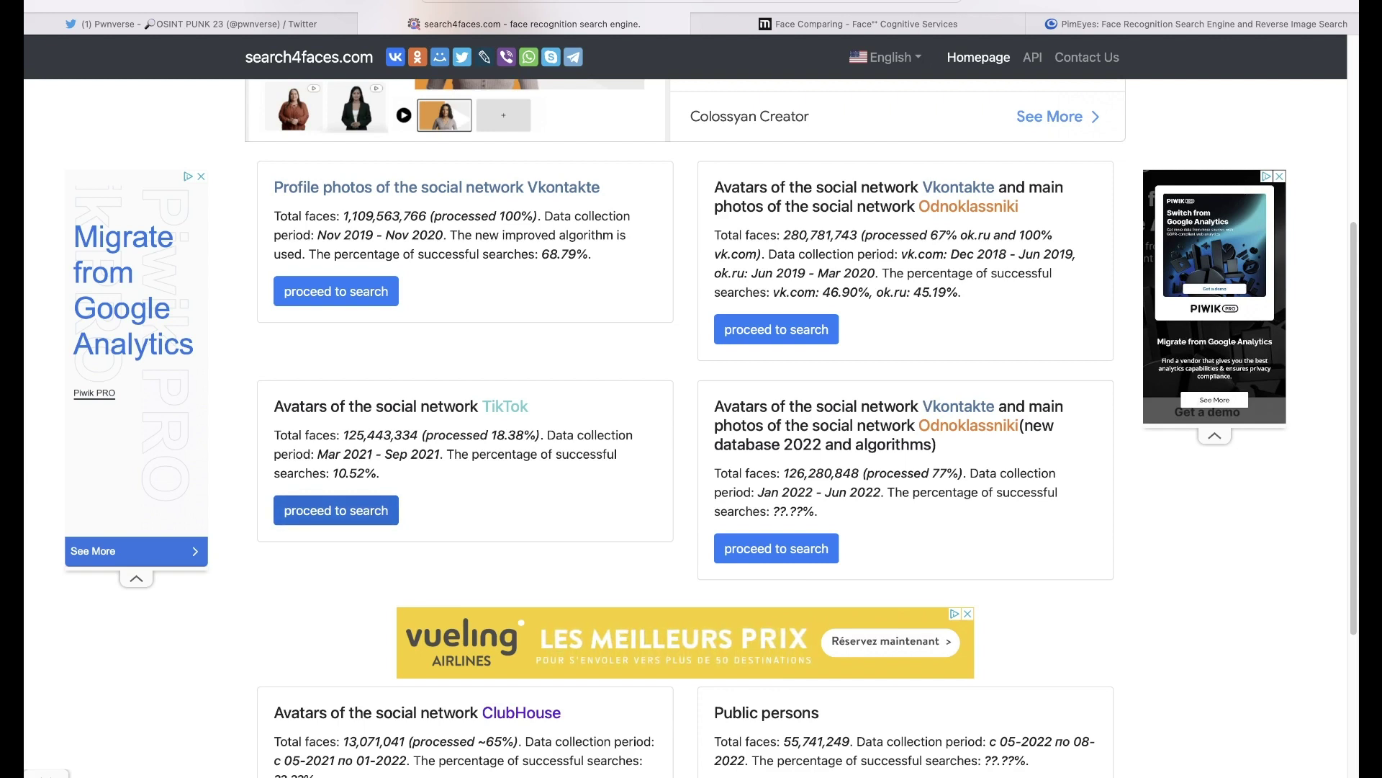
Open the TikTok avatars database for searching and upload the portrait of the woman in blue.
click(336, 509)
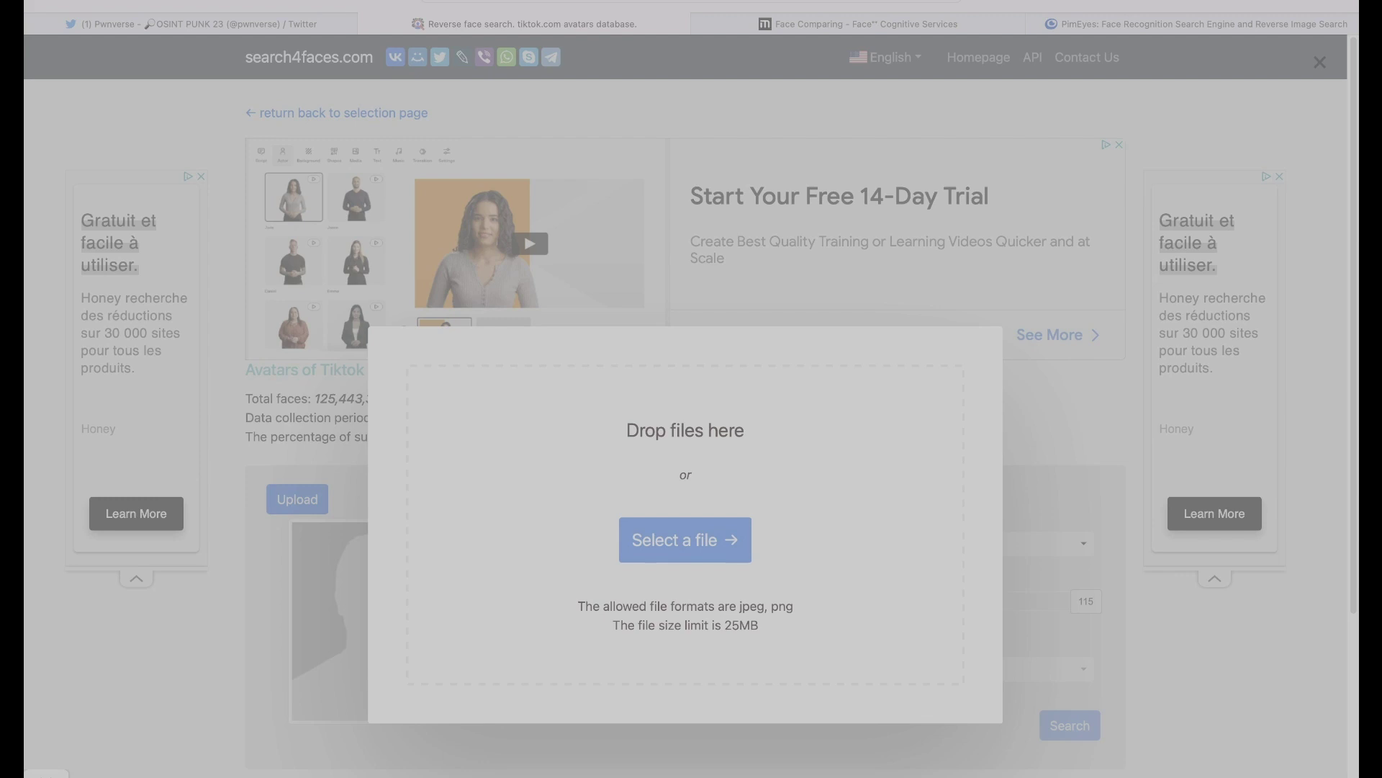
key(Return)
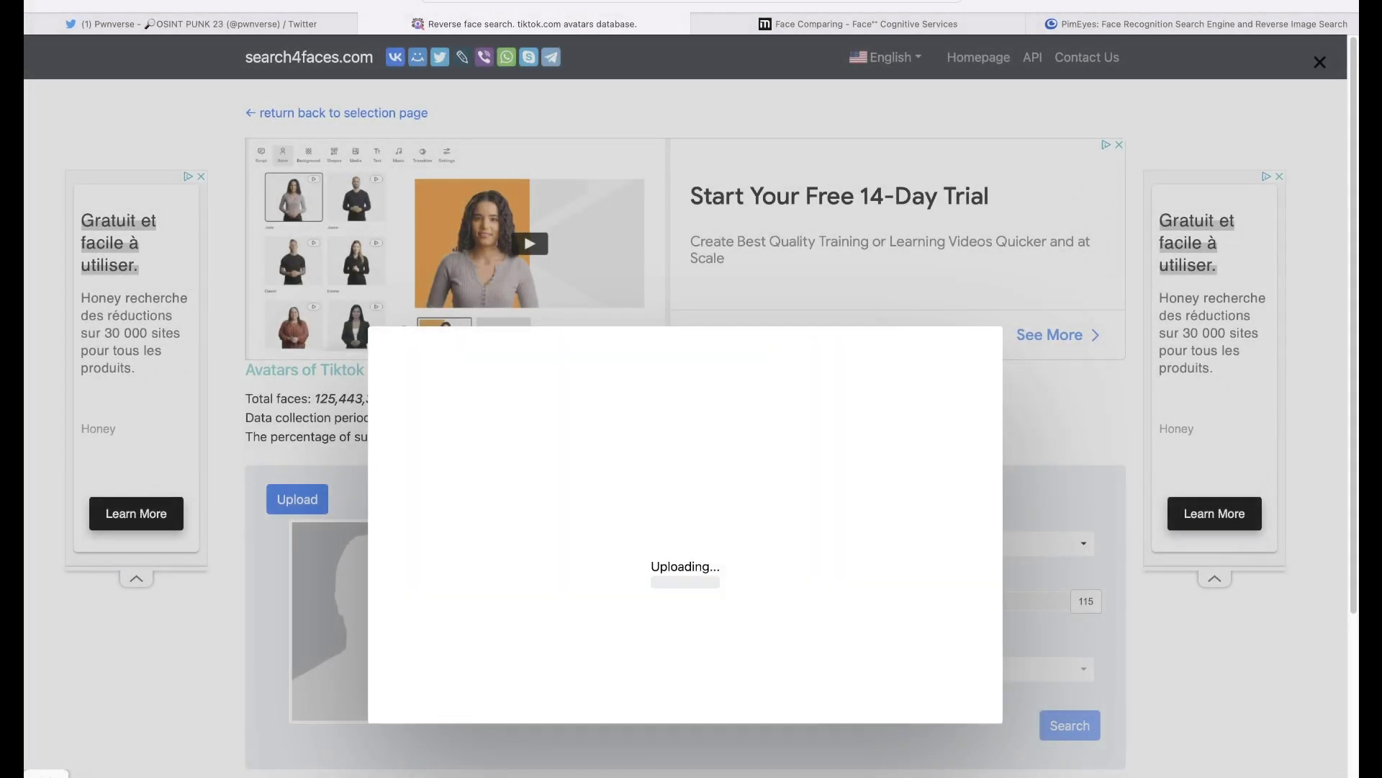
scroll(684, 432, down, 1)
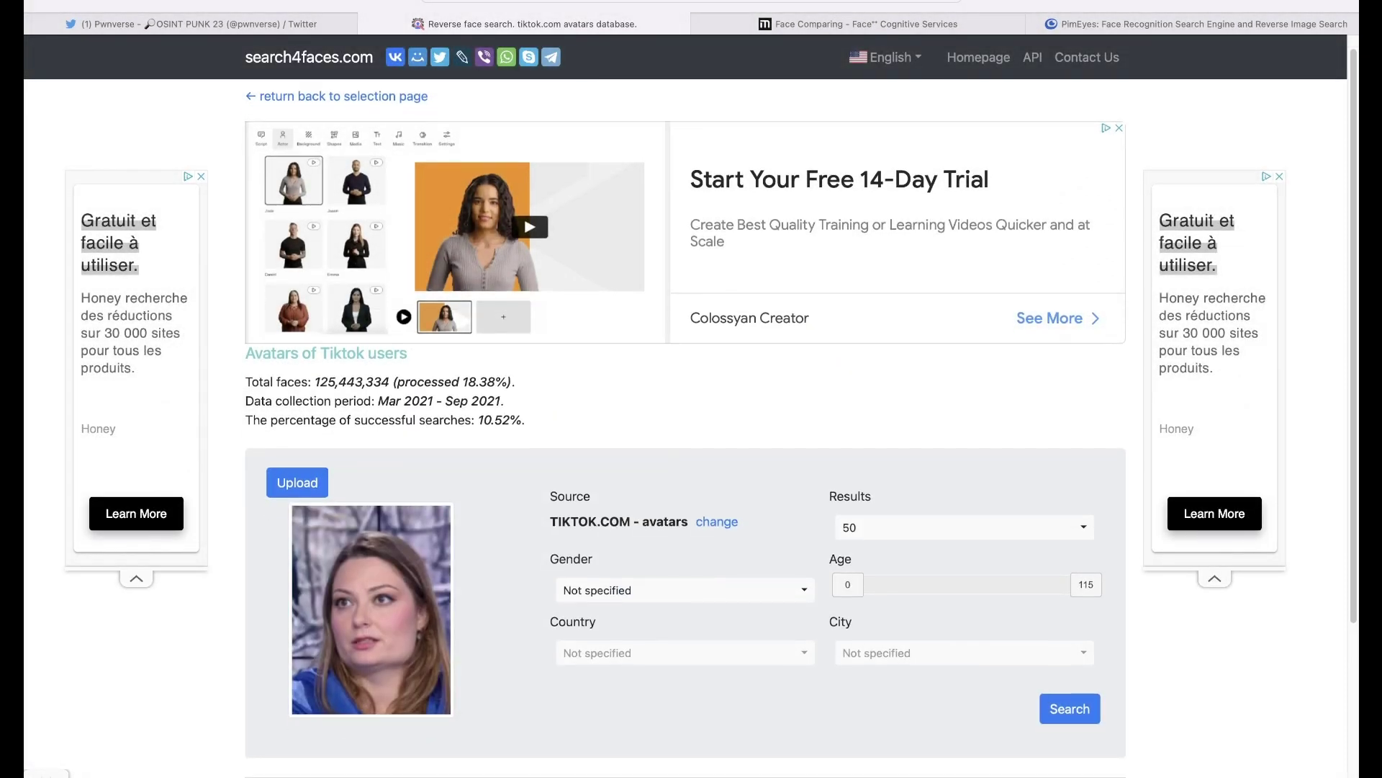
scroll(684, 432, down, 2)
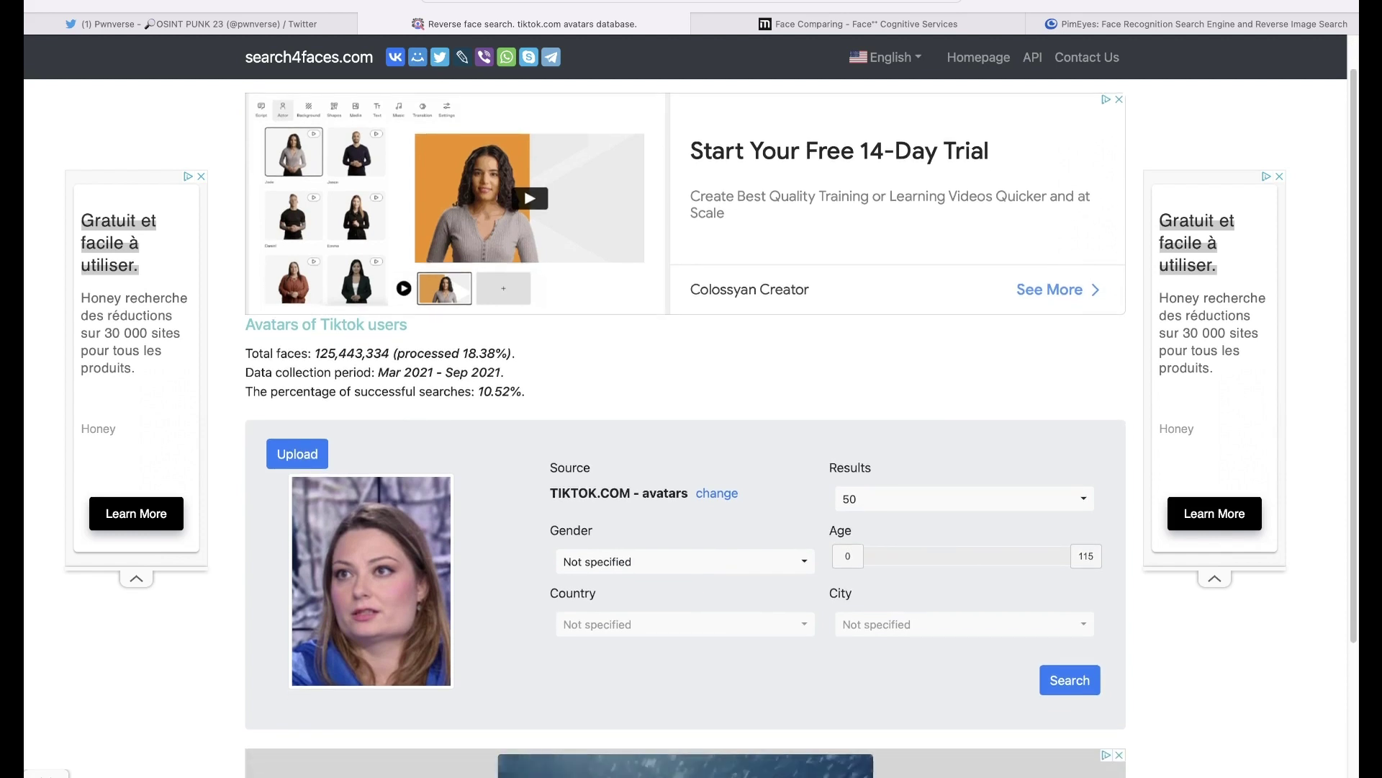
Search the TikTok avatars with gender Female, 100 results and an age range of 20 to 45.
click(684, 562)
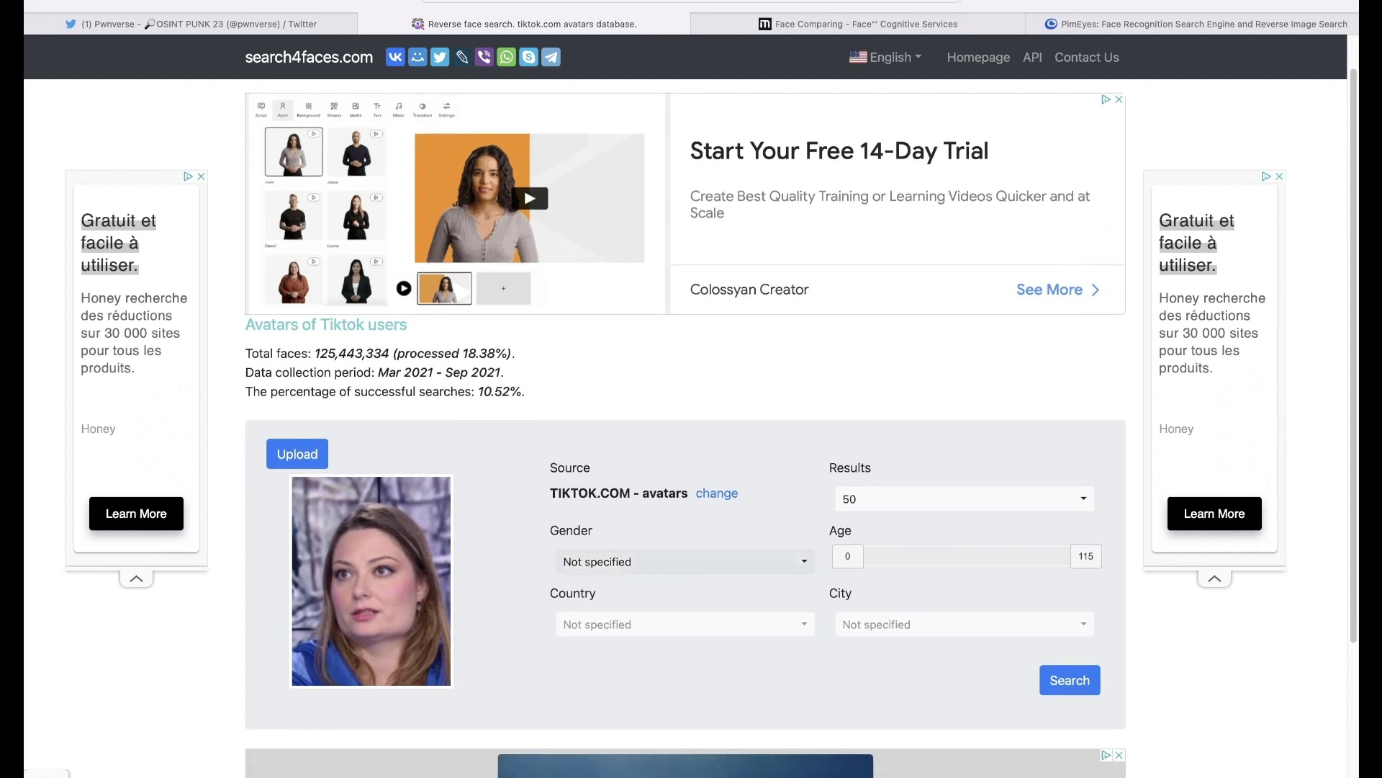
click(580, 645)
click(964, 498)
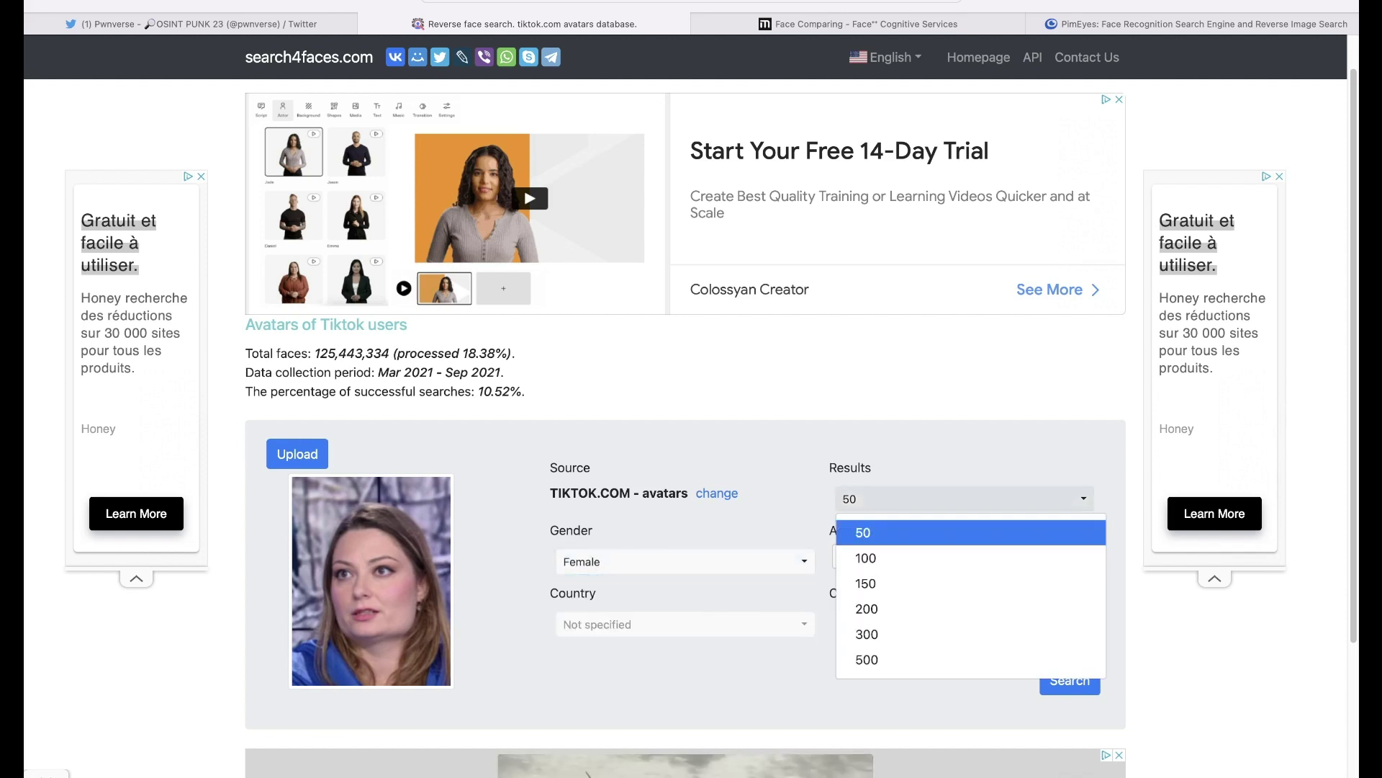
click(866, 558)
drag(848, 556, 889, 556)
drag(1085, 556, 941, 556)
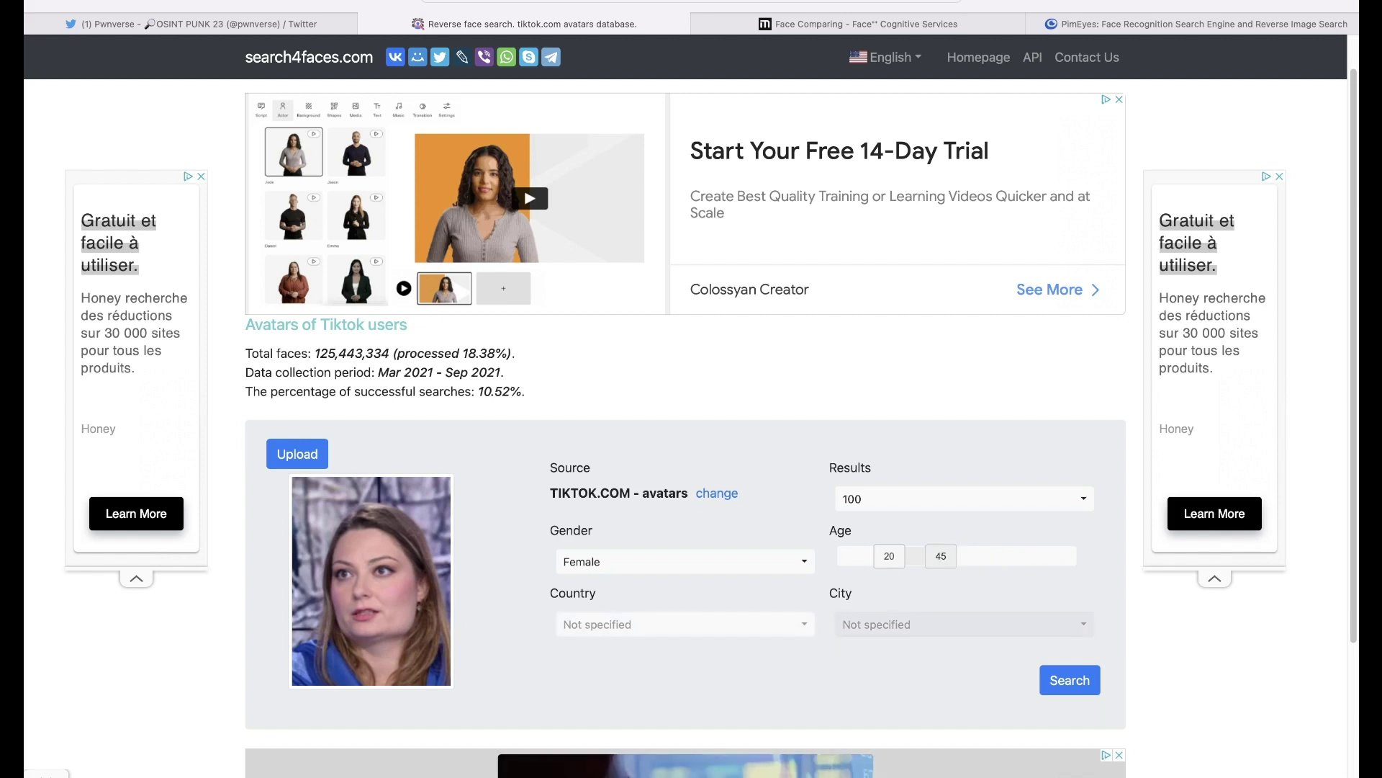
click(1070, 679)
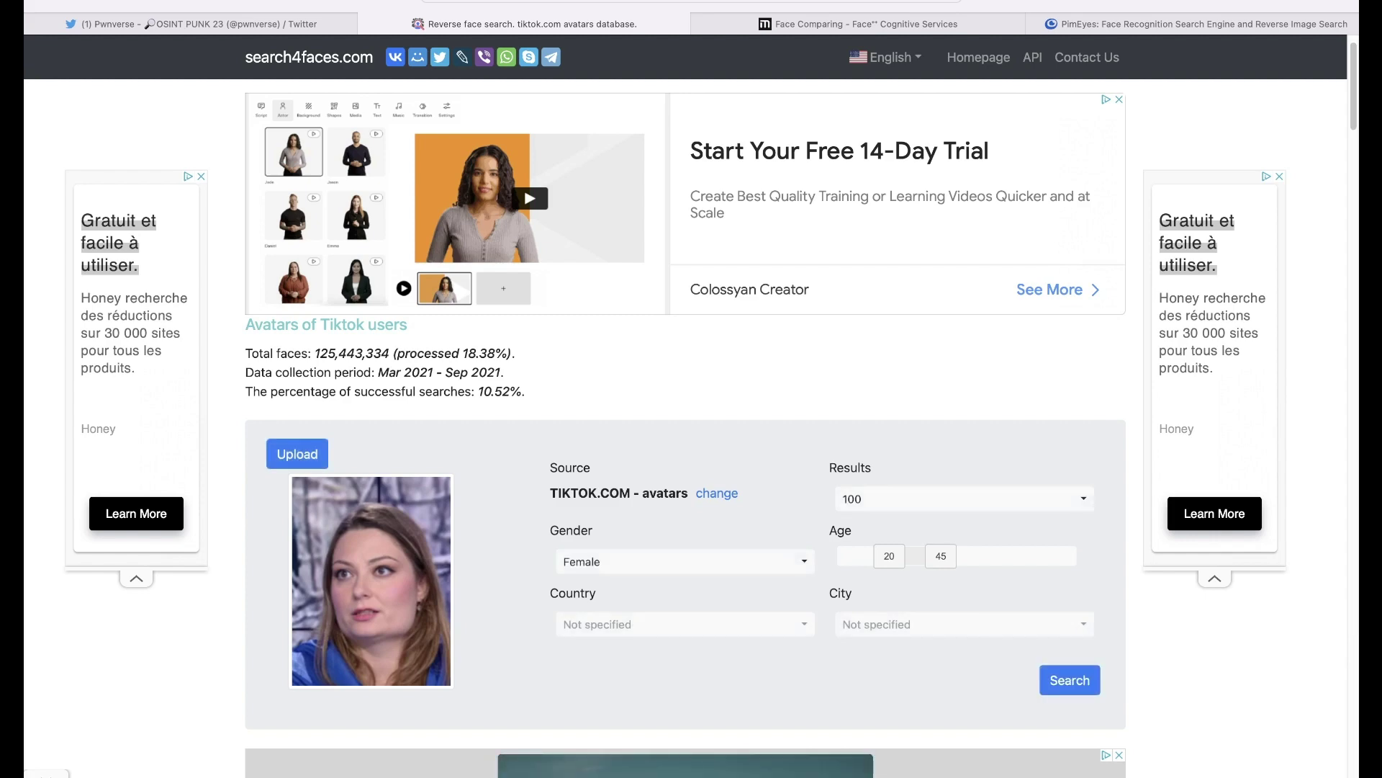
Examine the username and country of the TikTok match under Identical, and glance over the Other matches.
scroll(681, 432, down, 10)
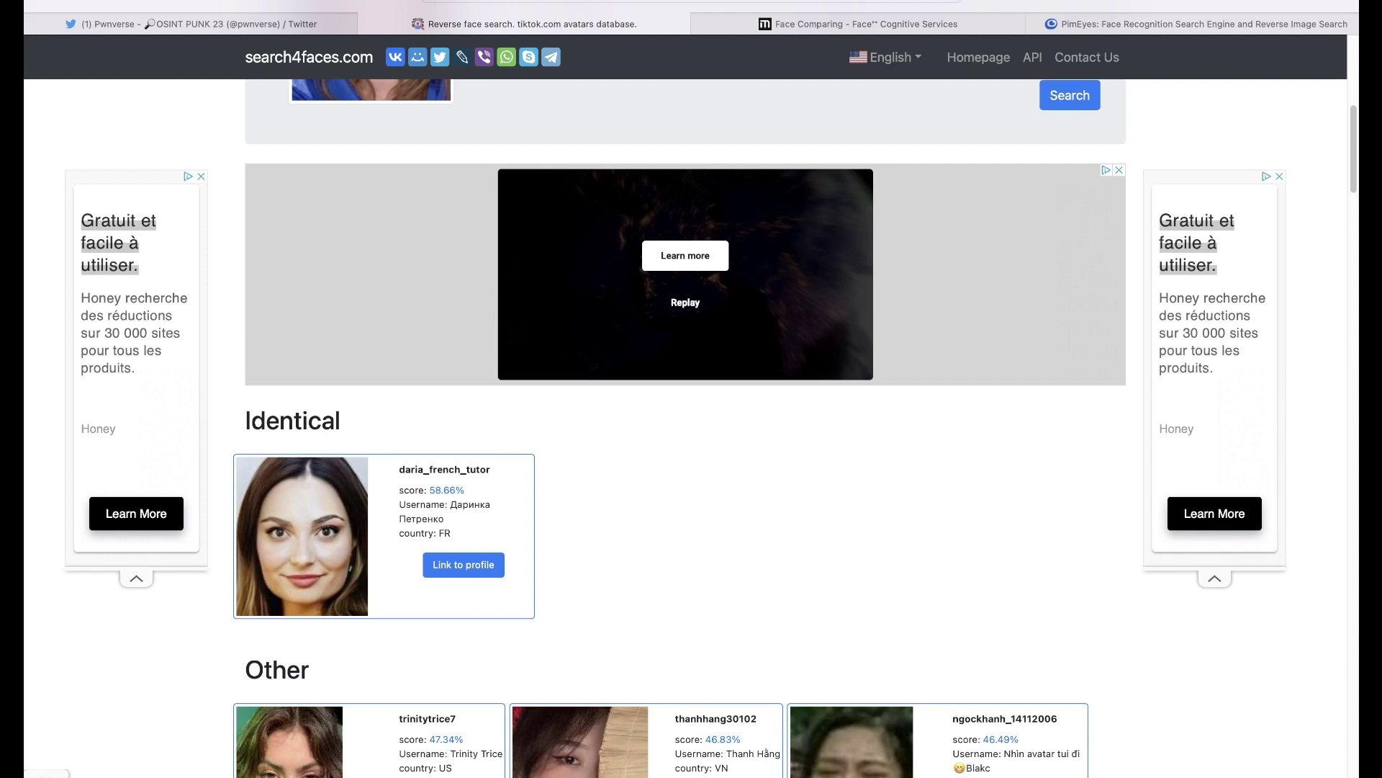
drag(399, 504, 451, 533)
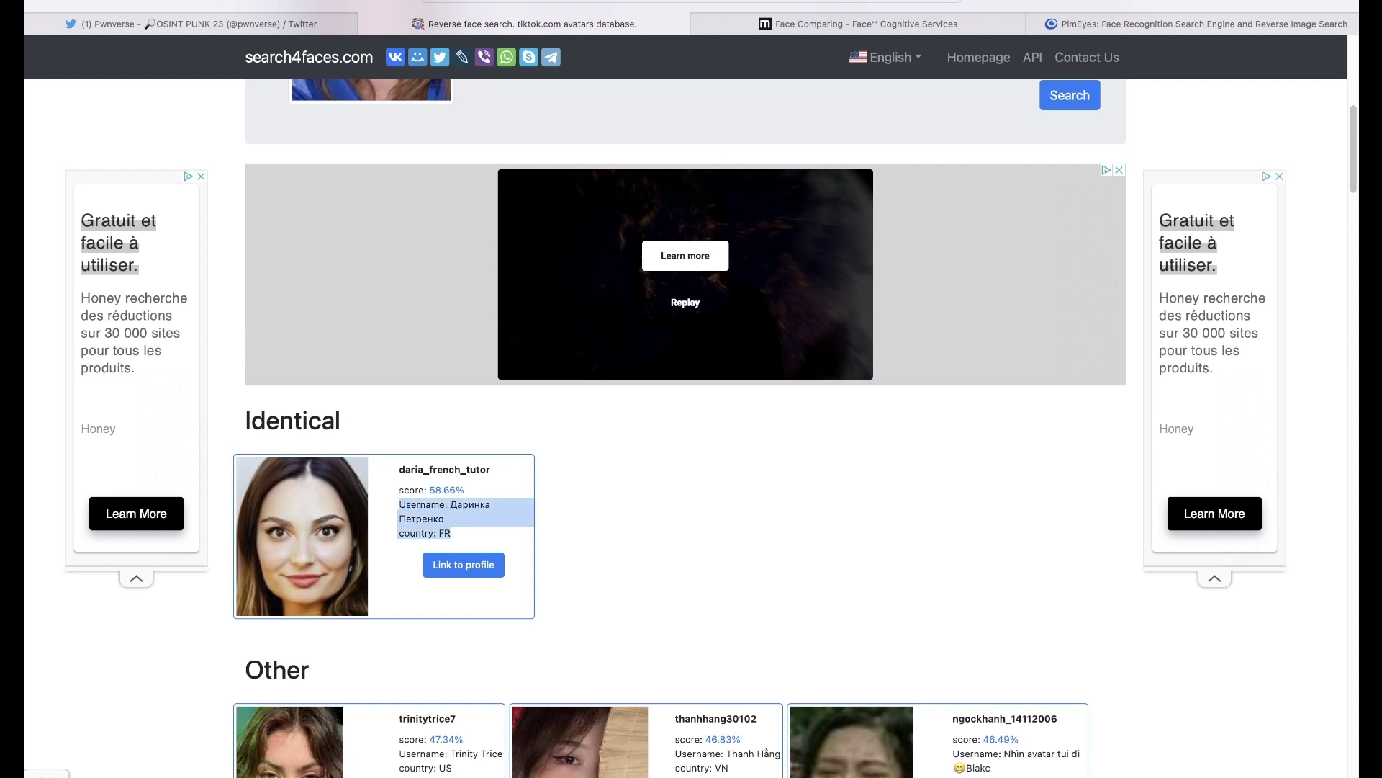
click(451, 533)
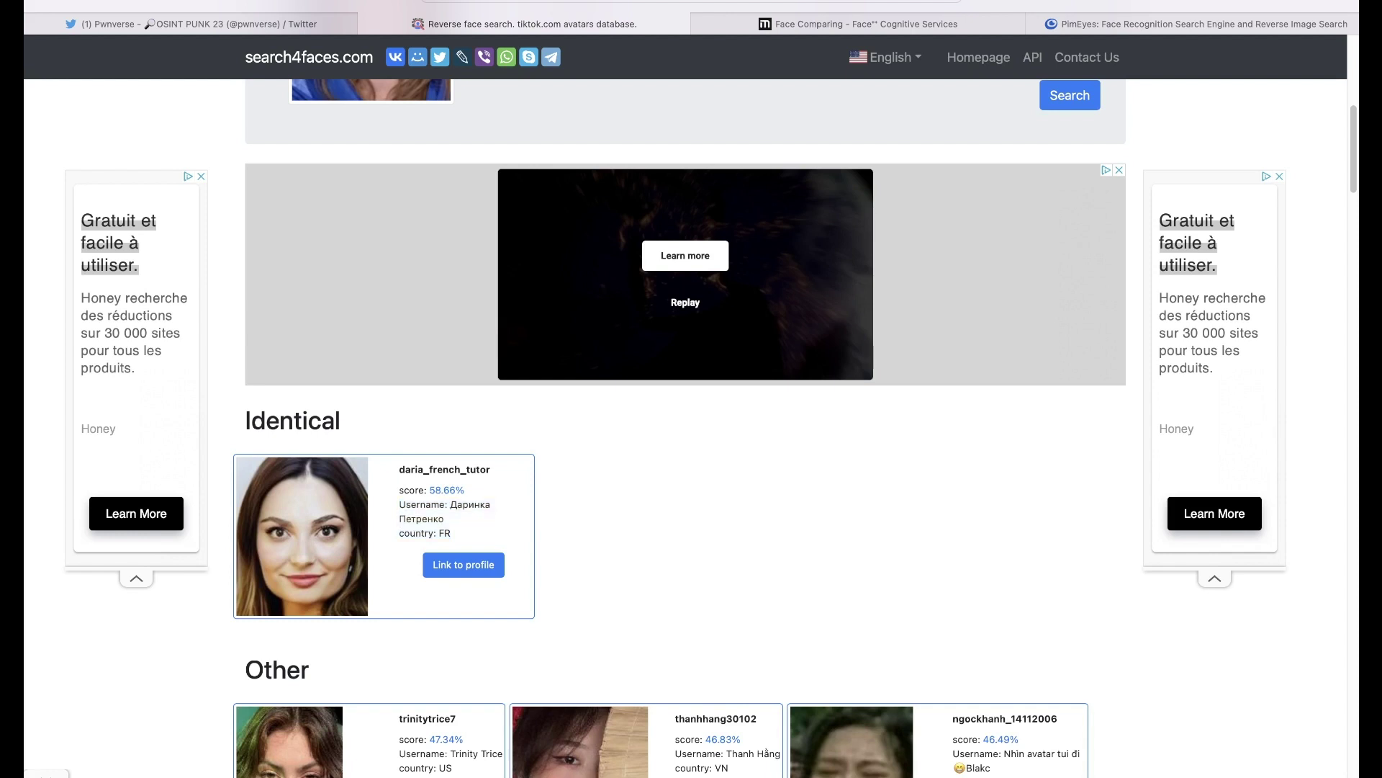
scroll(684, 432, down, 3)
Return to the database selection page, open the Vkontakte profile photos database and upload the same portrait.
scroll(684, 432, up, 10)
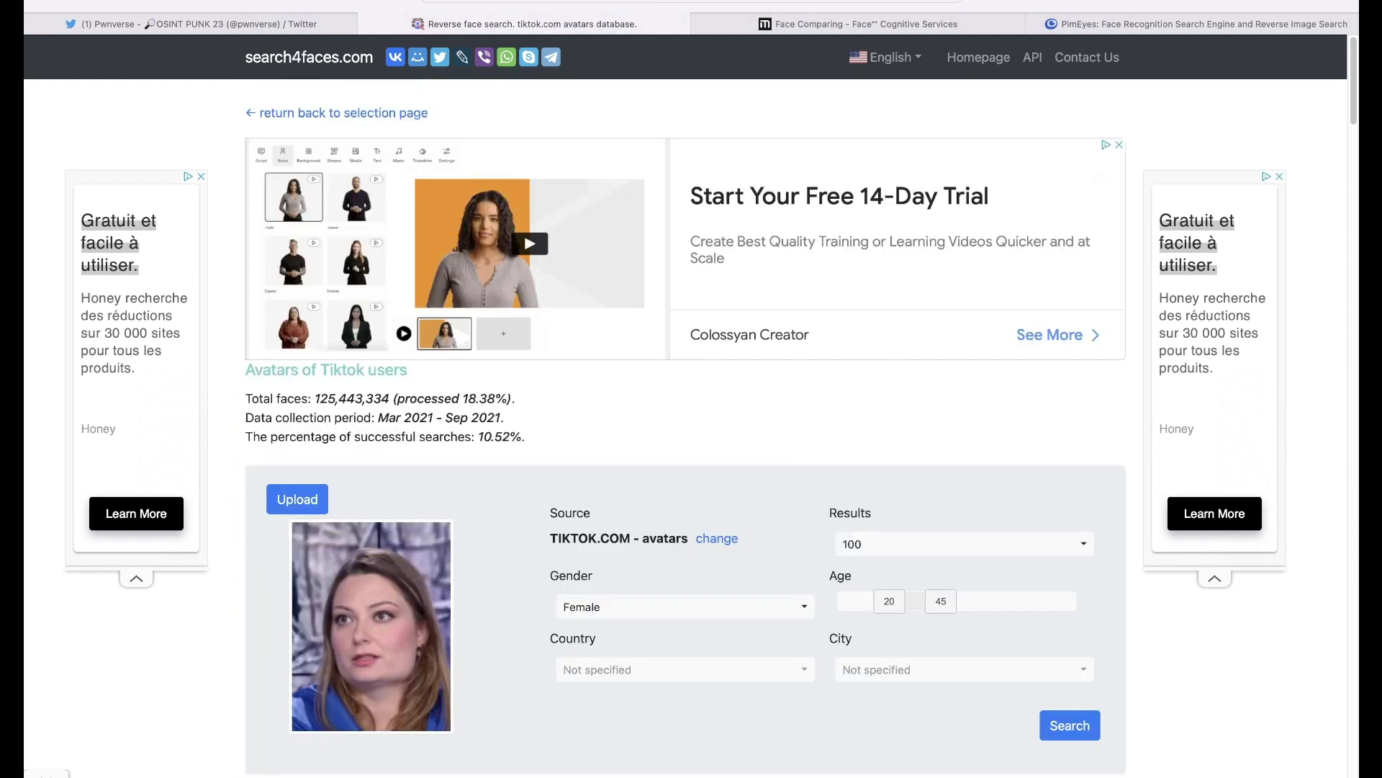
click(343, 114)
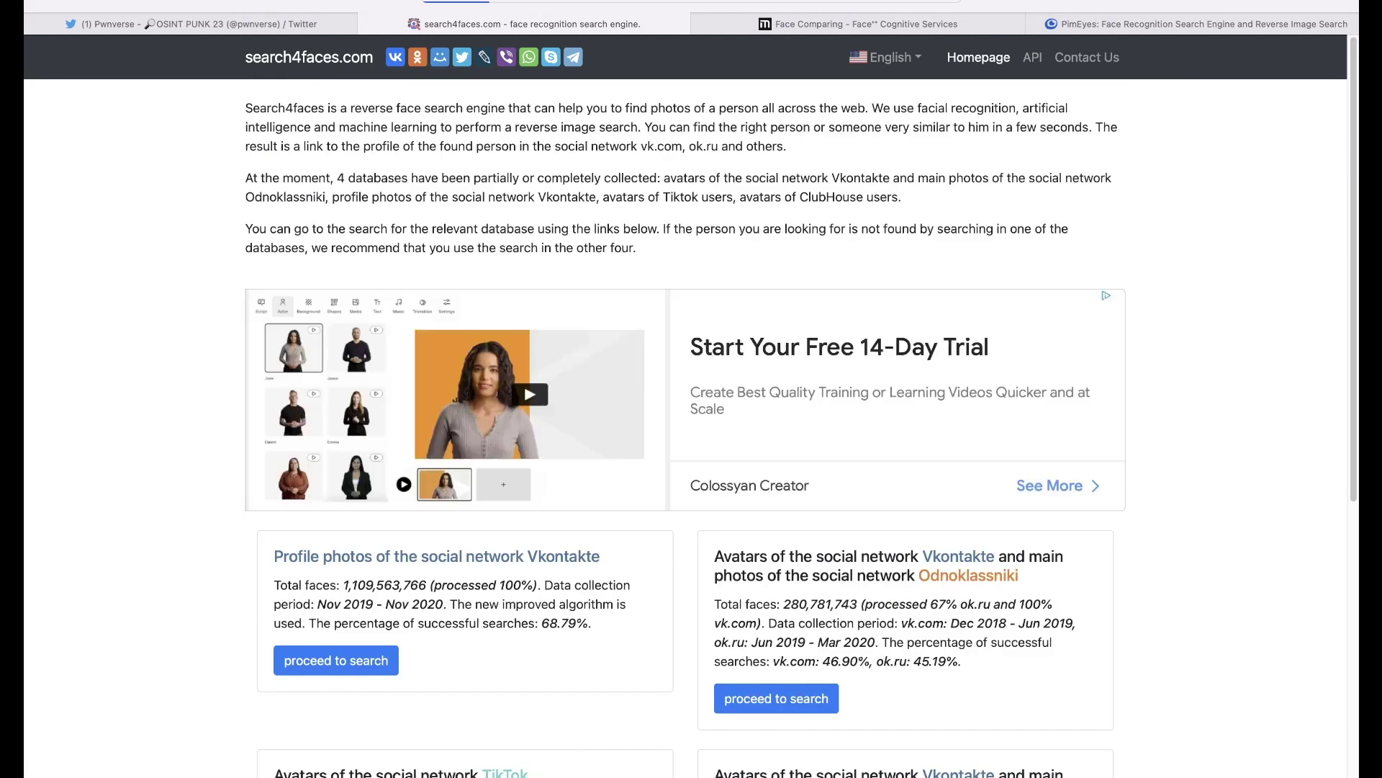
scroll(684, 432, down, 3)
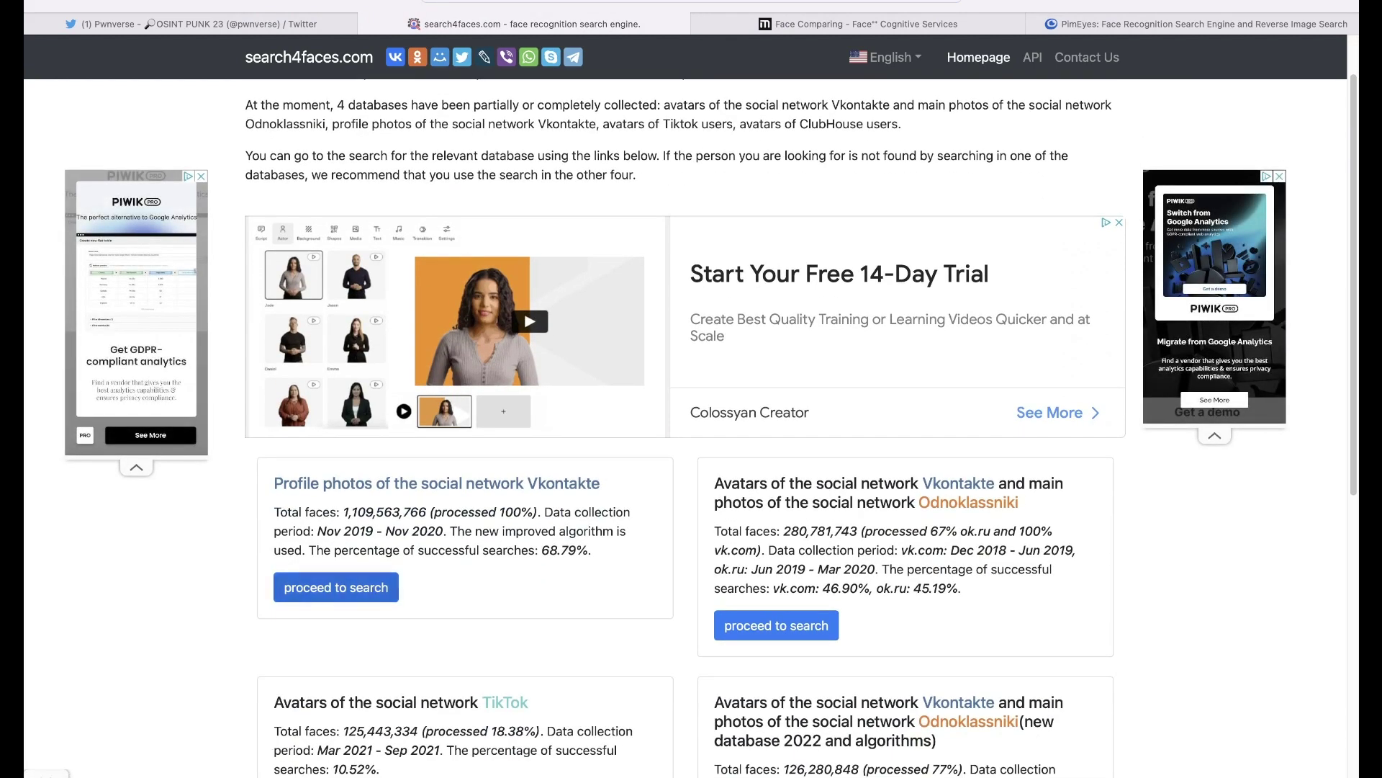
scroll(684, 432, down, 10)
scroll(684, 432, up, 2)
click(337, 287)
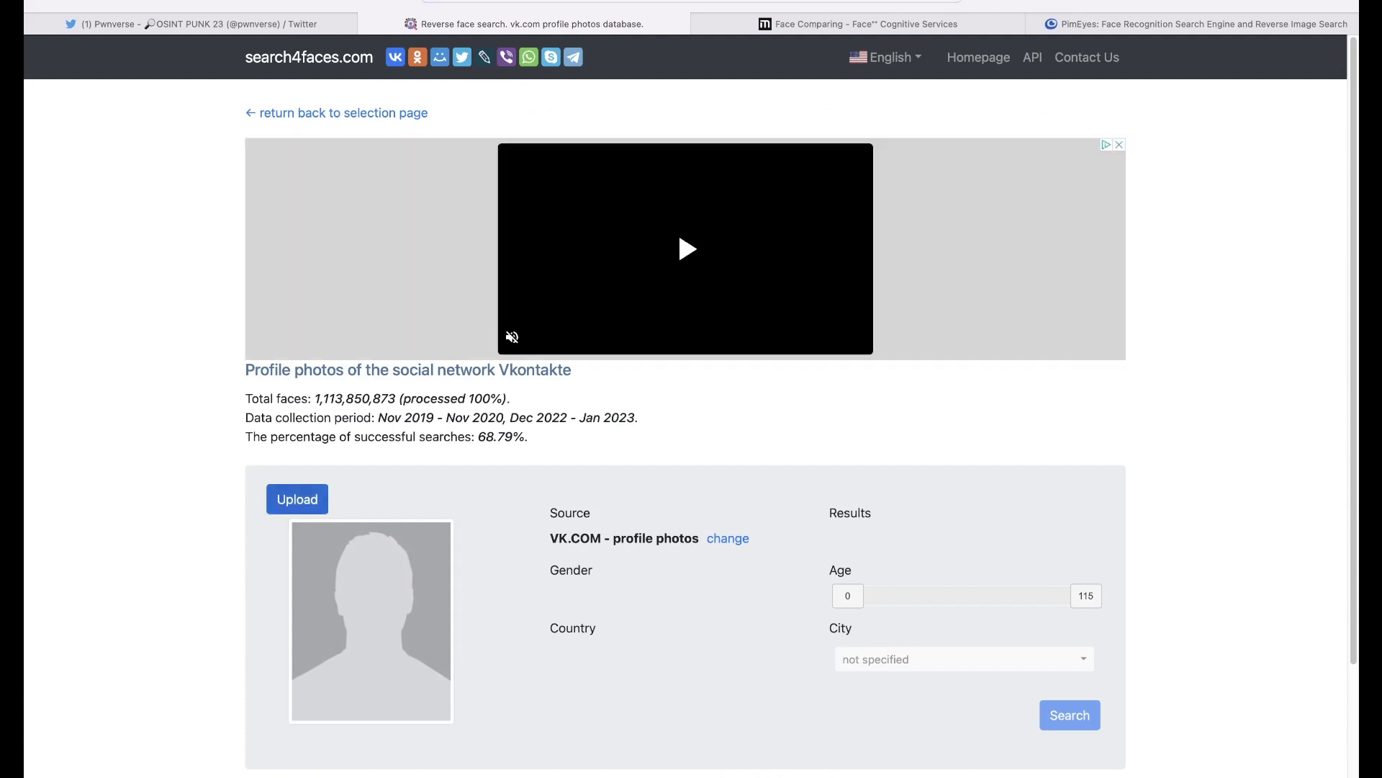
click(297, 498)
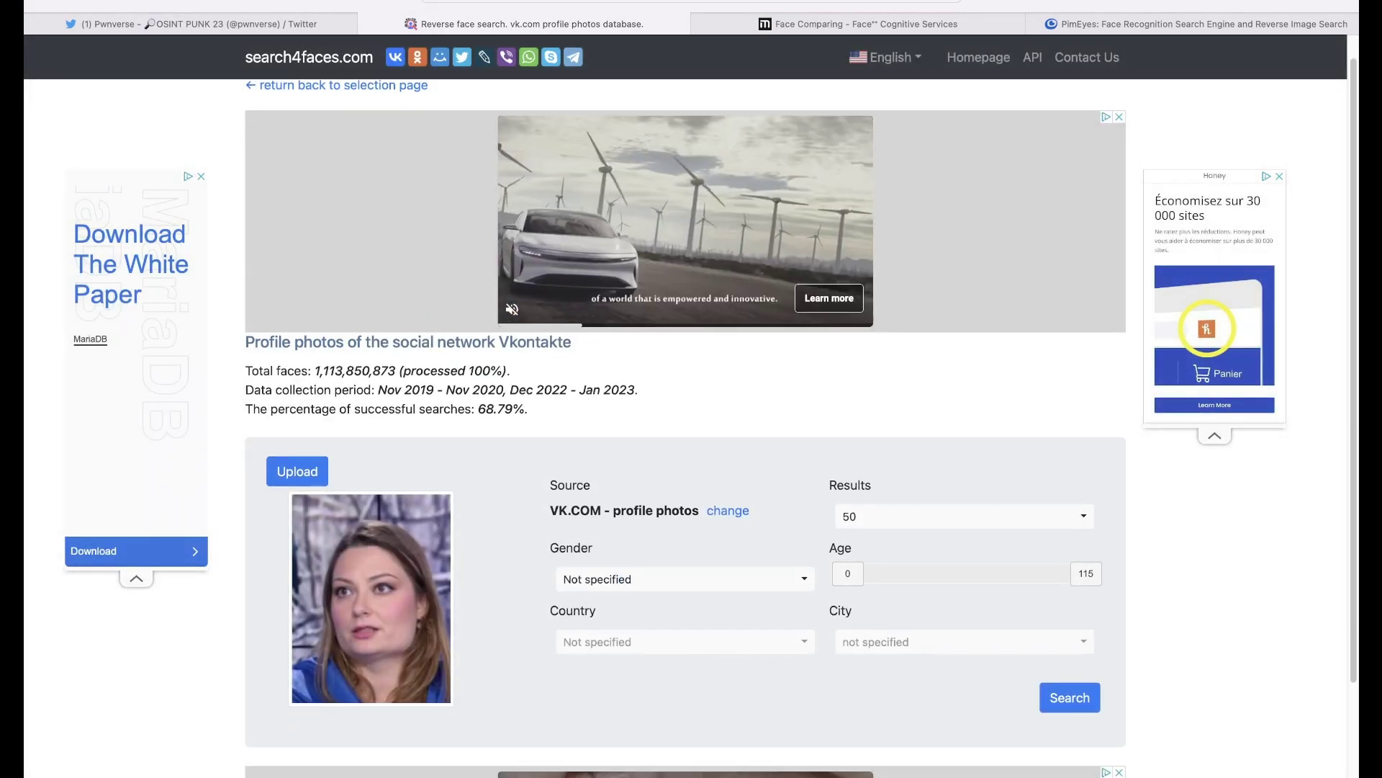
Search the Vkontakte profile photos with gender Female and an age range of 20 to 45.
click(684, 579)
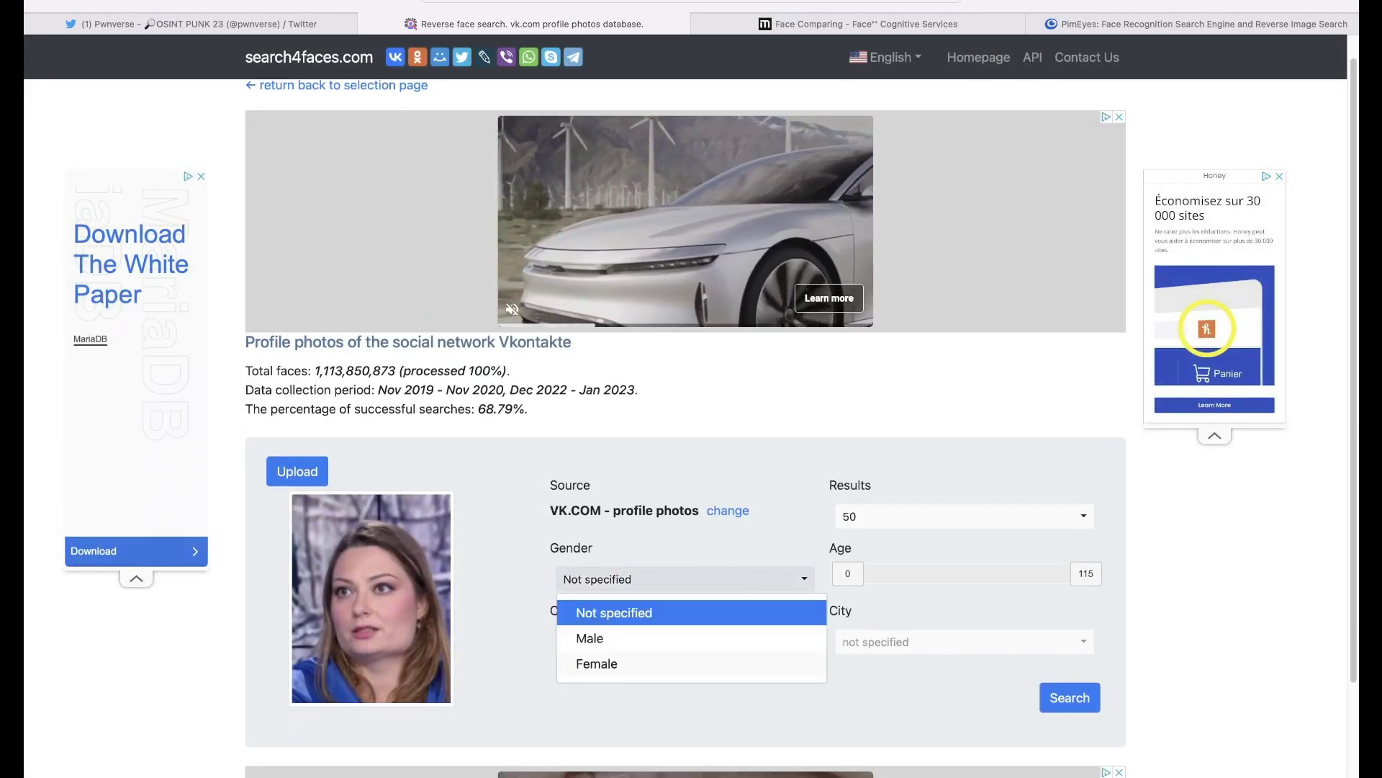
click(596, 663)
drag(848, 573, 890, 573)
drag(1086, 573, 941, 573)
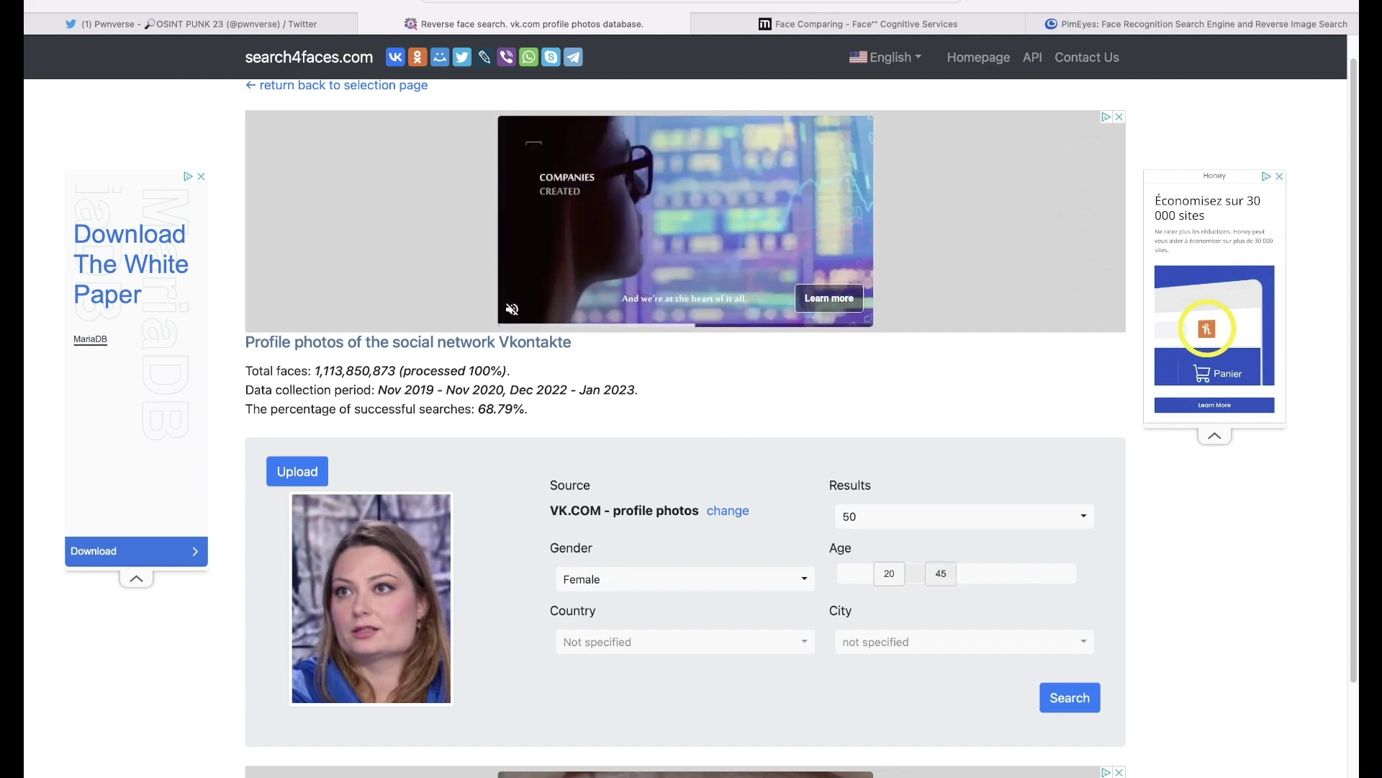
click(1070, 697)
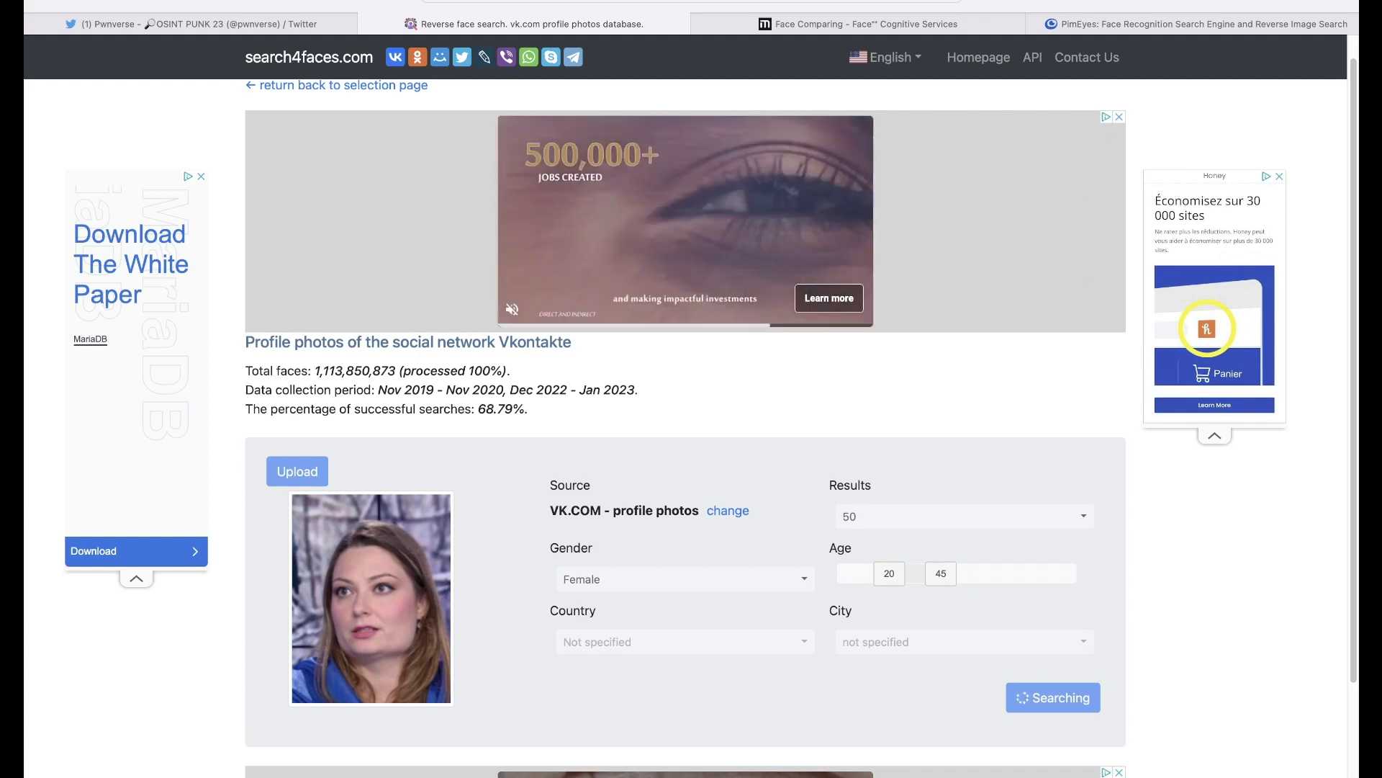
scroll(684, 432, down, 1)
scroll(684, 432, down, 3)
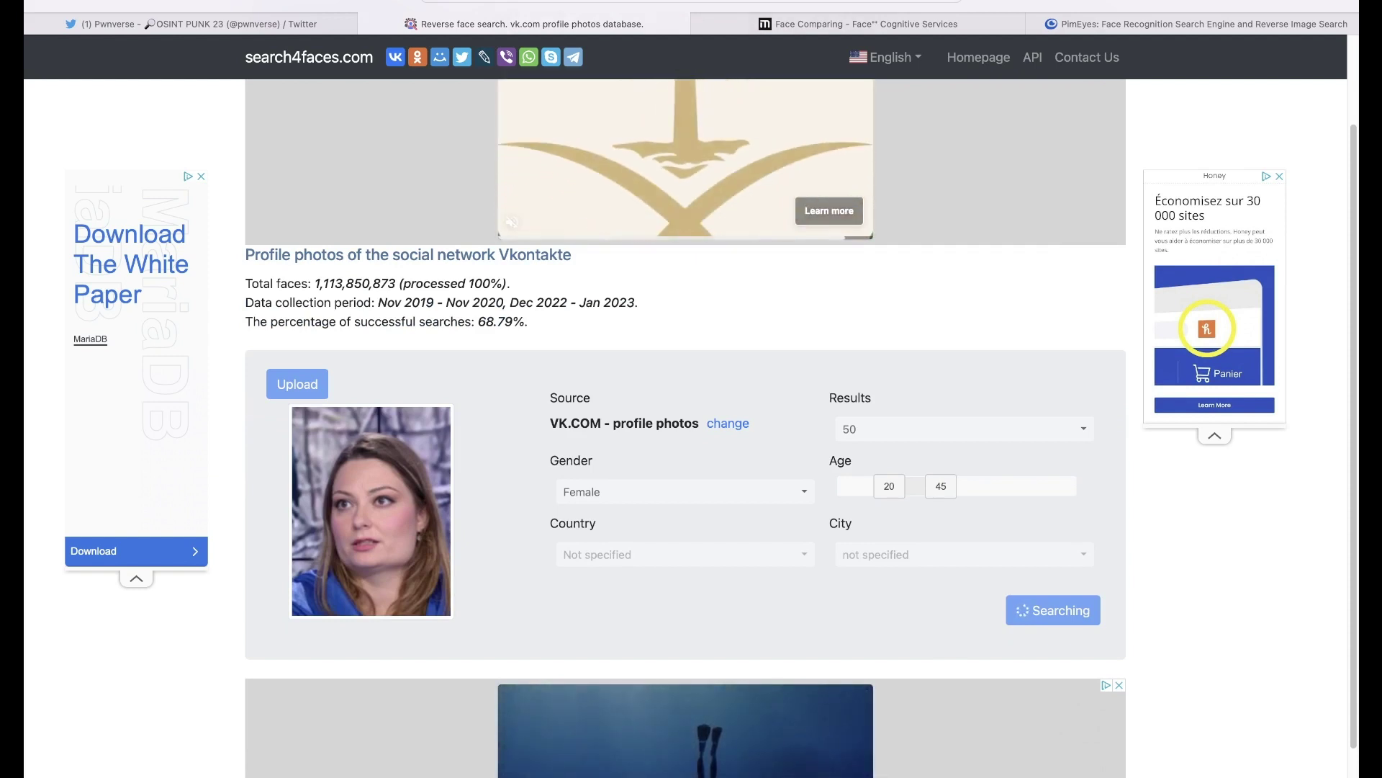
scroll(684, 432, down, 2)
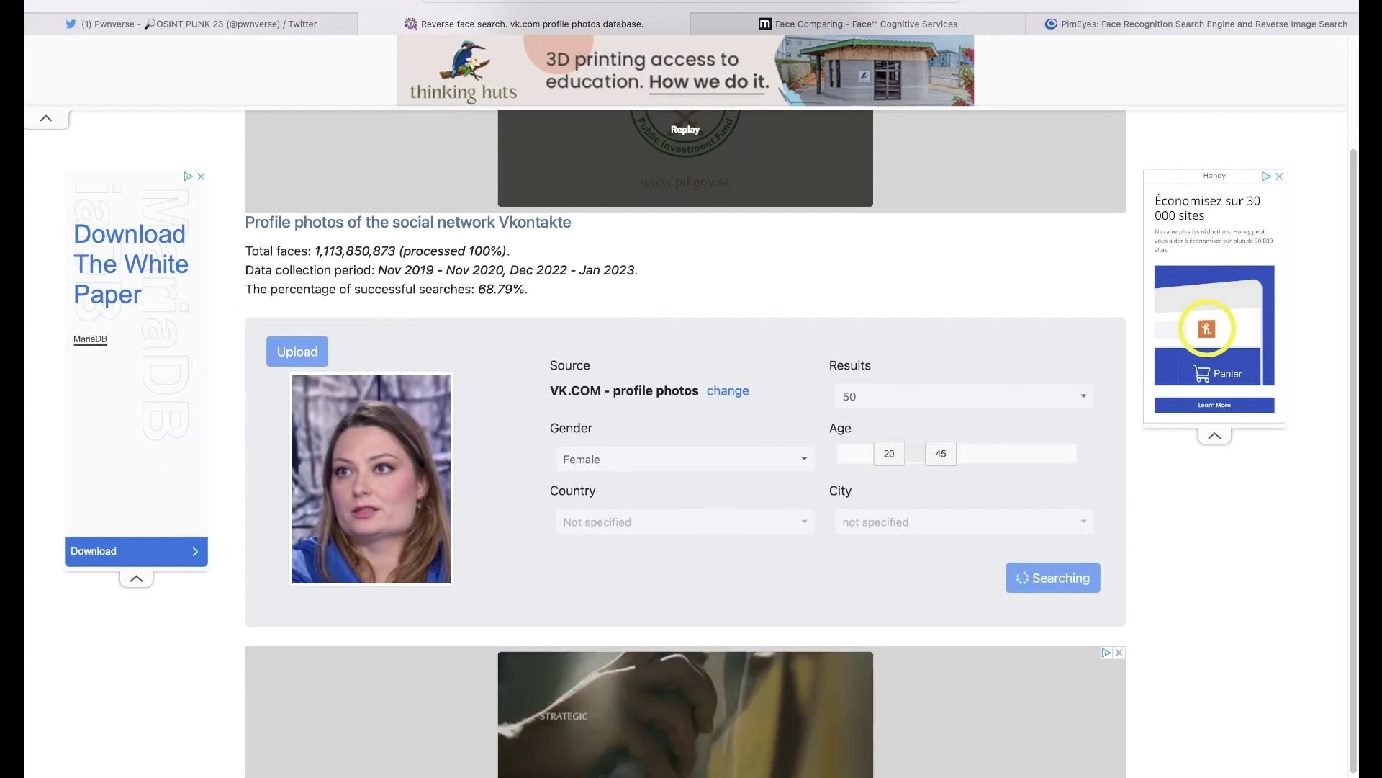
scroll(684, 432, down, 3)
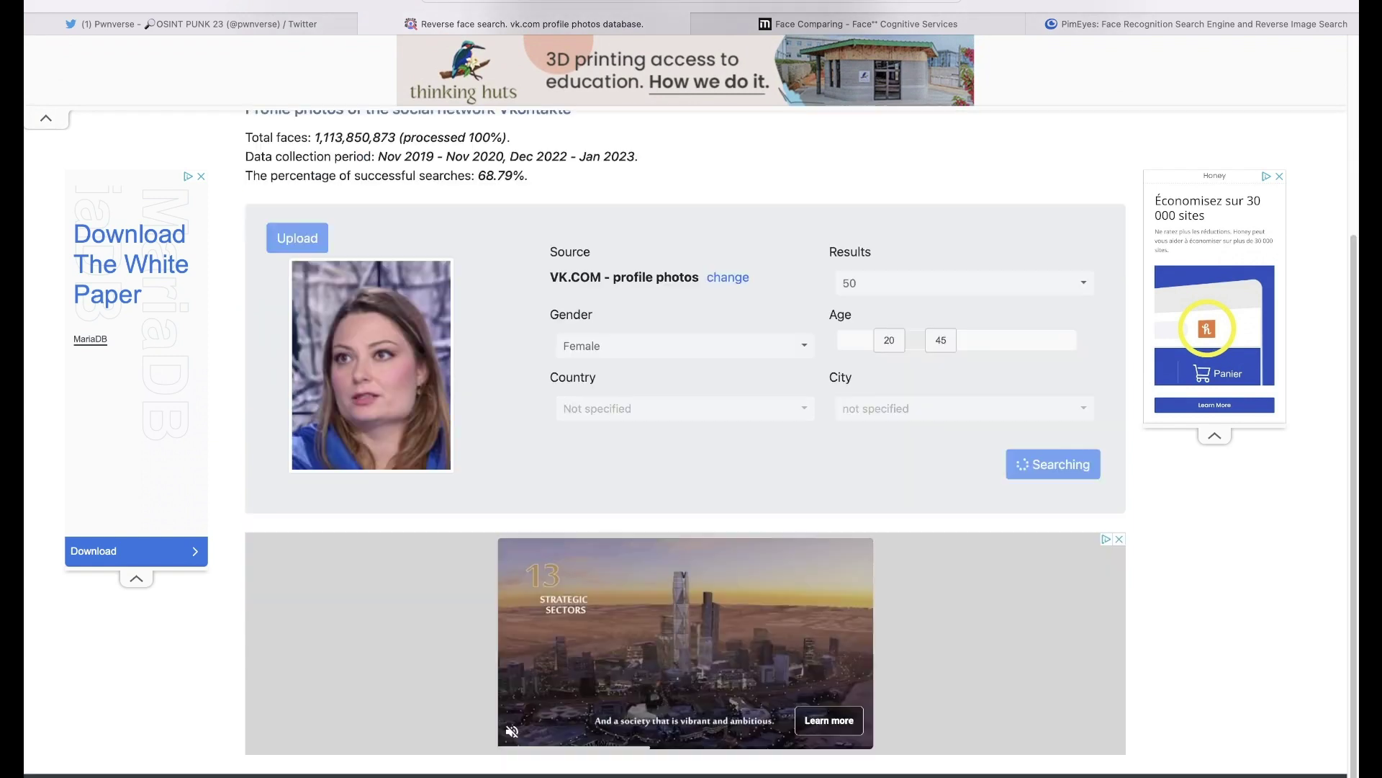
scroll(684, 432, down, 1)
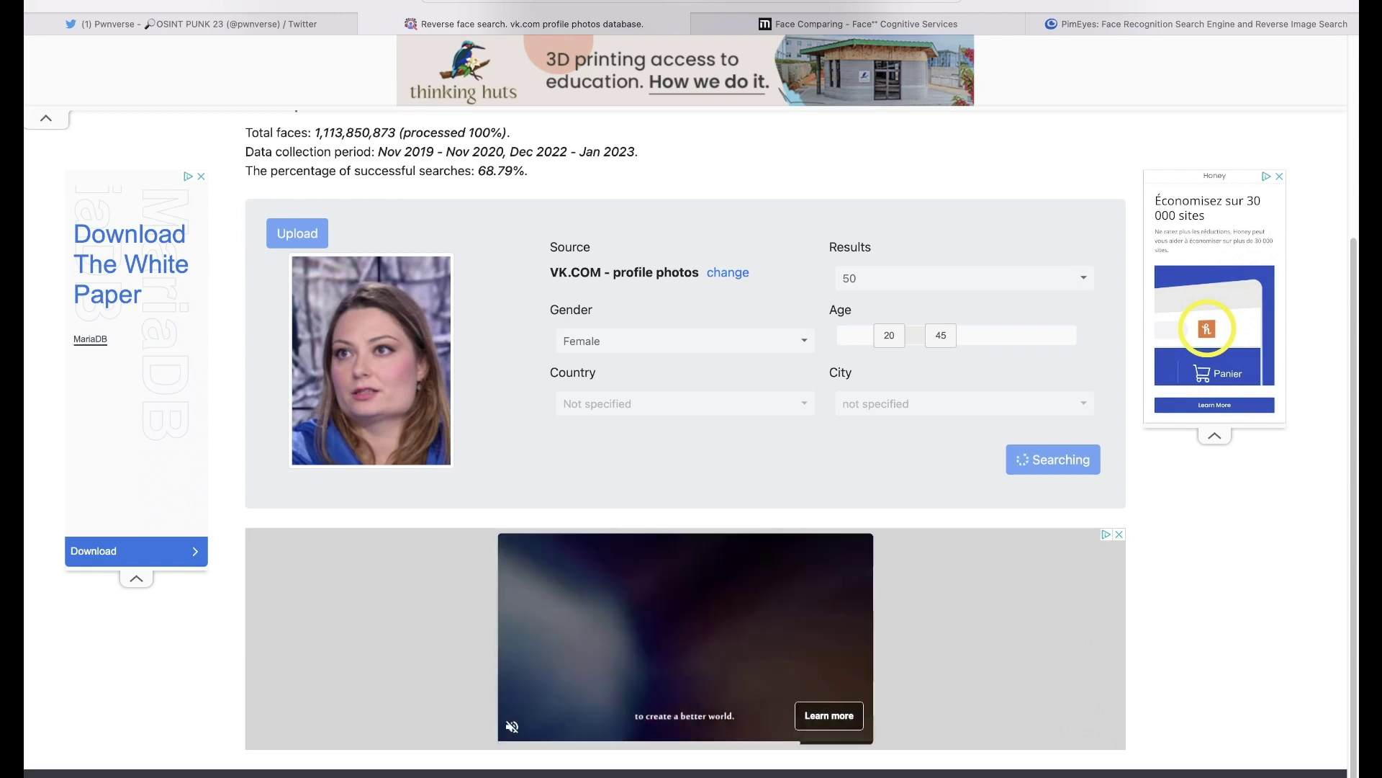
scroll(684, 432, up, 5)
scroll(684, 432, down, 3)
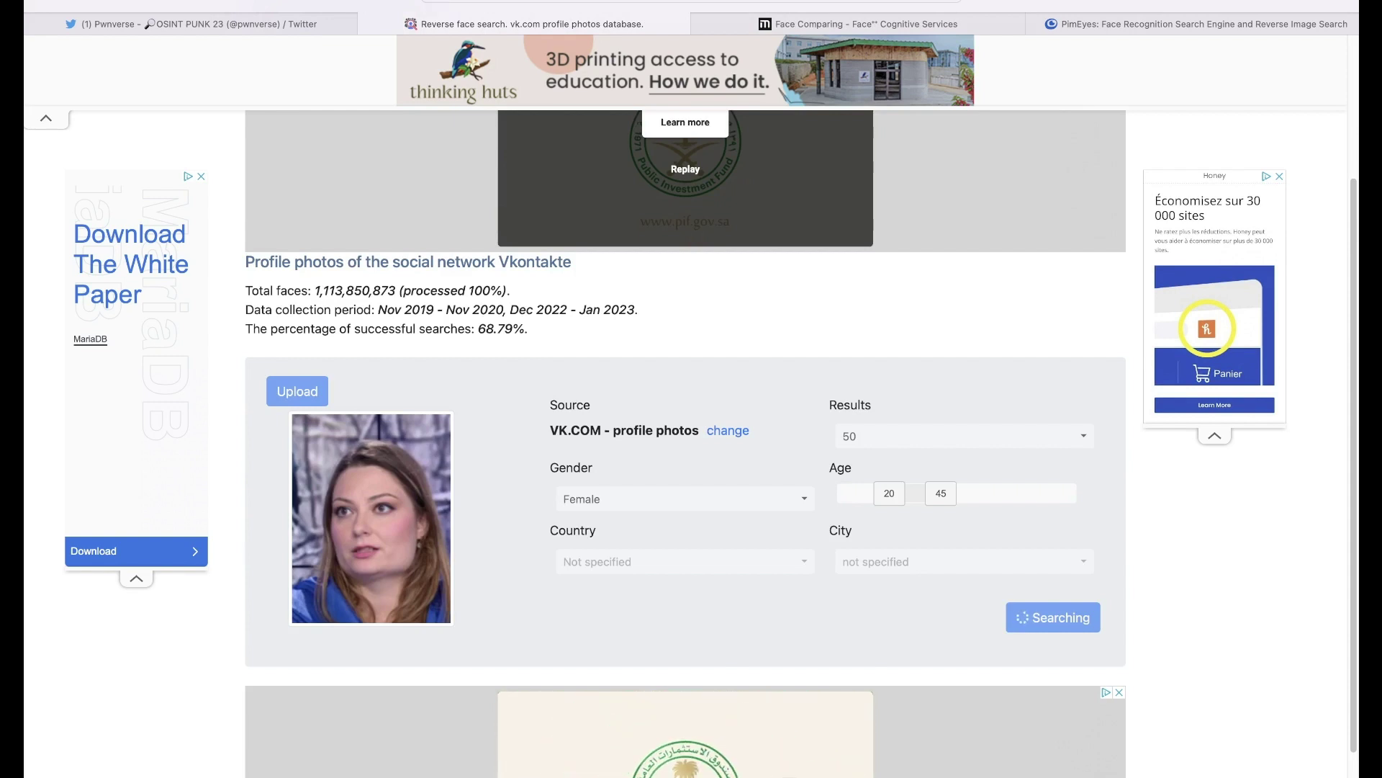
scroll(685, 432, down, 2)
scroll(685, 432, up, 4)
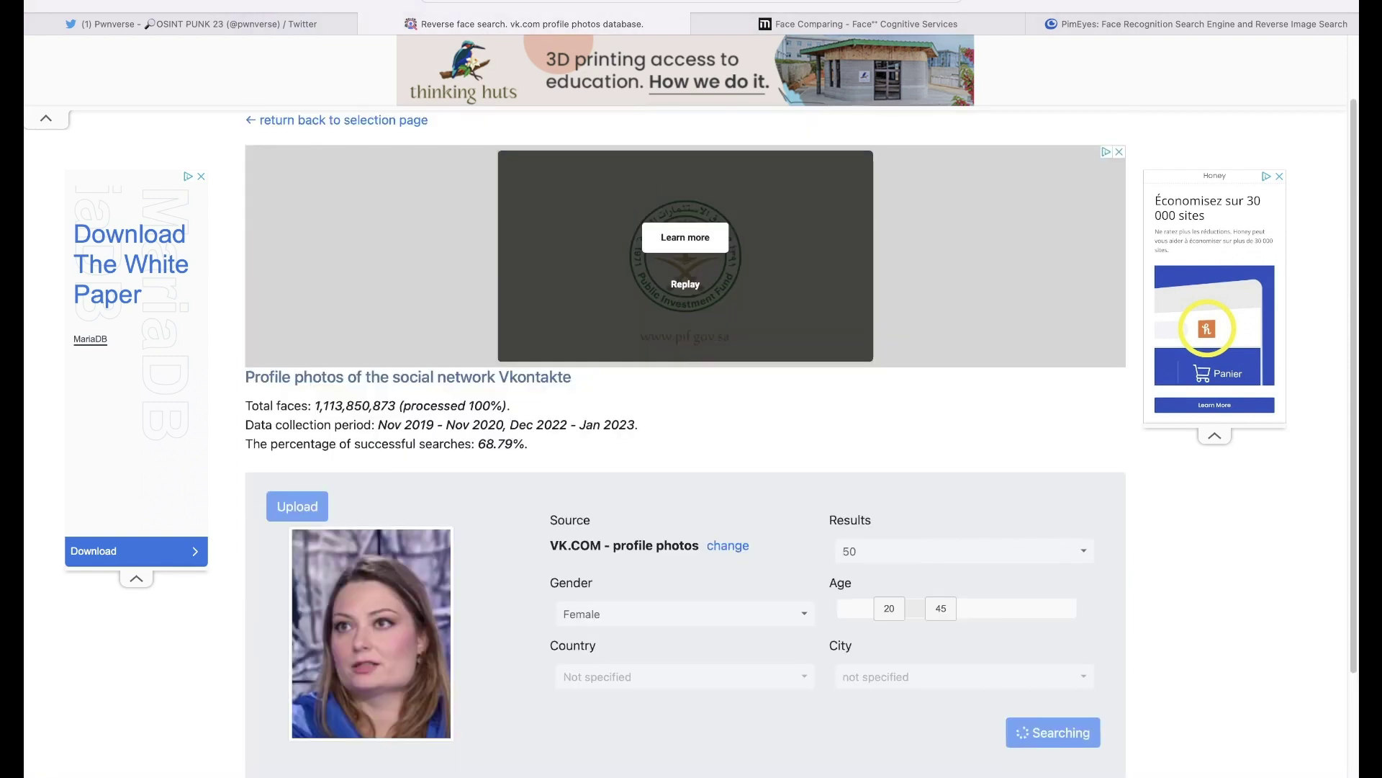
scroll(684, 432, down, 2)
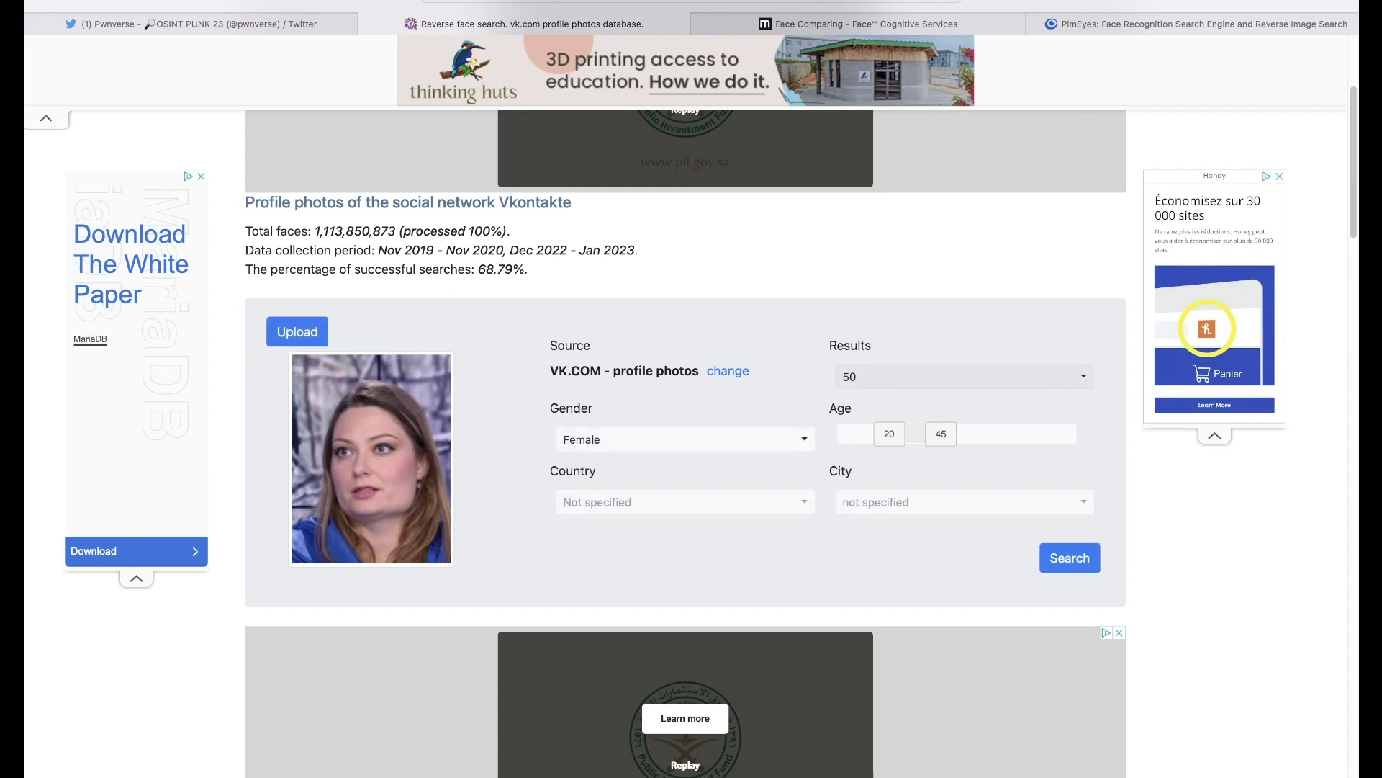
Look through the full list of Identical matches from the Vkontakte search and compare the faces with the uploaded portrait.
scroll(685, 432, down, 3)
scroll(684, 432, down, 1)
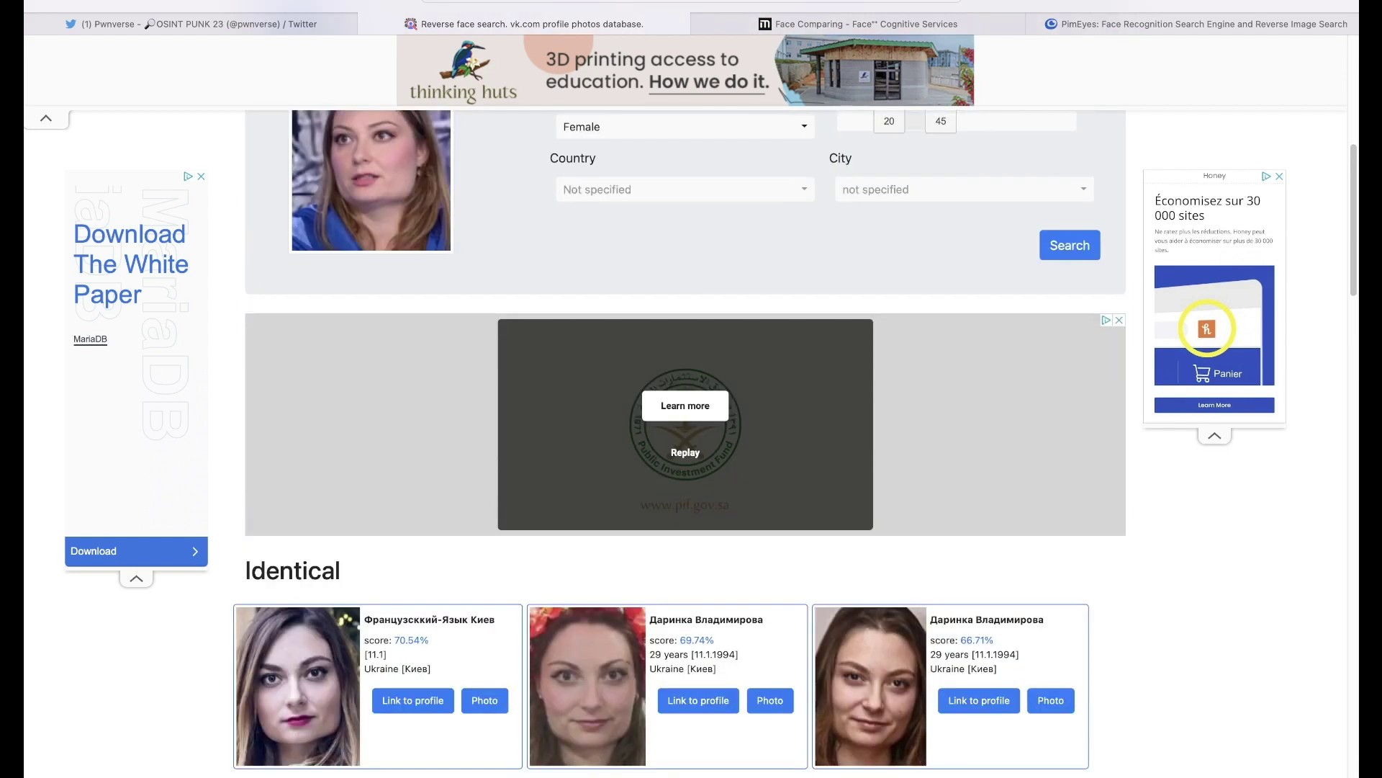
scroll(695, 461, down, 10)
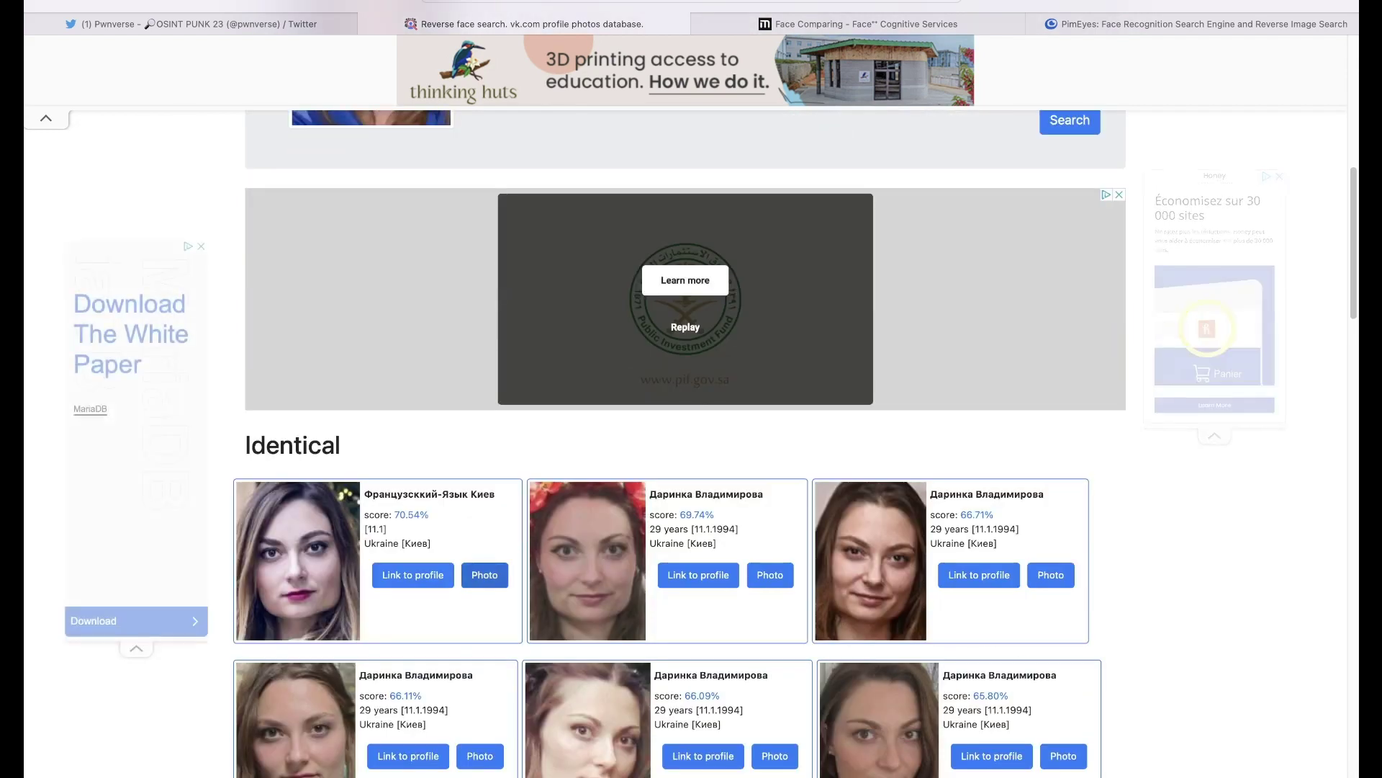
scroll(695, 461, down, 15)
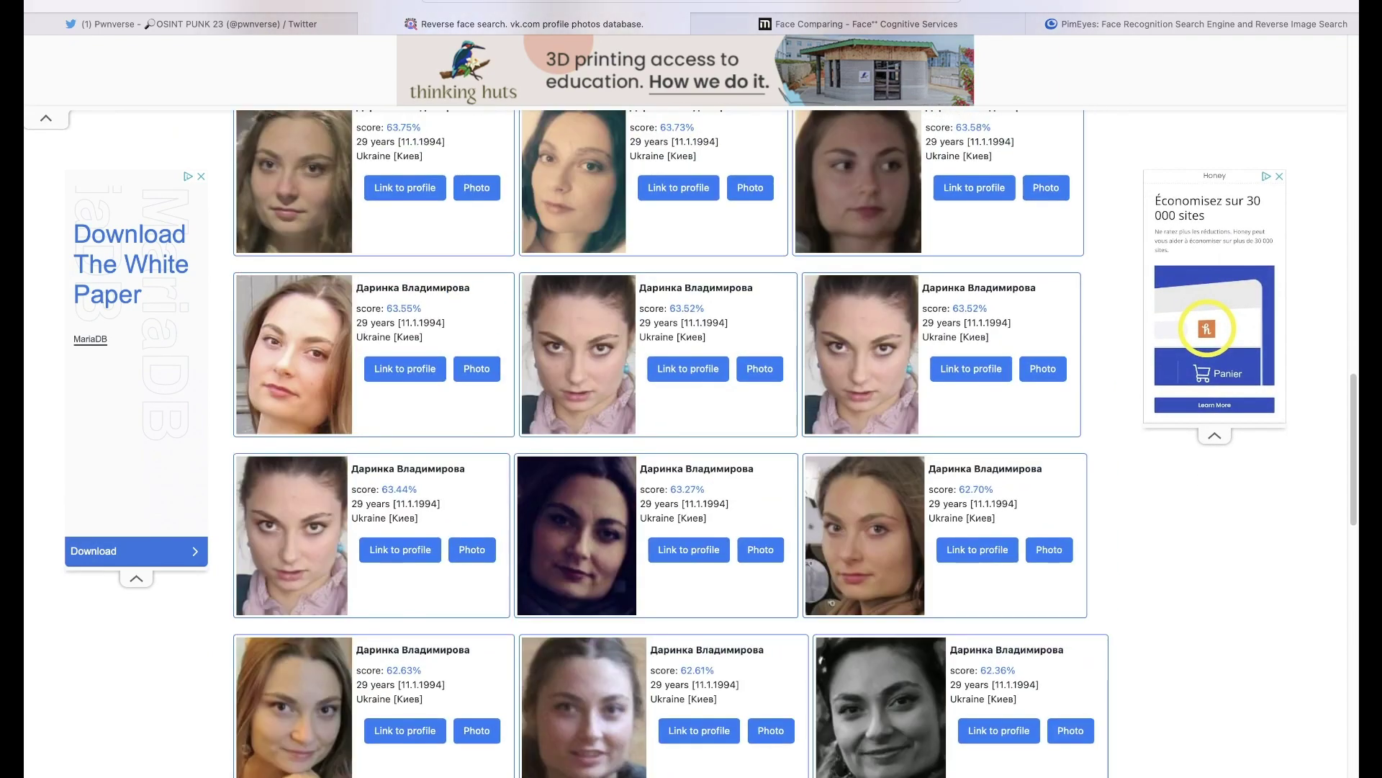
scroll(695, 461, down, 8)
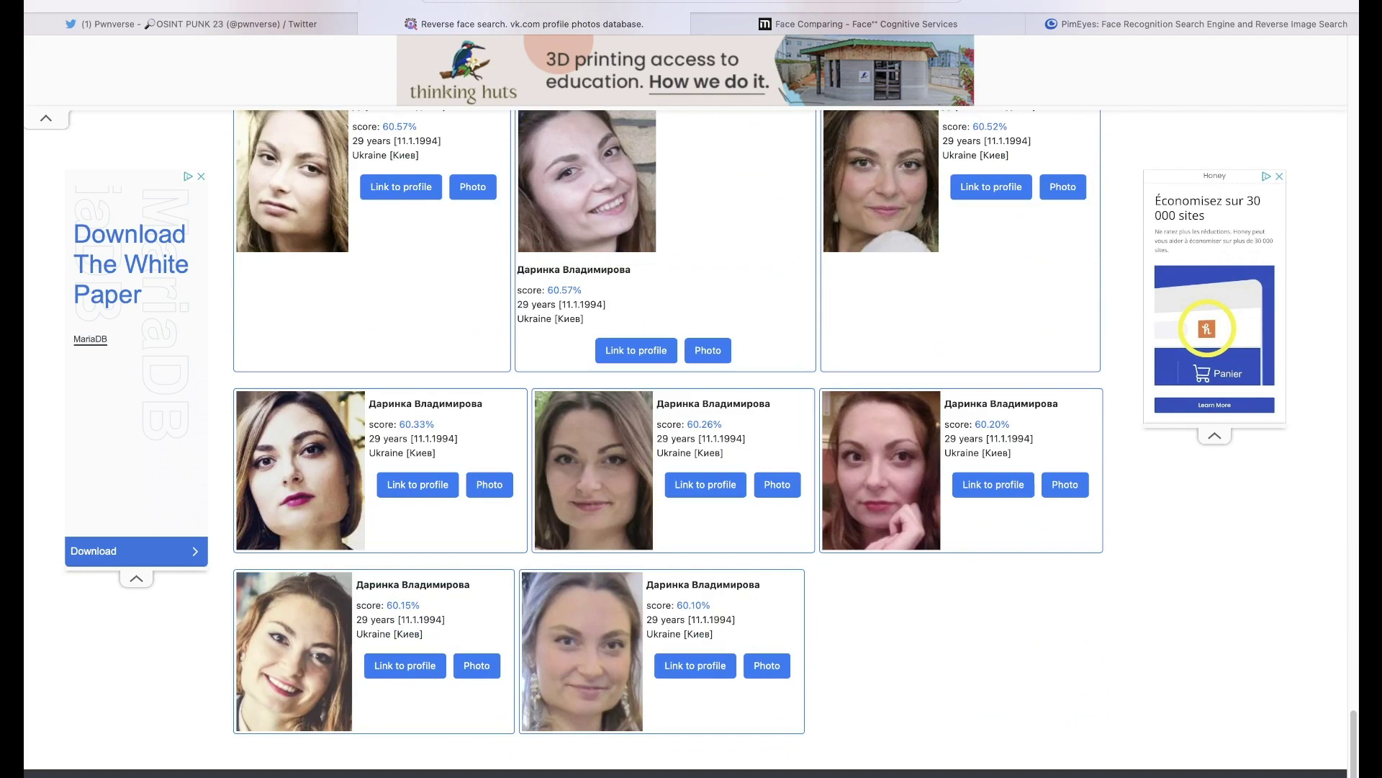
scroll(680, 443, up, 20)
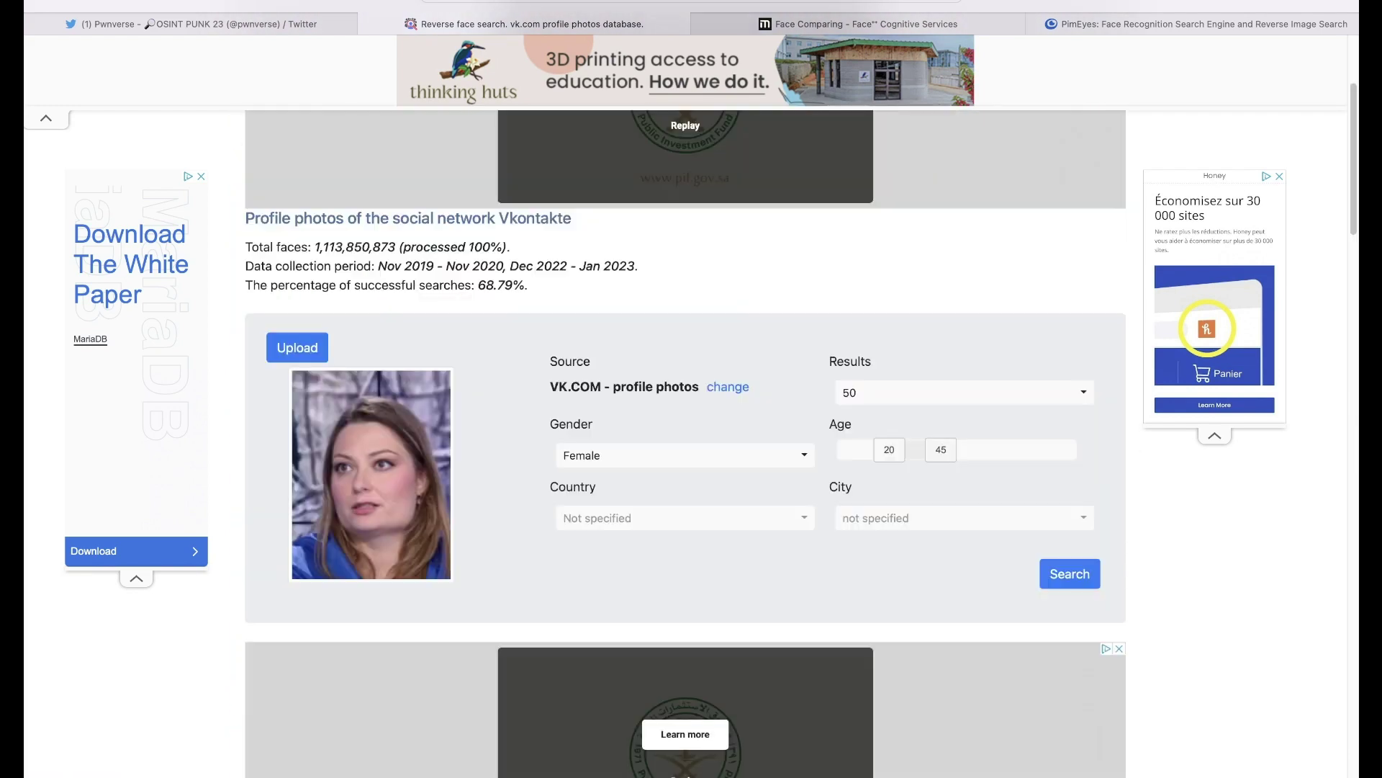
scroll(681, 444, down, 10)
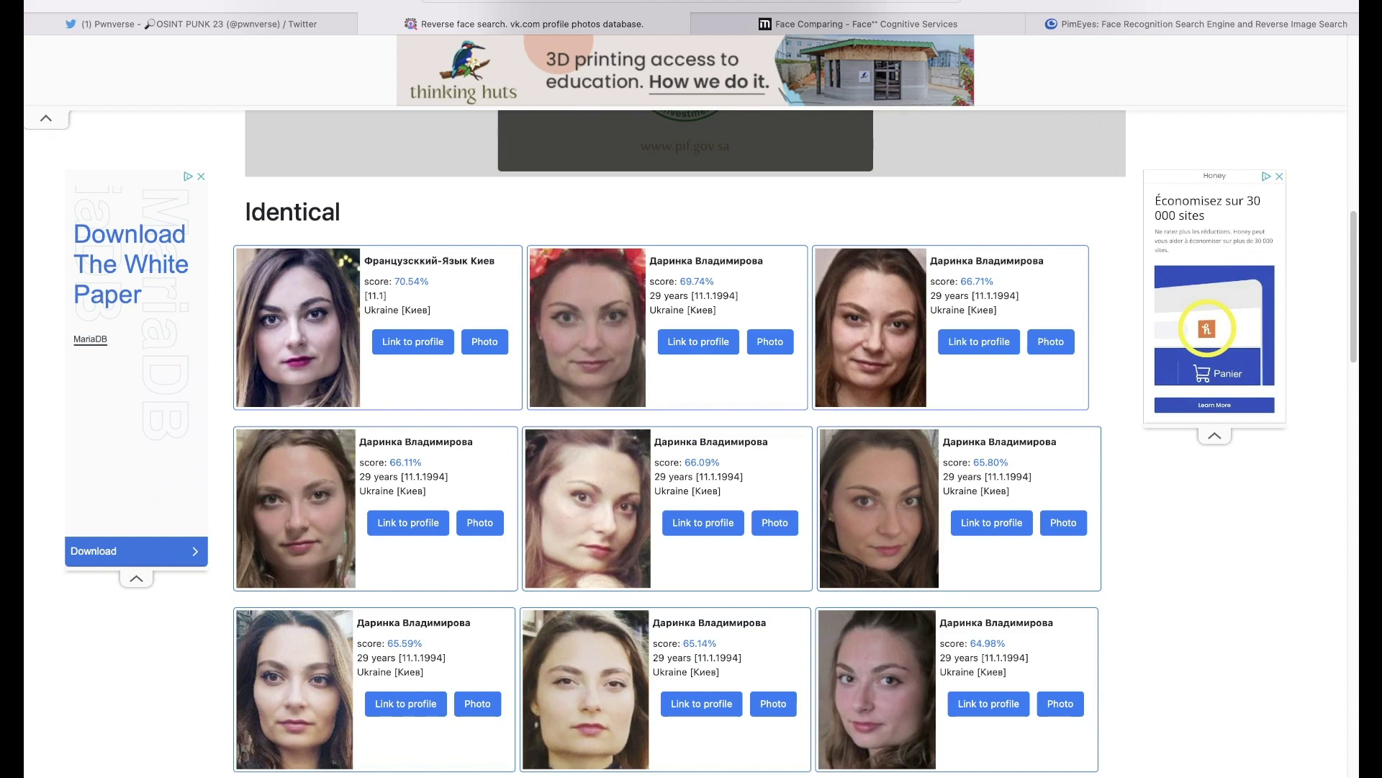
Open the Vkontakte profile of the first Identical match, view its personal details and return to the search results.
drag(436, 261, 497, 261)
click(496, 261)
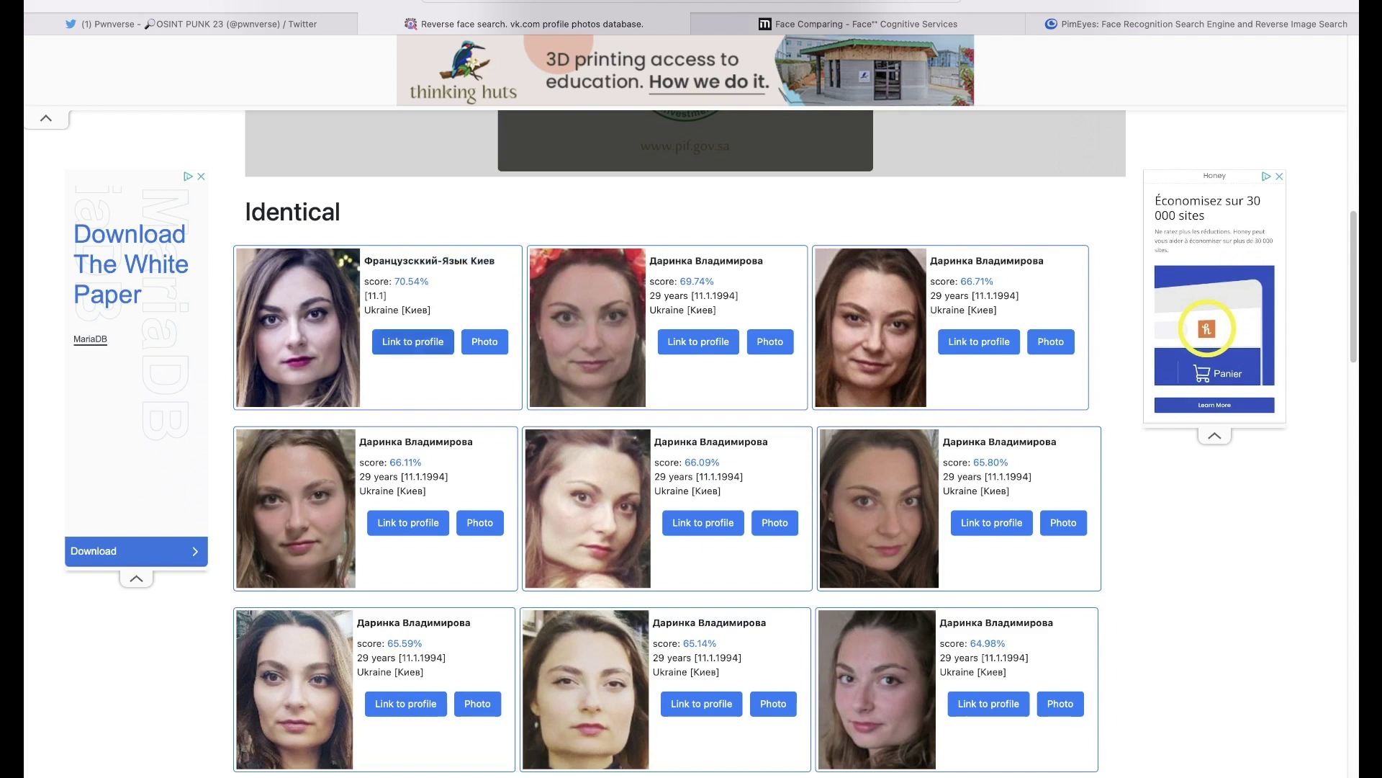
click(443, 341)
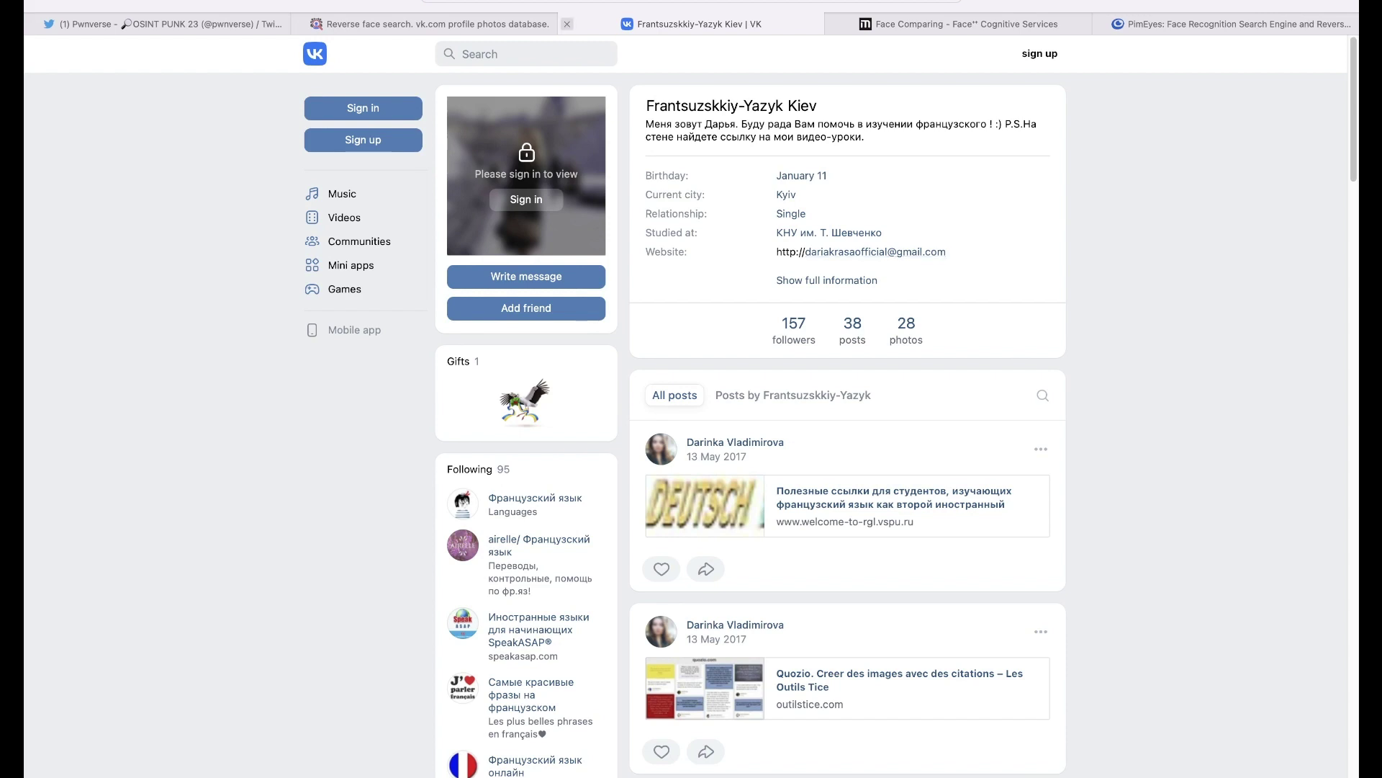
click(432, 23)
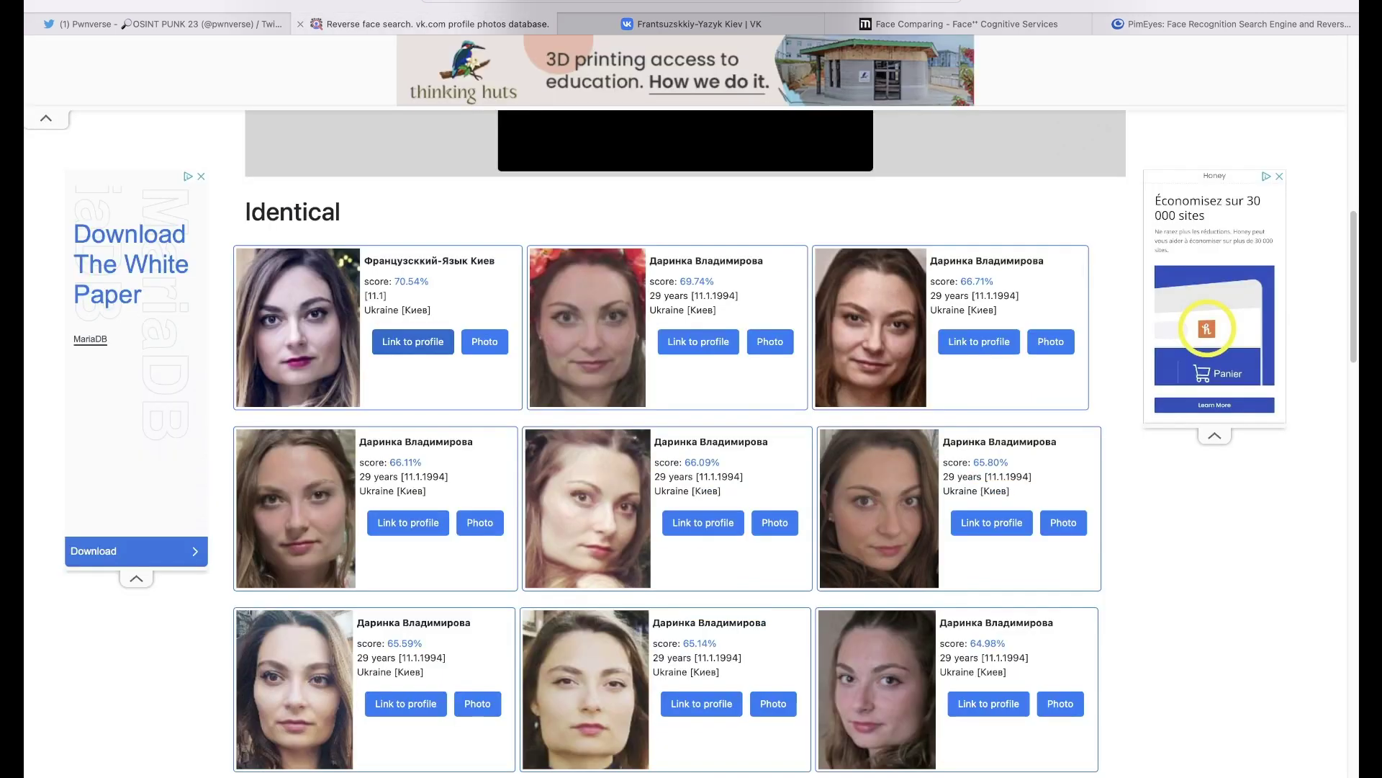
Open the Vkontakte profile of the second Identical match, look through its posts, and close both opened profiles.
click(698, 342)
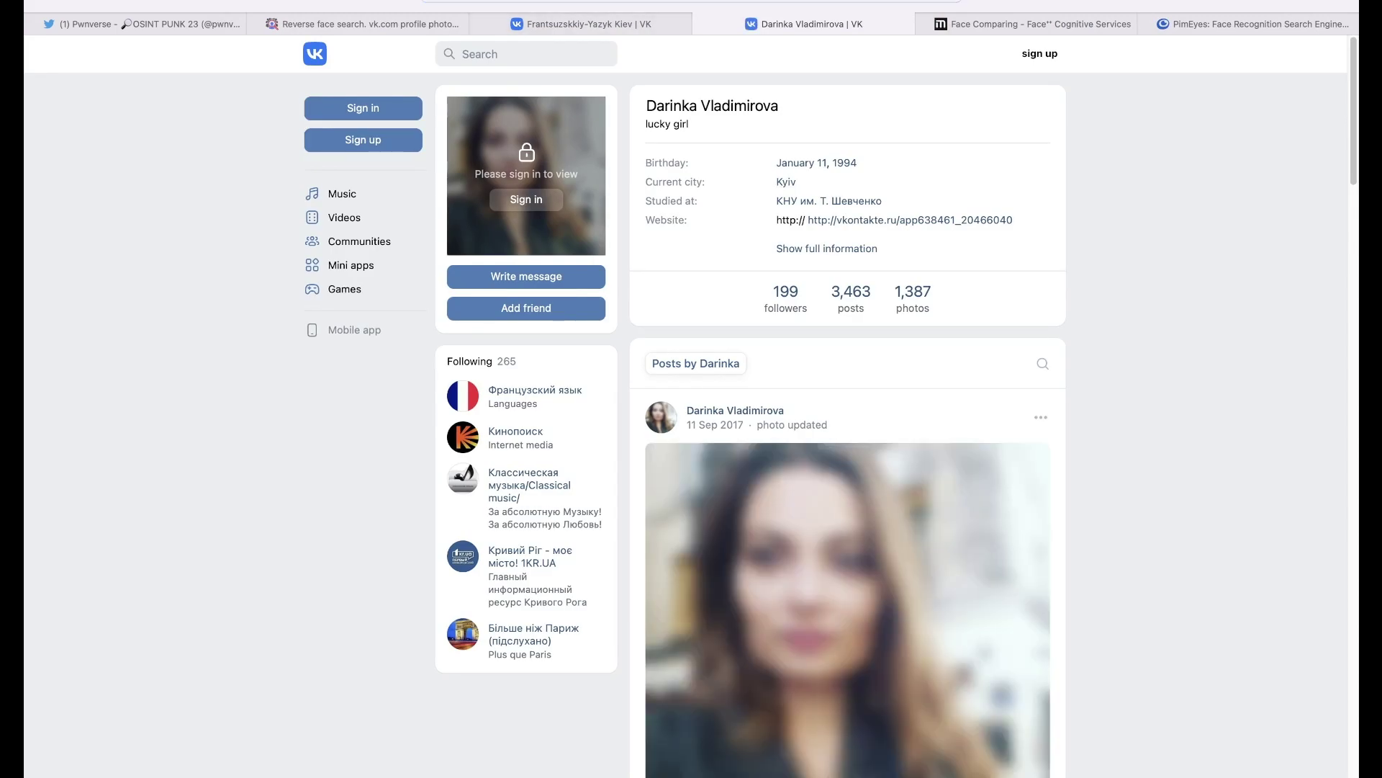
scroll(848, 432, down, 20)
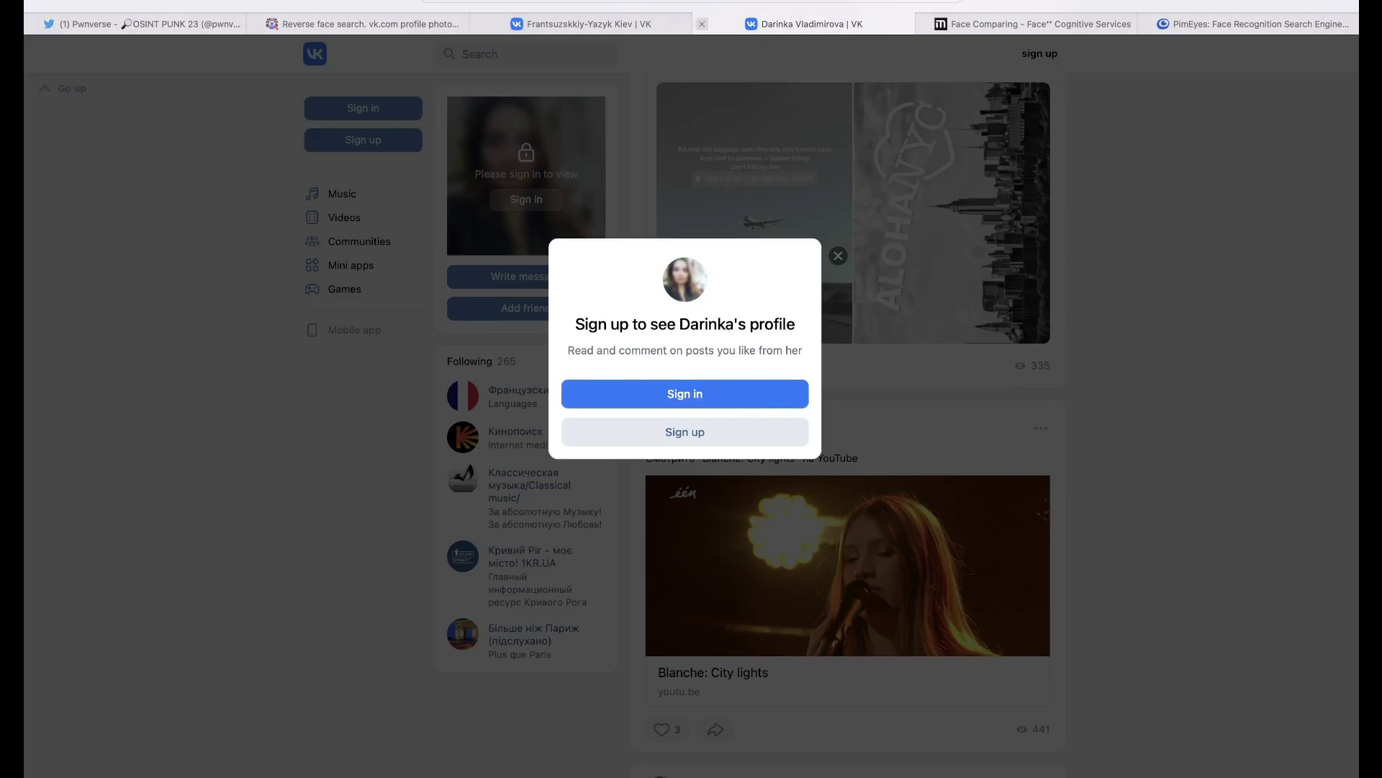
click(702, 23)
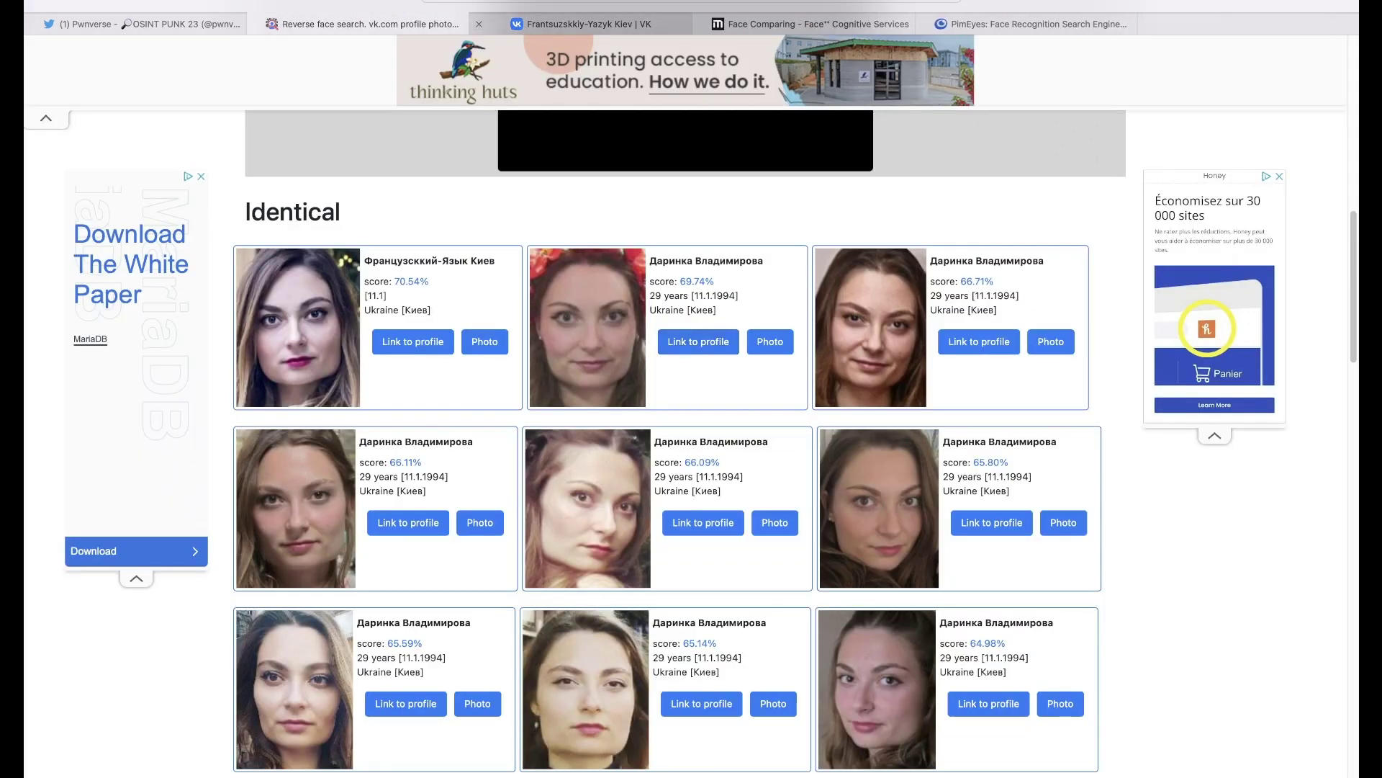
click(497, 24)
click(478, 24)
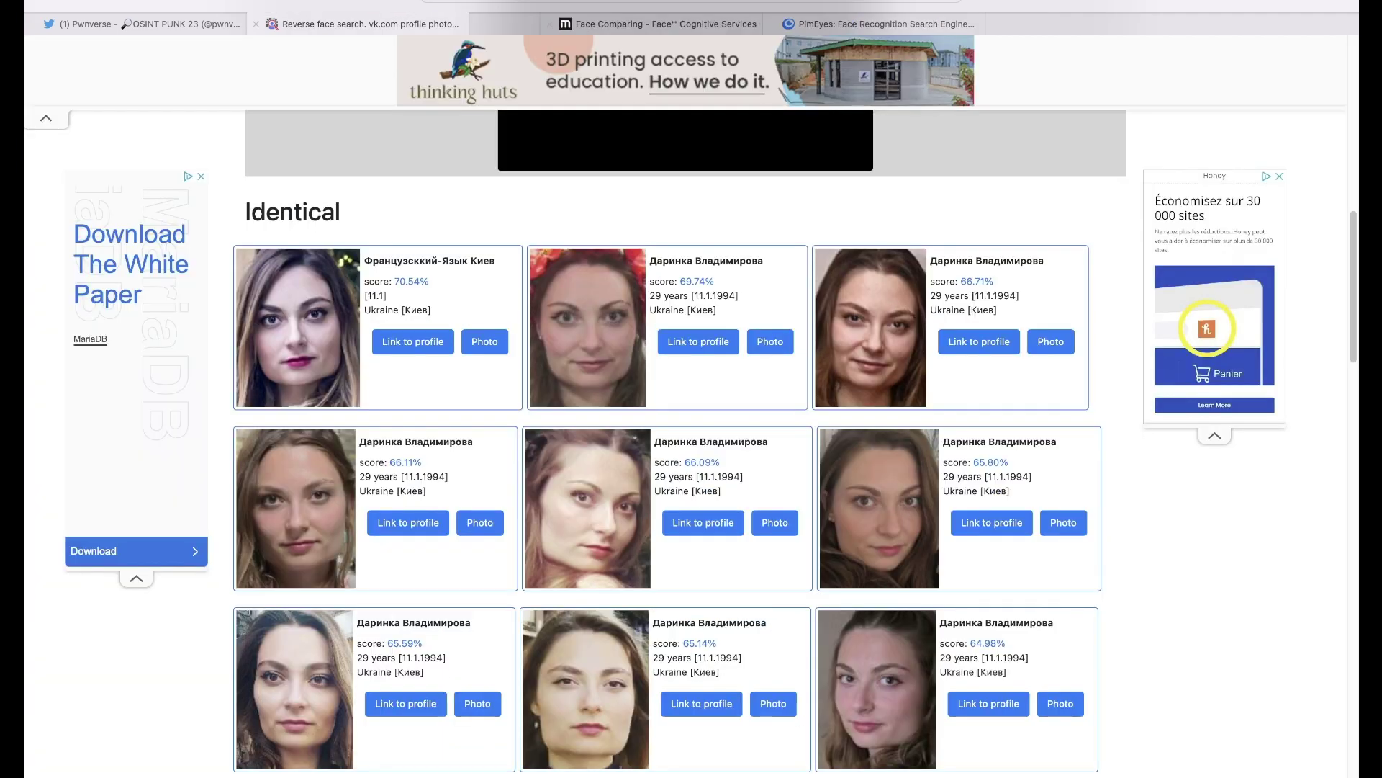
Compare the search portrait and filters with the Identical matches, going through their photos and scores down to the last entry.
scroll(684, 432, up, 5)
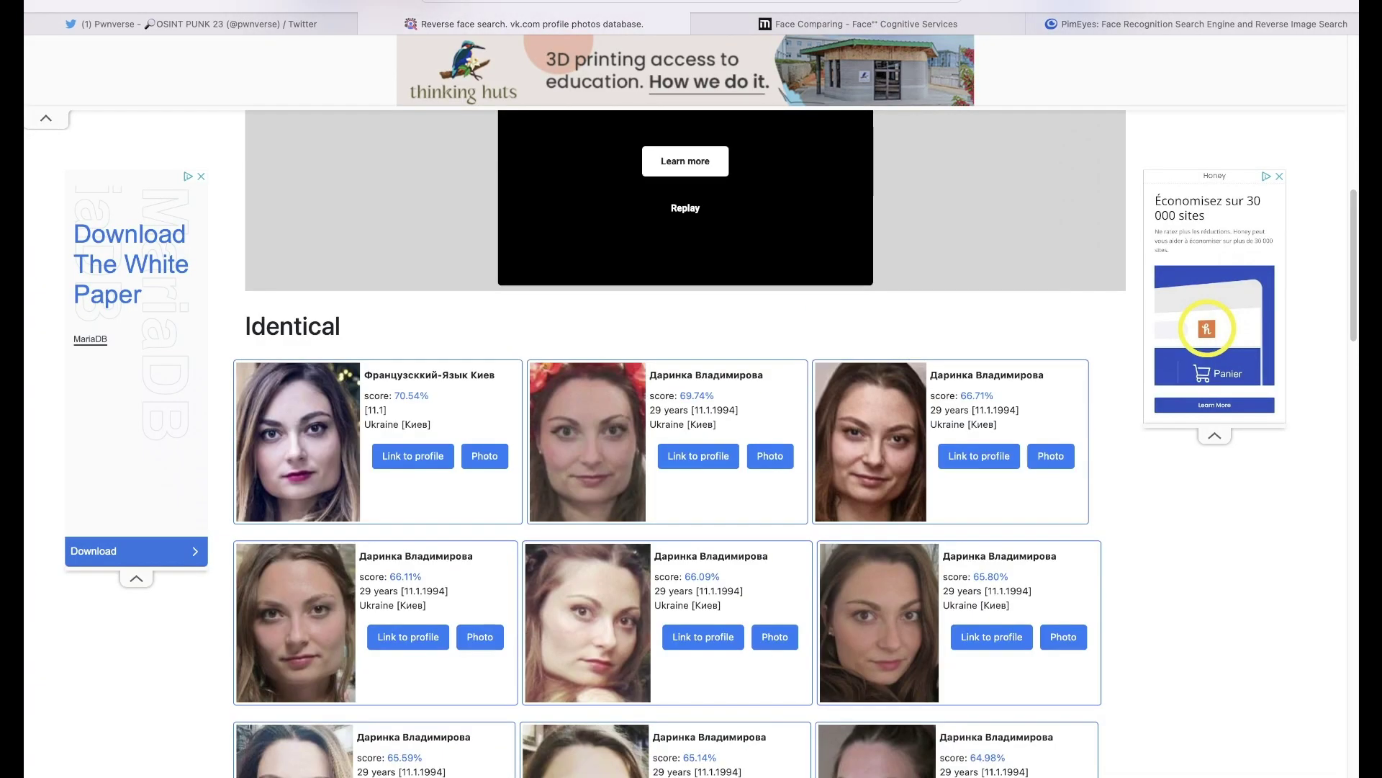
scroll(684, 432, up, 3)
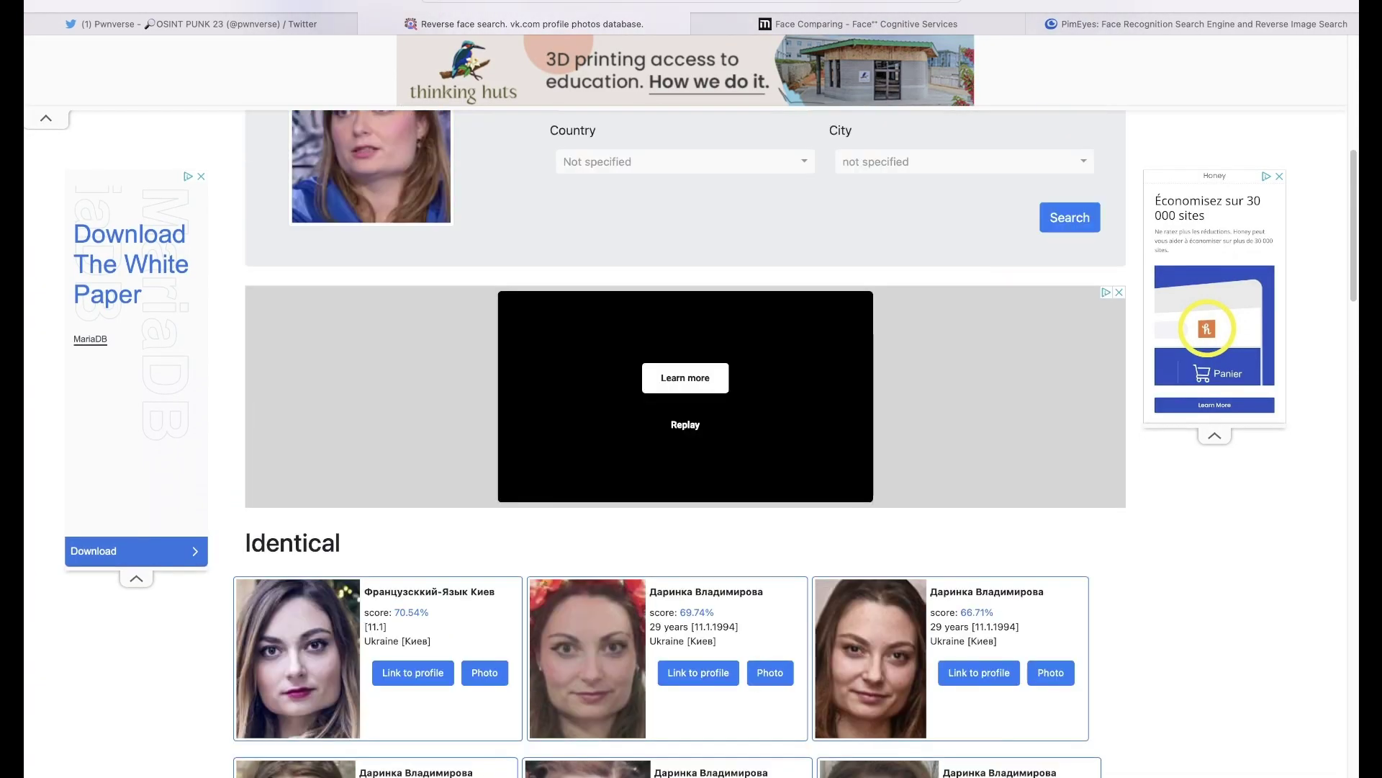
scroll(684, 432, up, 4)
scroll(684, 432, down, 10)
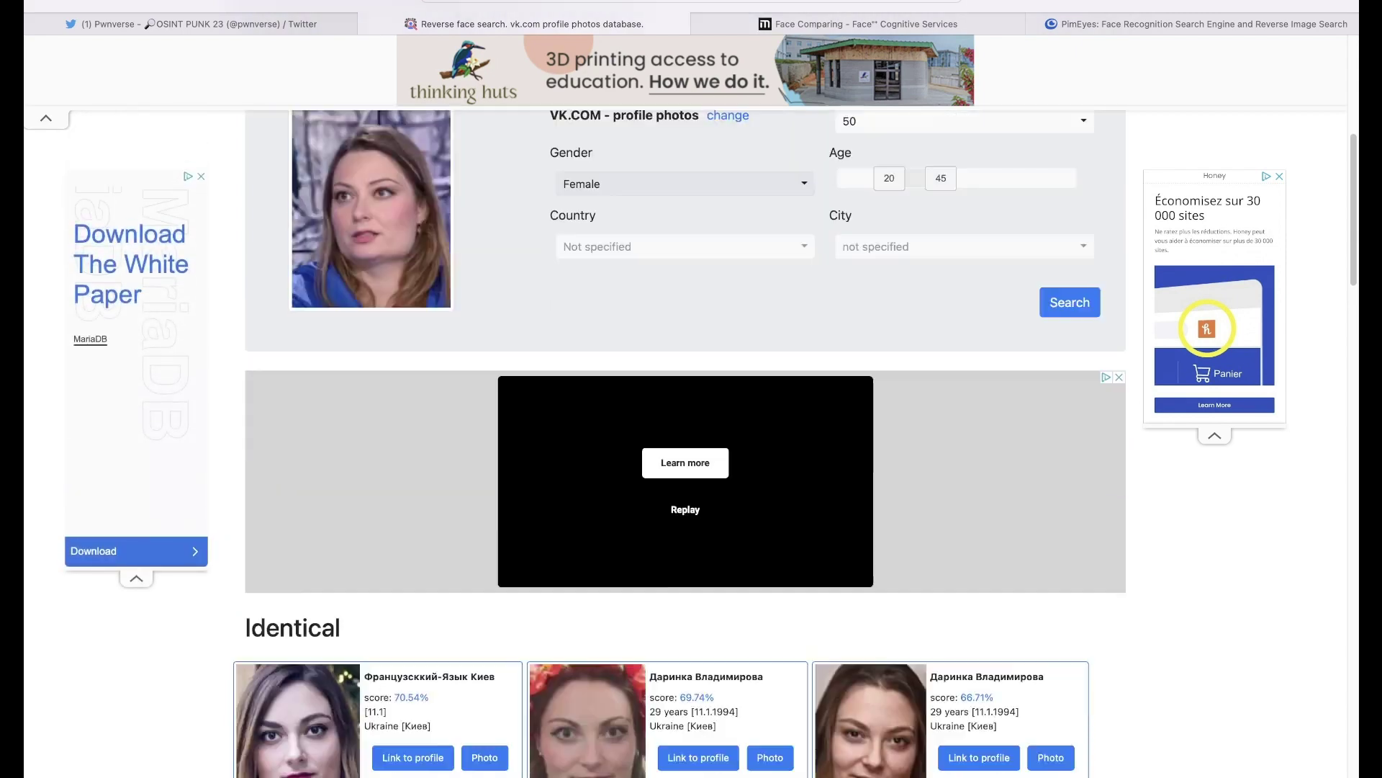
scroll(684, 432, down, 2)
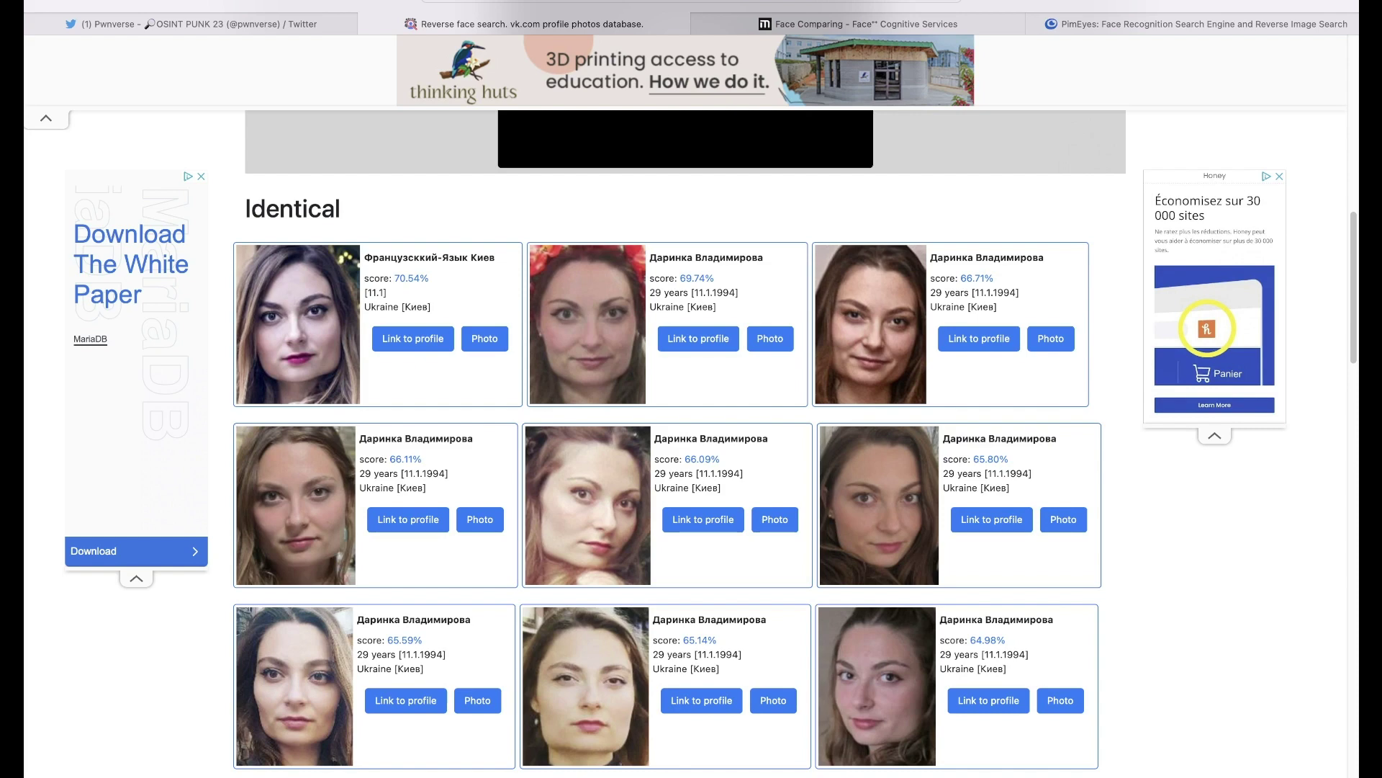
scroll(670, 432, down, 1)
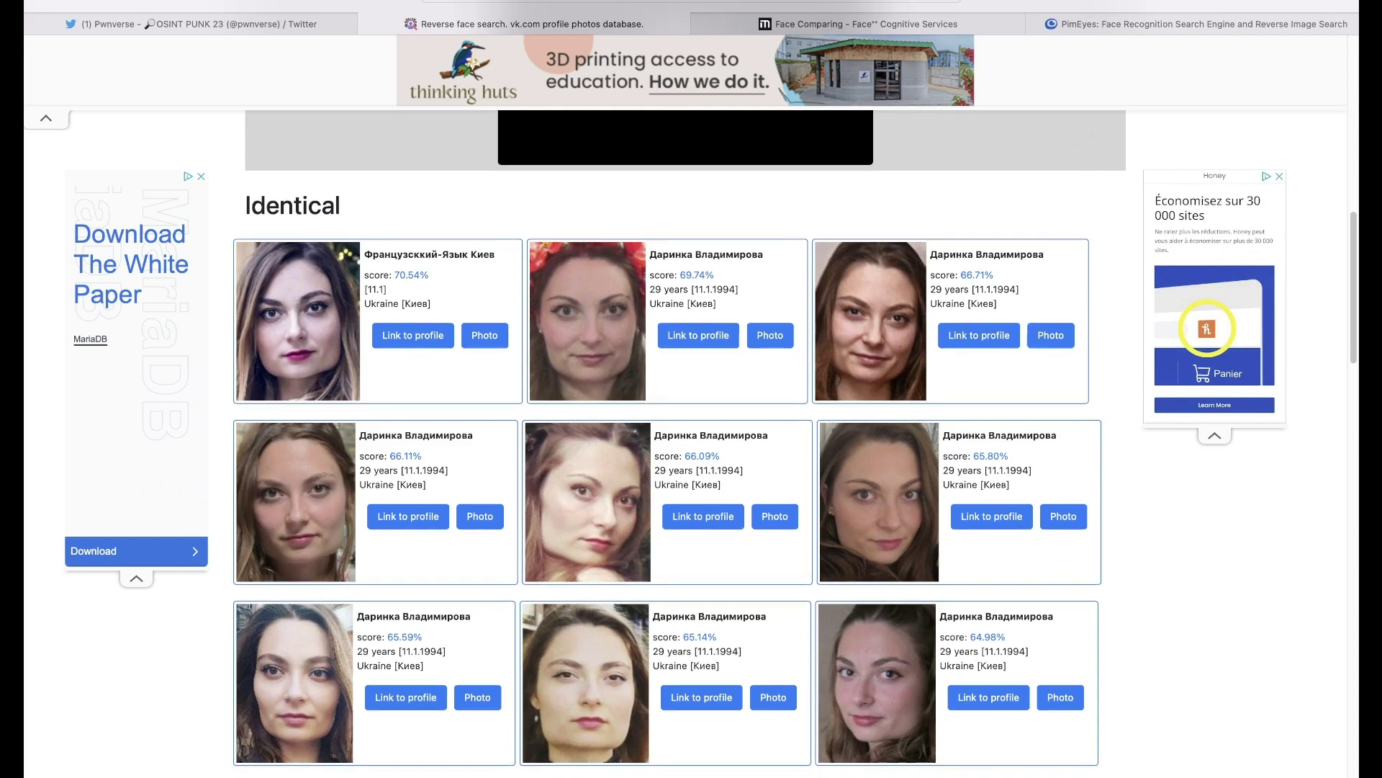
scroll(668, 444, down, 5)
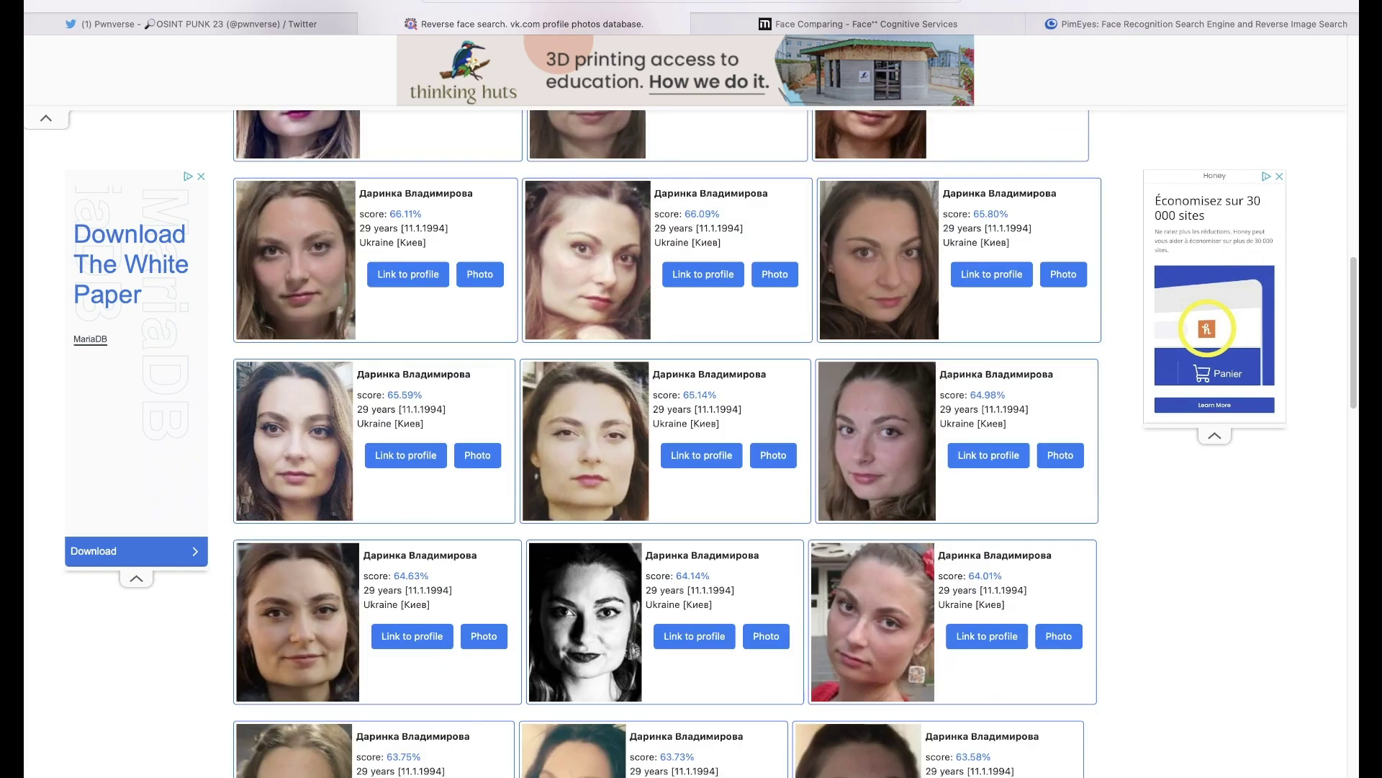
scroll(668, 444, down, 1)
scroll(668, 443, down, 8)
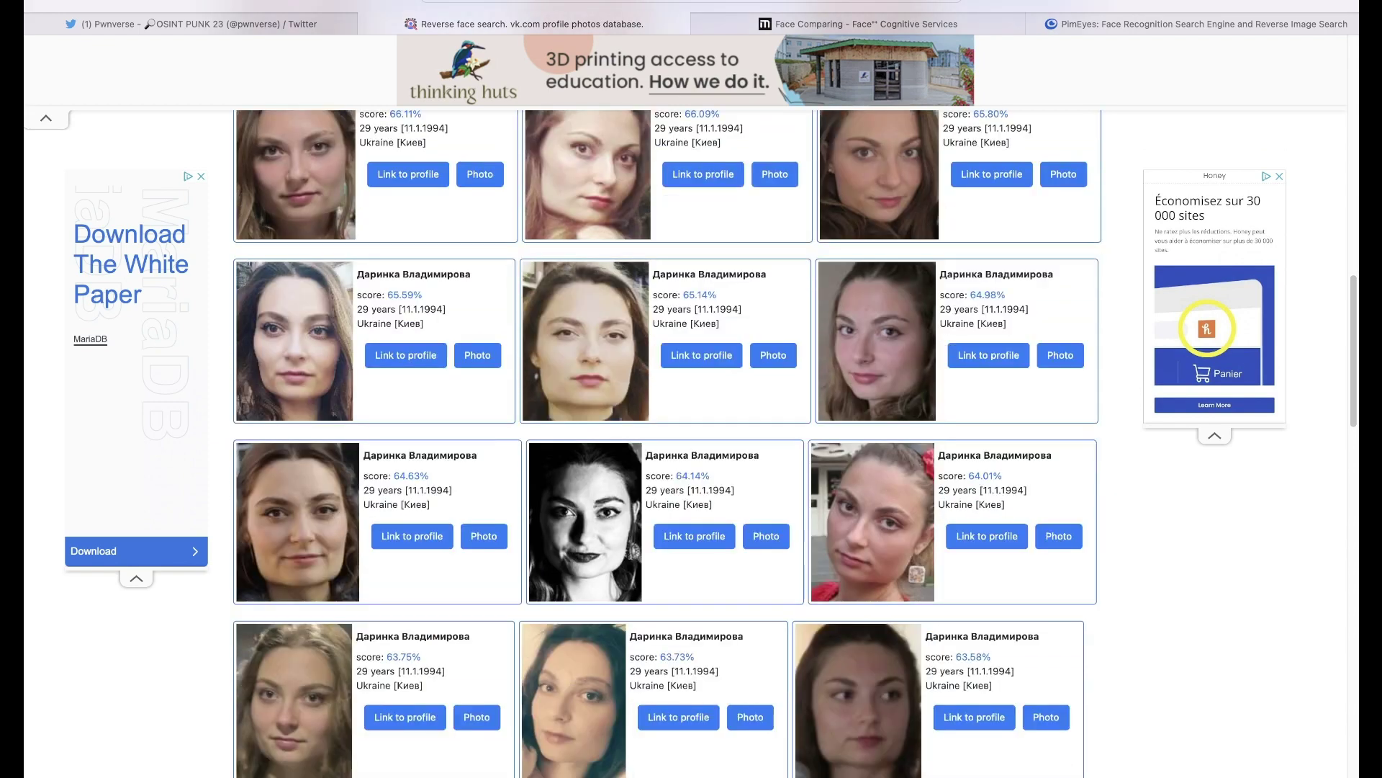
scroll(668, 444, down, 15)
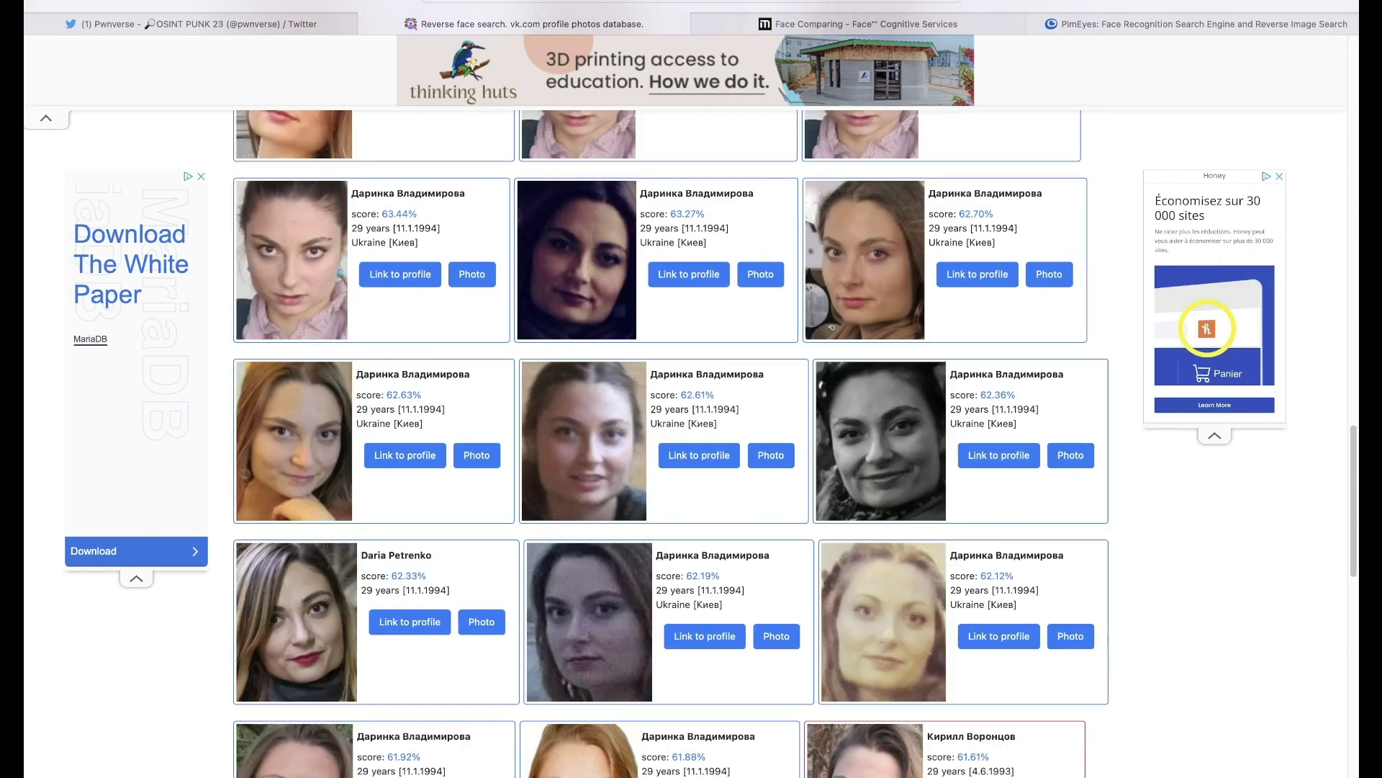
scroll(668, 444, down, 20)
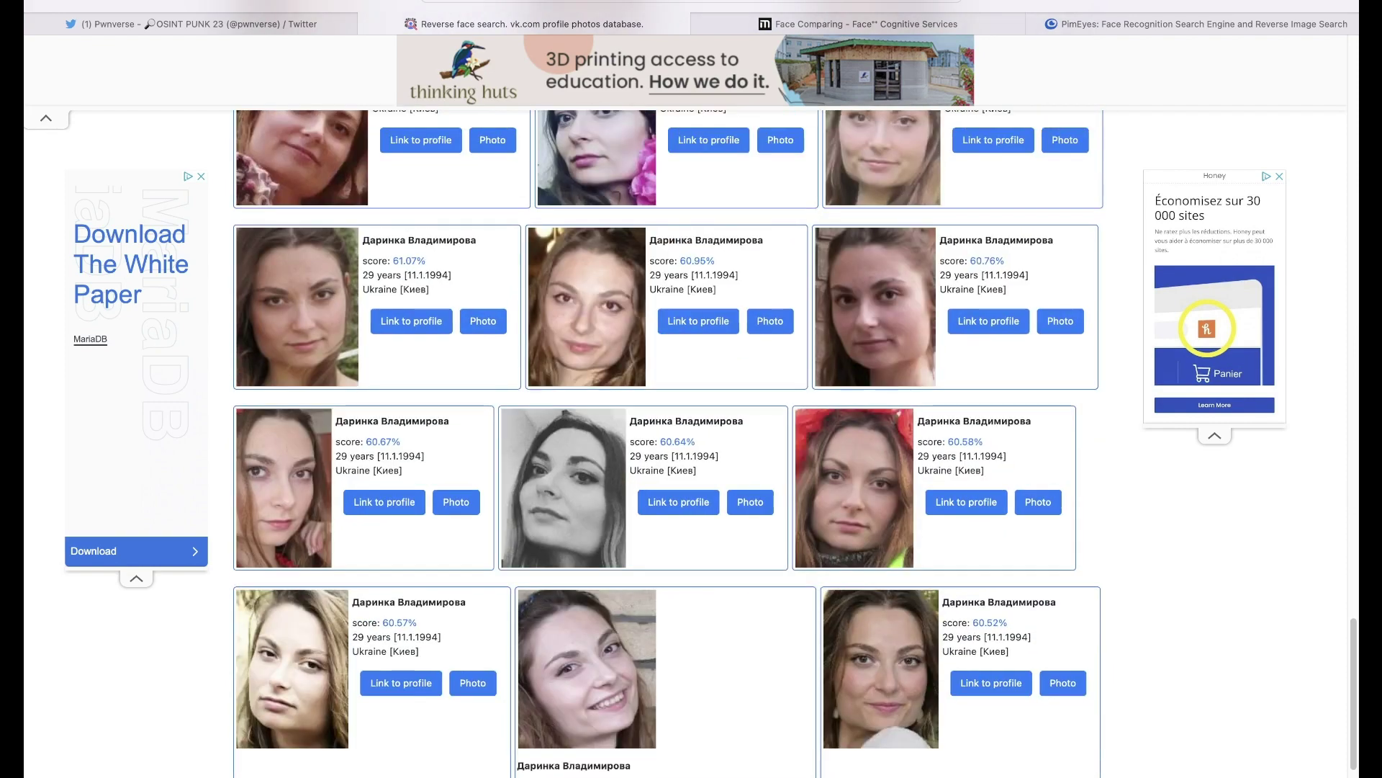
scroll(668, 443, down, 2)
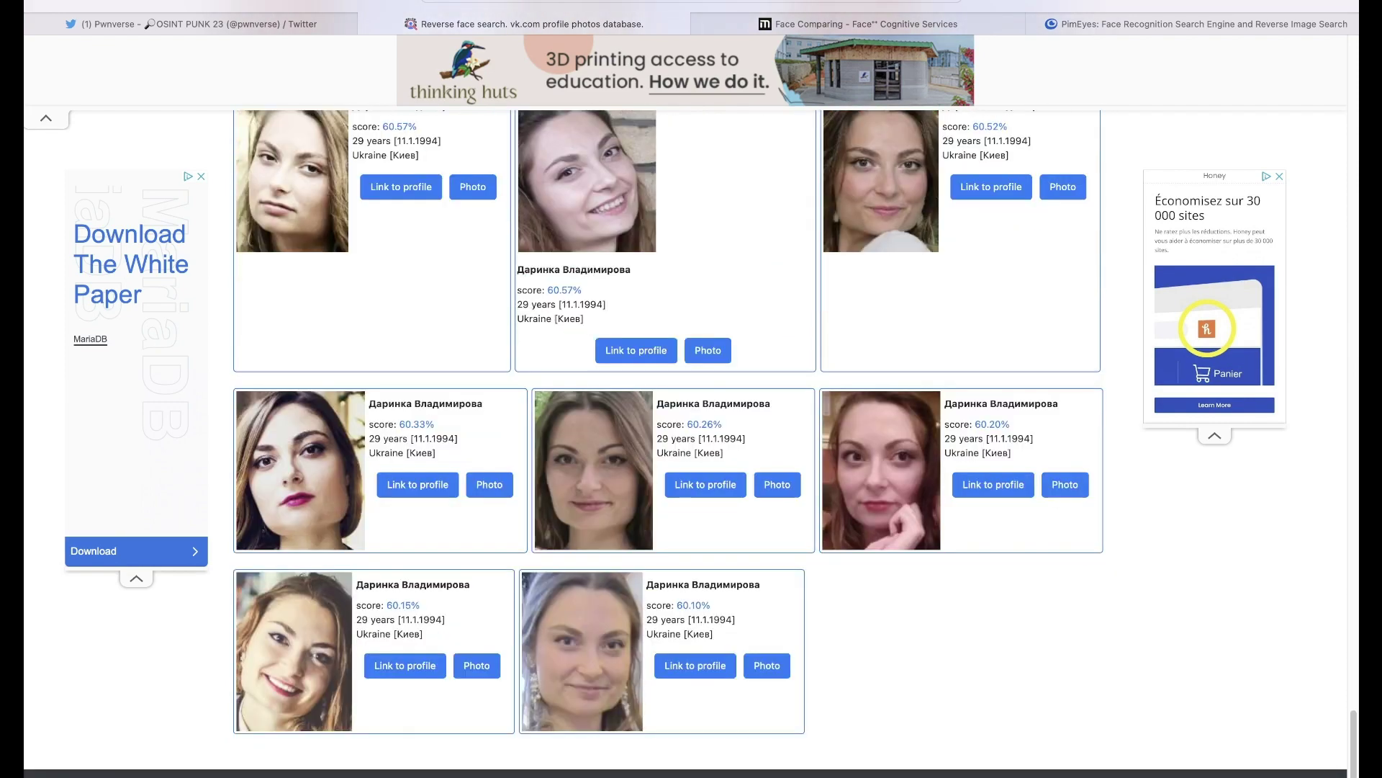
Recheck the Identical matches from the lowest scores upward for entries under other account names, birth details or locations.
scroll(668, 444, up, 2)
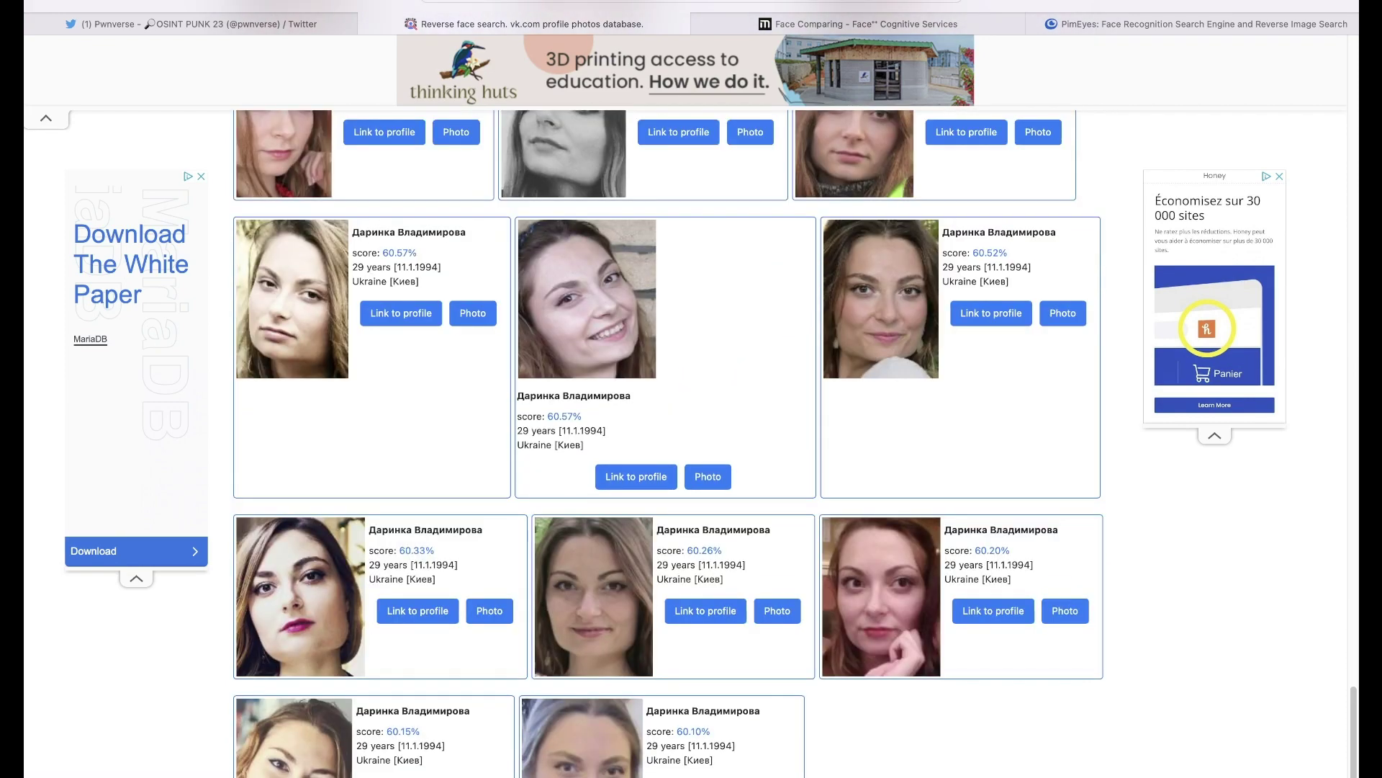
scroll(668, 444, up, 6)
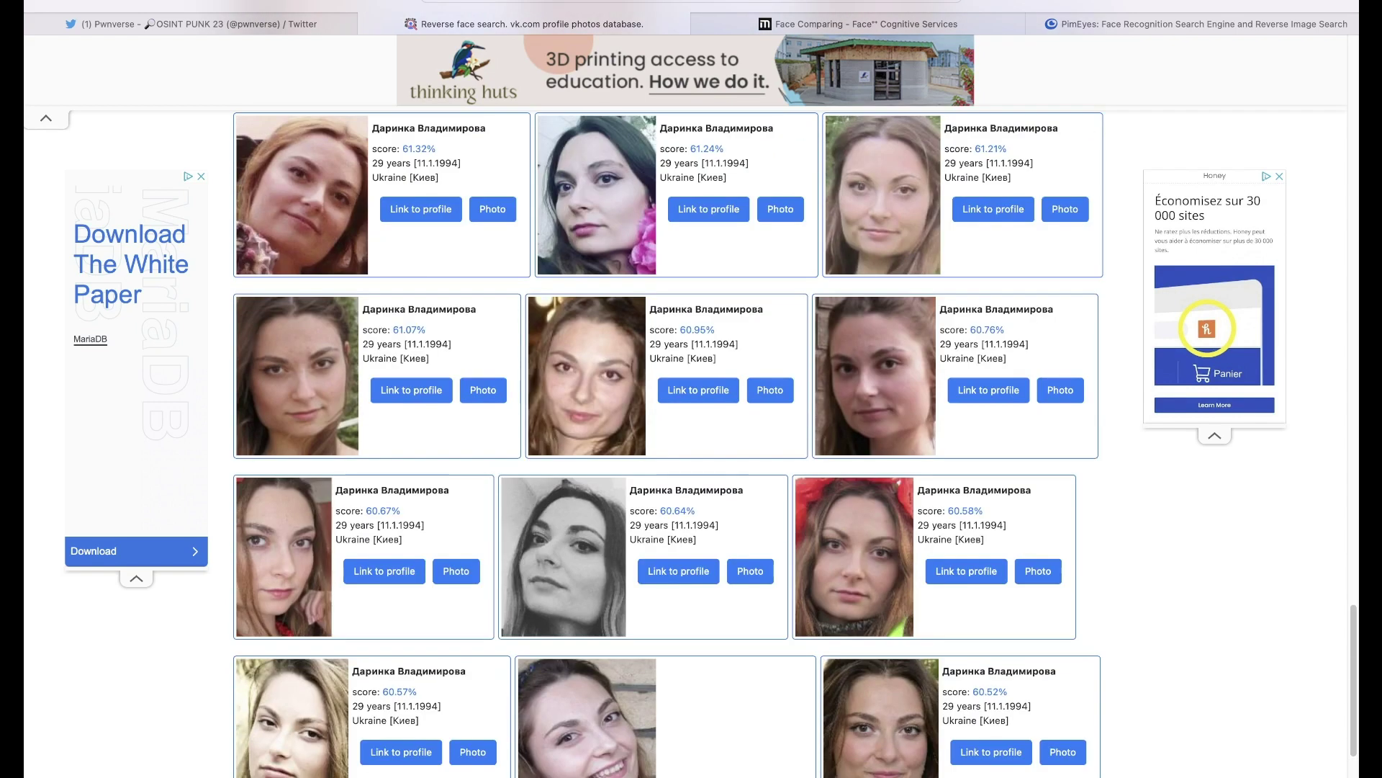
scroll(668, 443, up, 1)
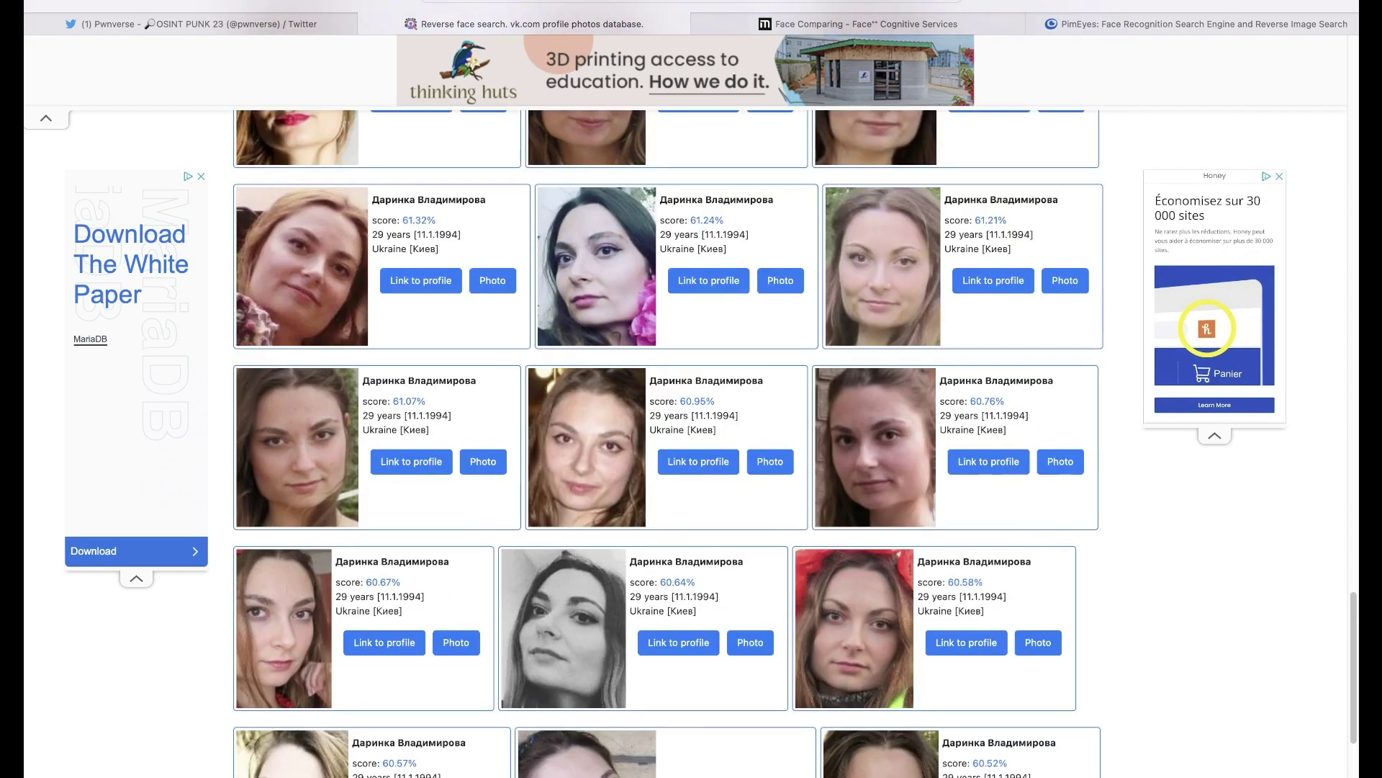
scroll(669, 444, up, 3)
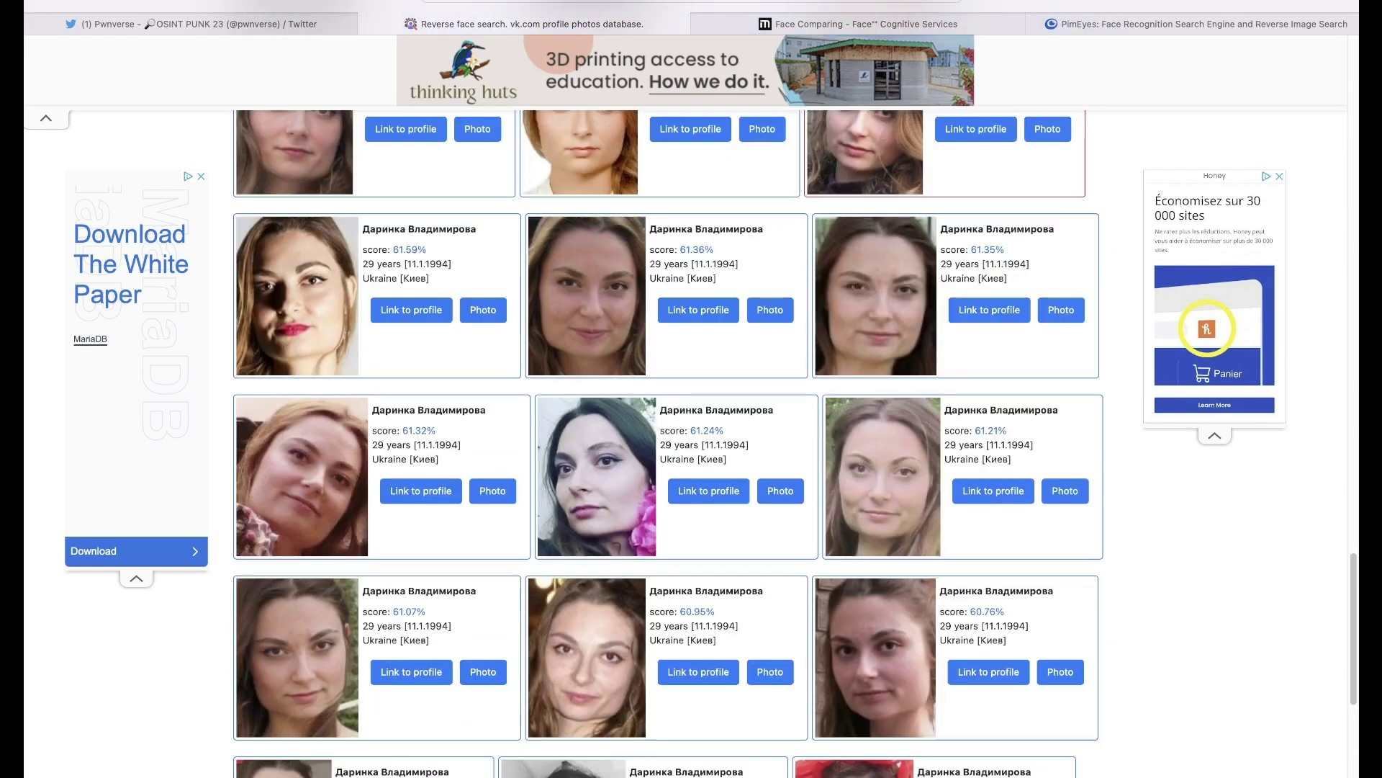
scroll(668, 444, up, 5)
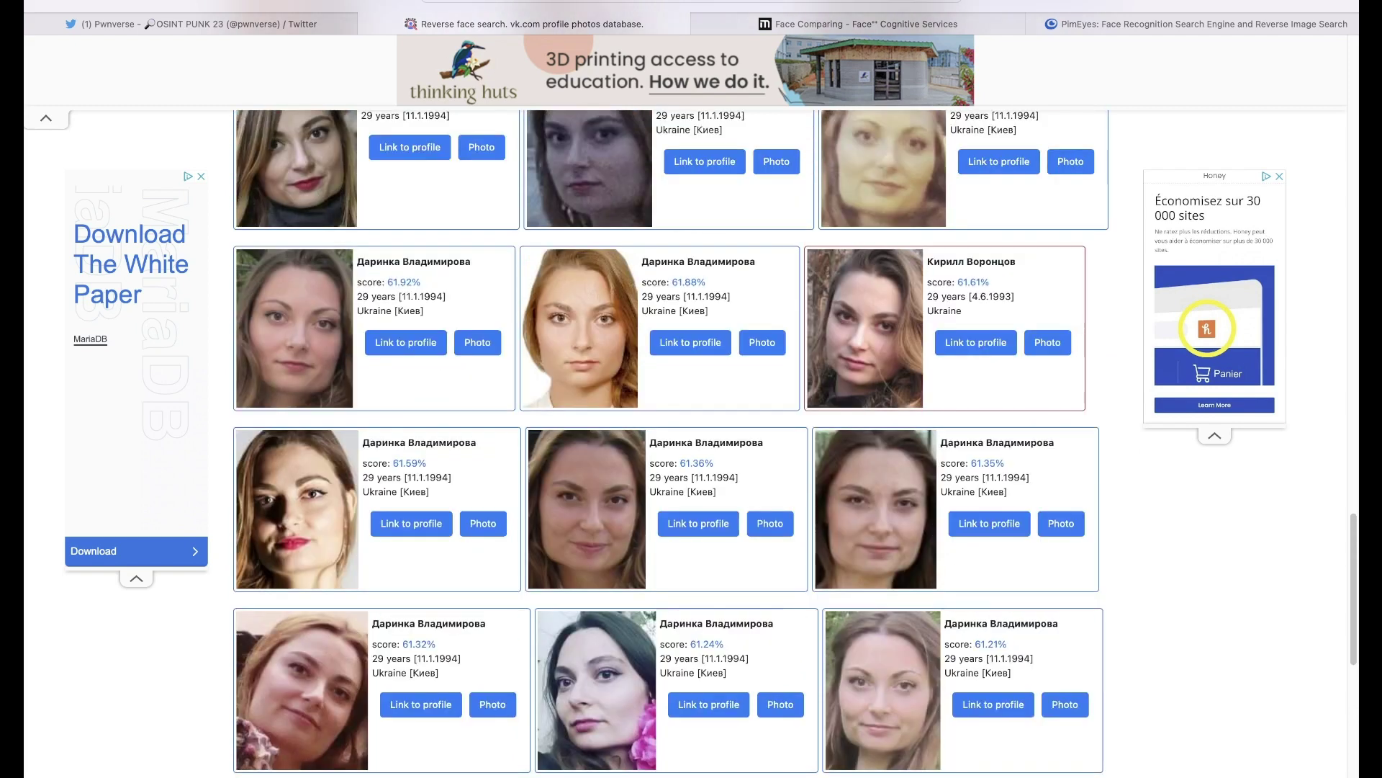
scroll(668, 444, up, 2)
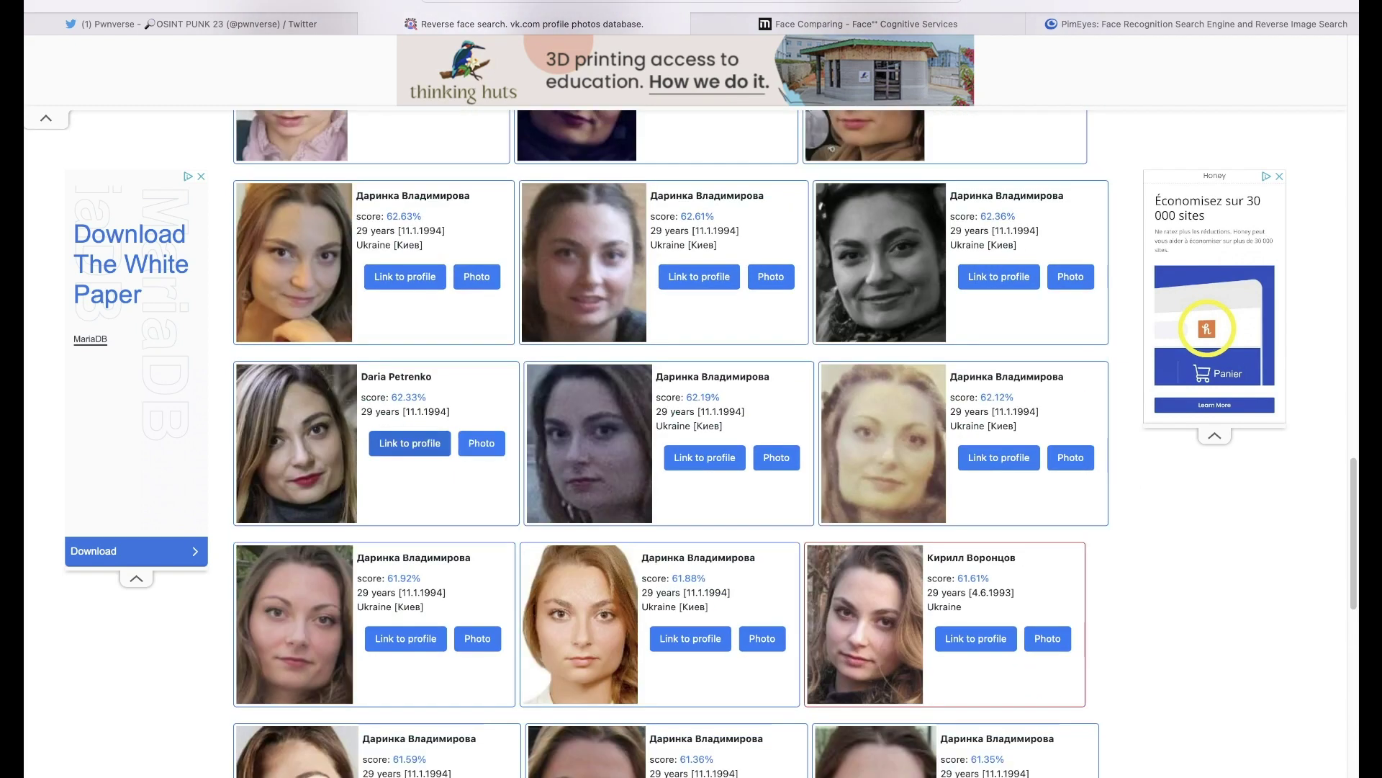
scroll(668, 443, up, 4)
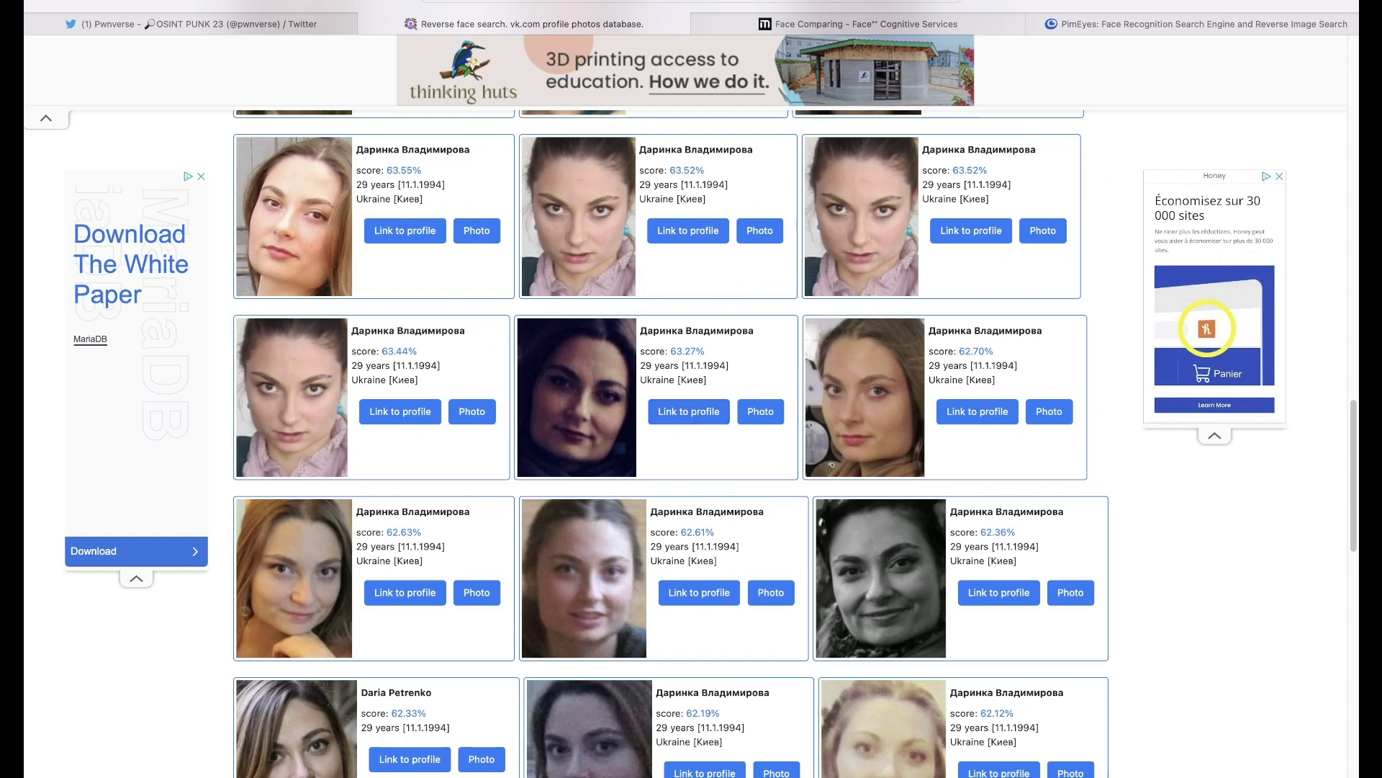
scroll(668, 443, up, 4)
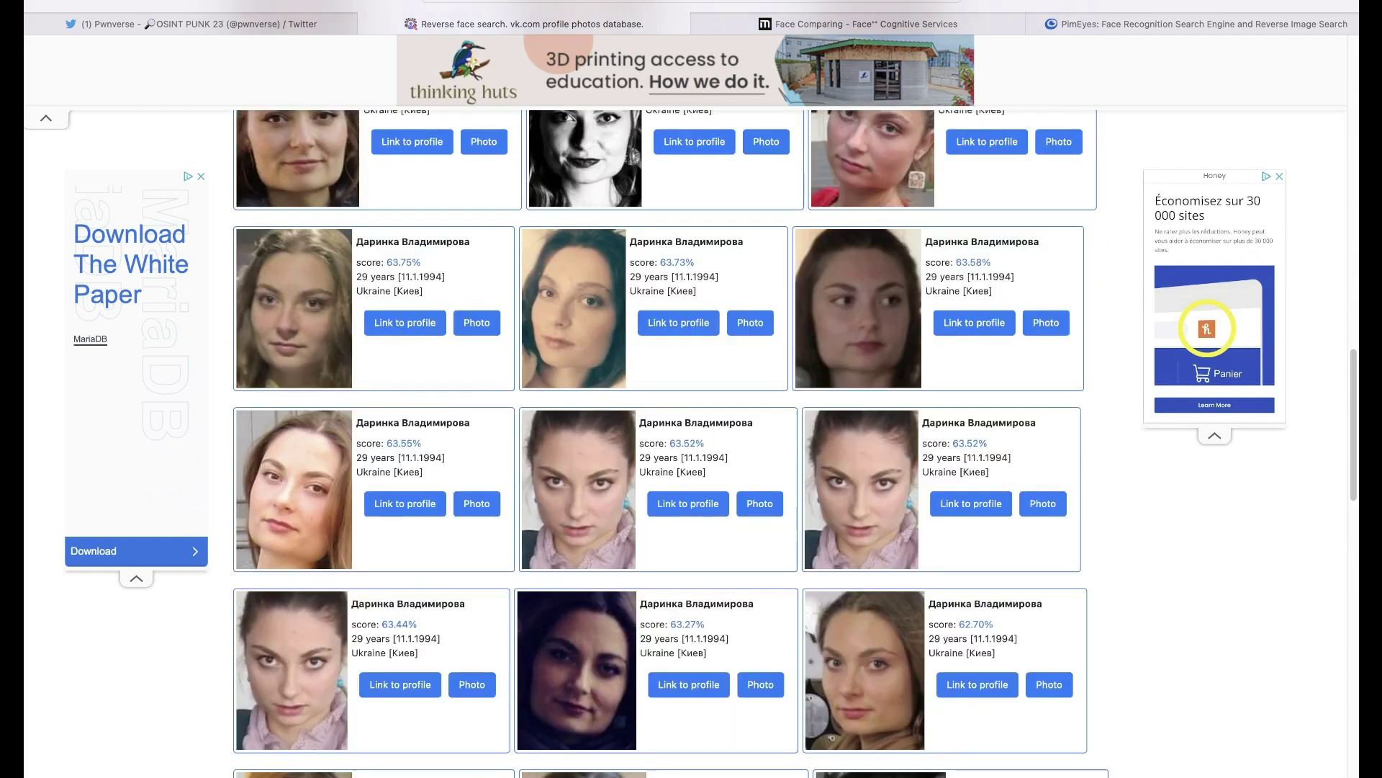
scroll(668, 444, up, 6)
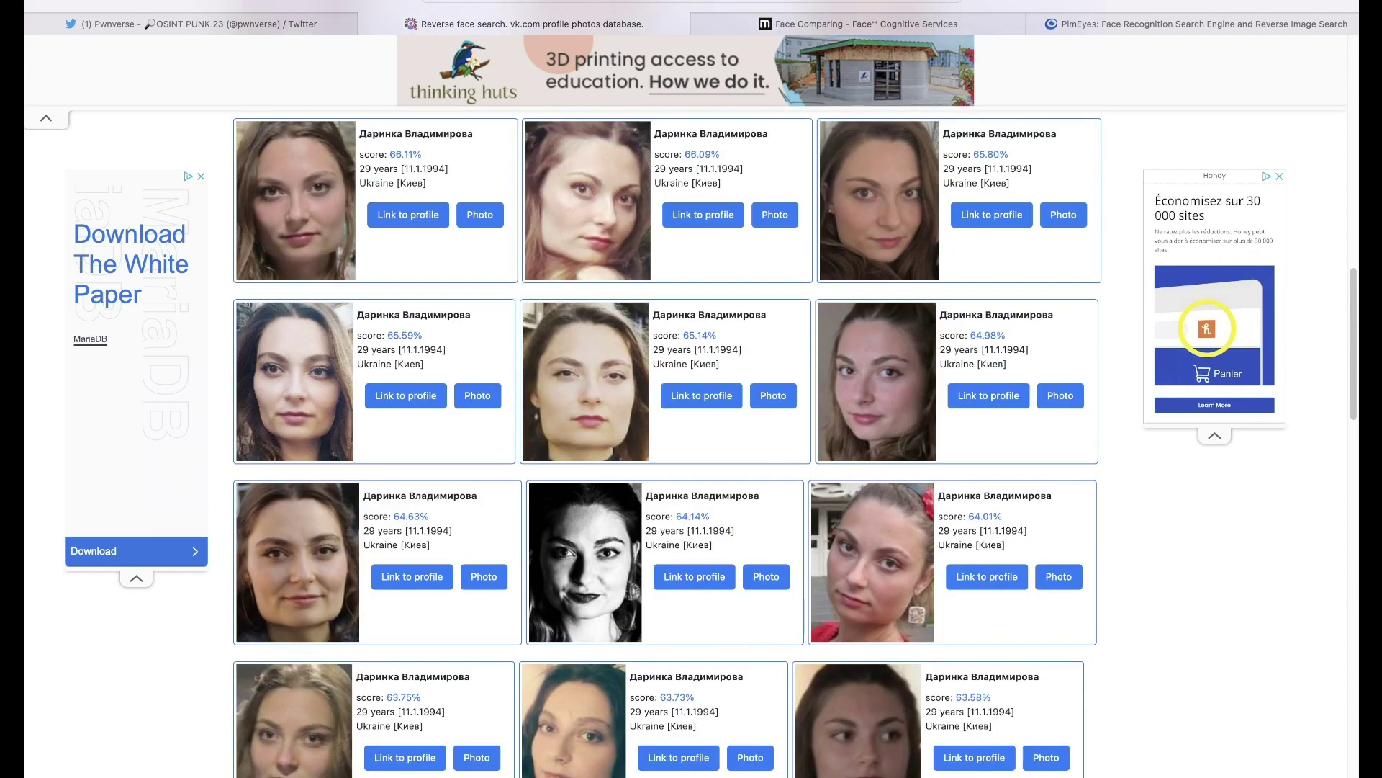
scroll(701, 399, down, 12)
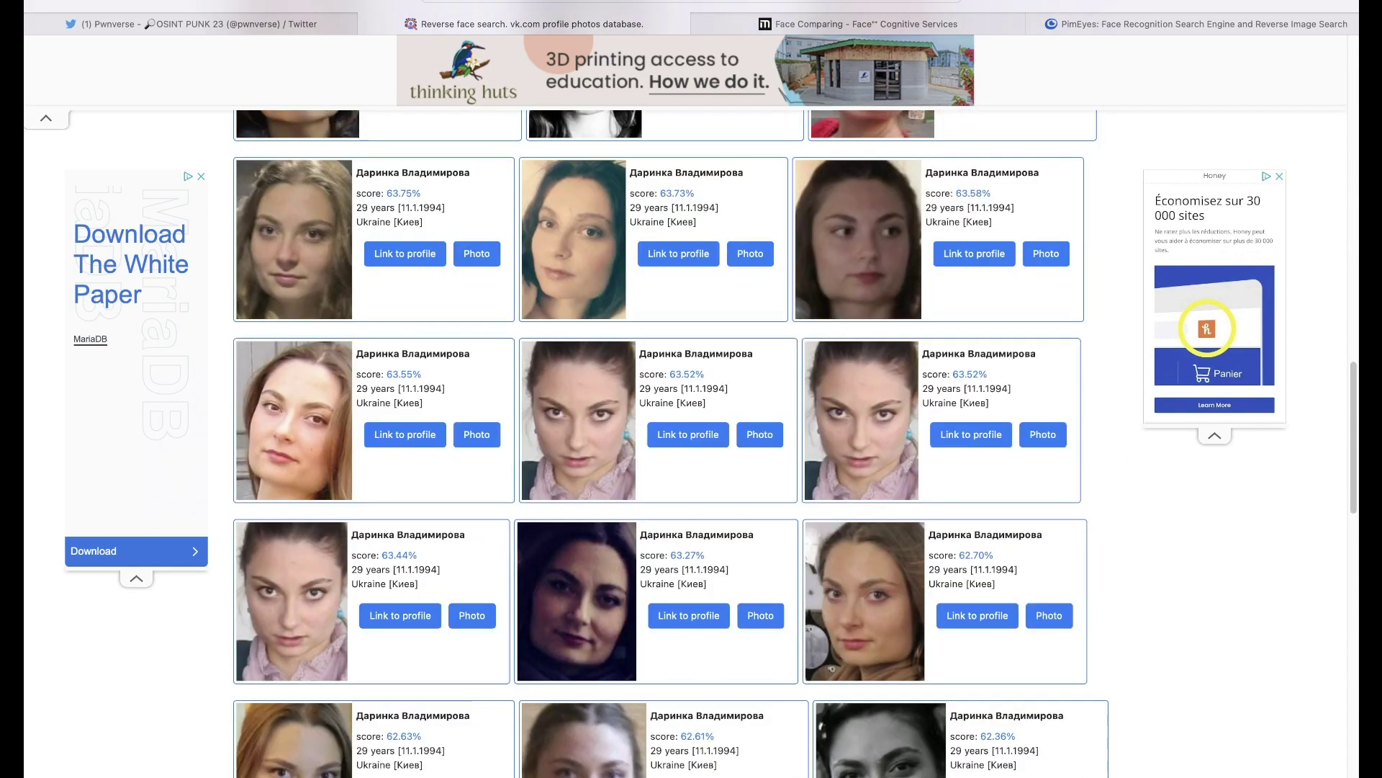
scroll(671, 443, down, 10)
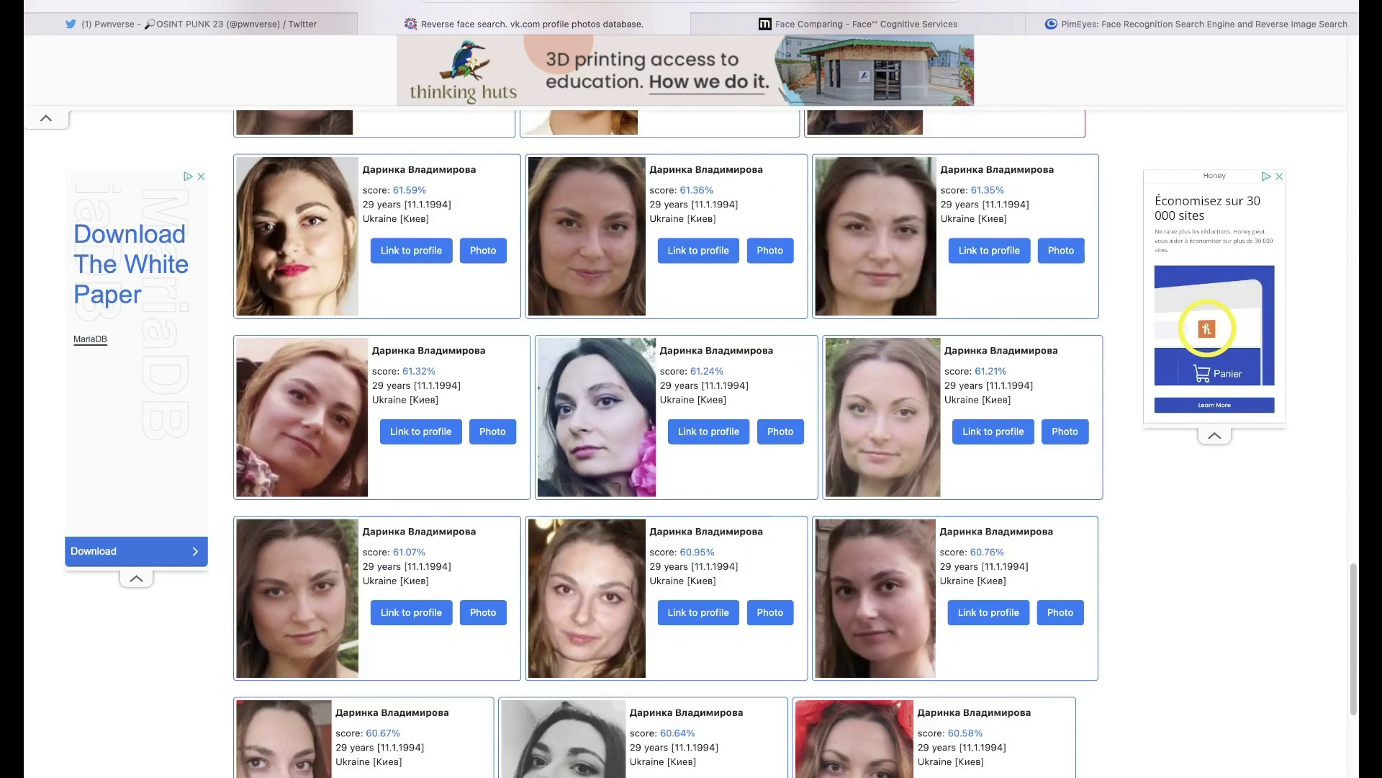
scroll(668, 444, down, 3)
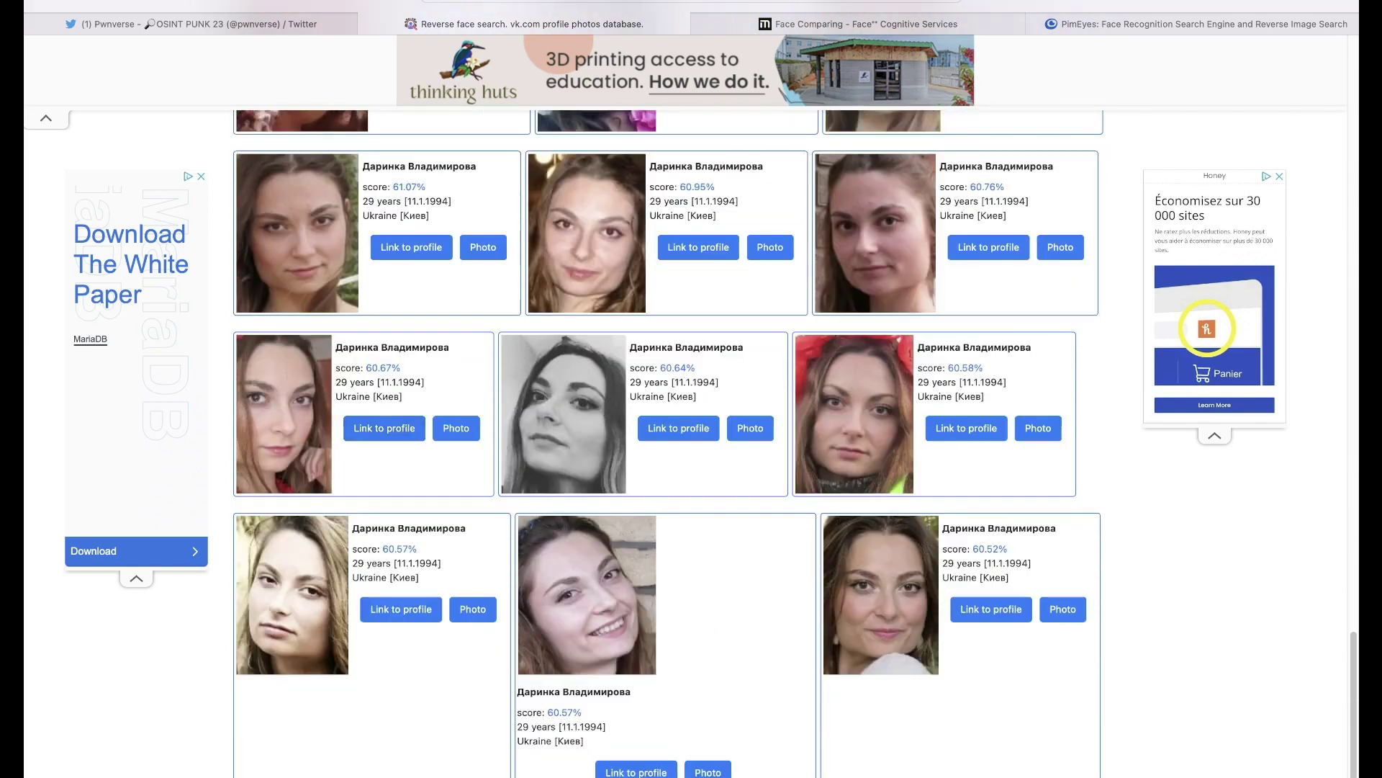
View the last search4faces matches, close those results, and look over the Face++ Face Comparing page down to its demo.
scroll(669, 444, down, 5)
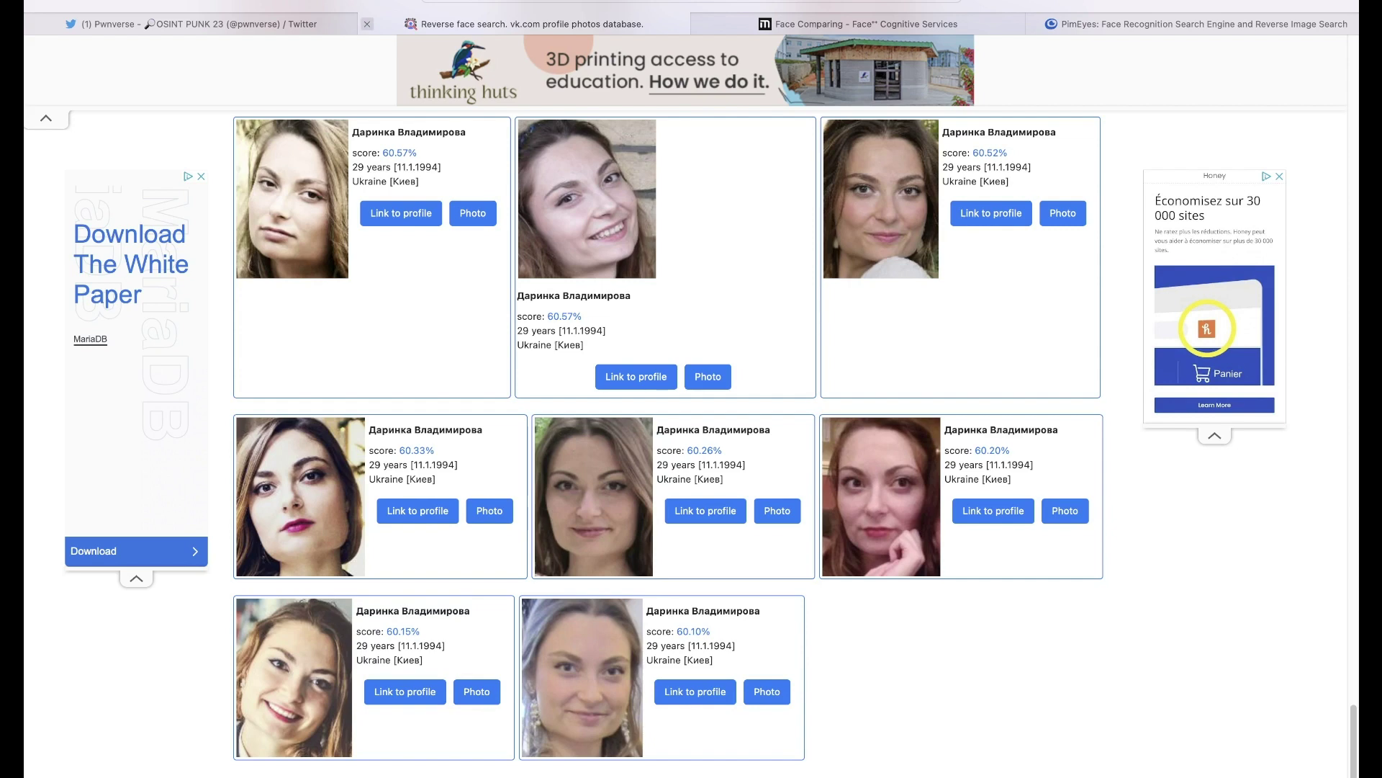
click(367, 23)
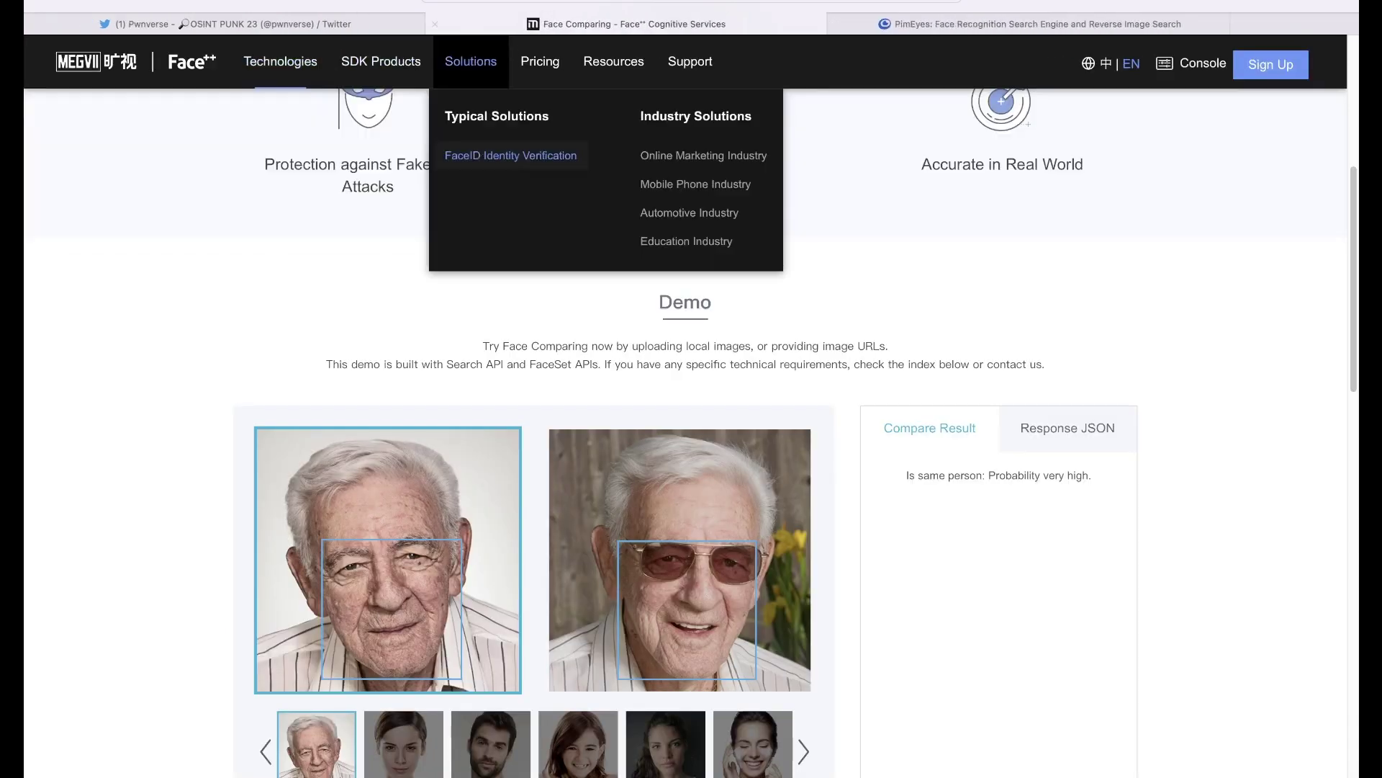
scroll(684, 360, up, 7)
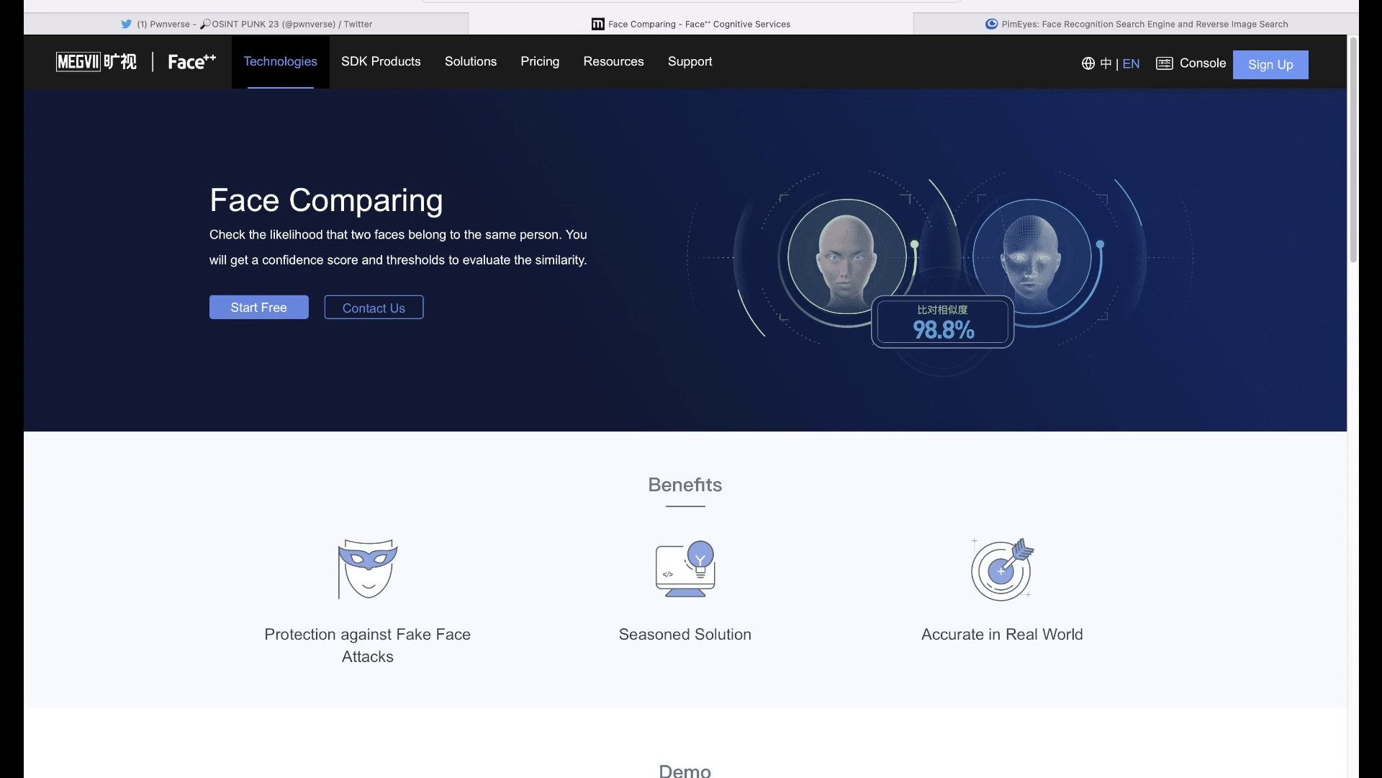
scroll(686, 432, down, 5)
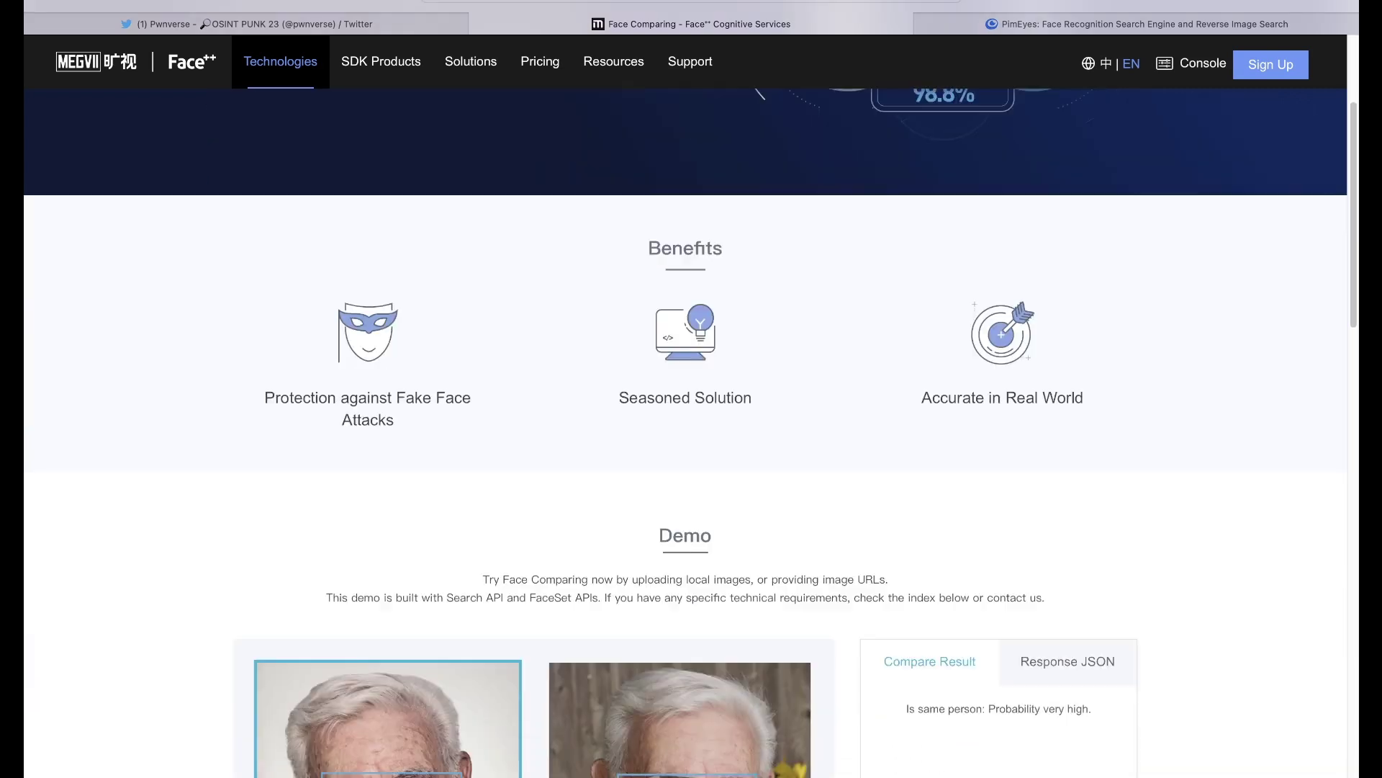
scroll(685, 432, down, 10)
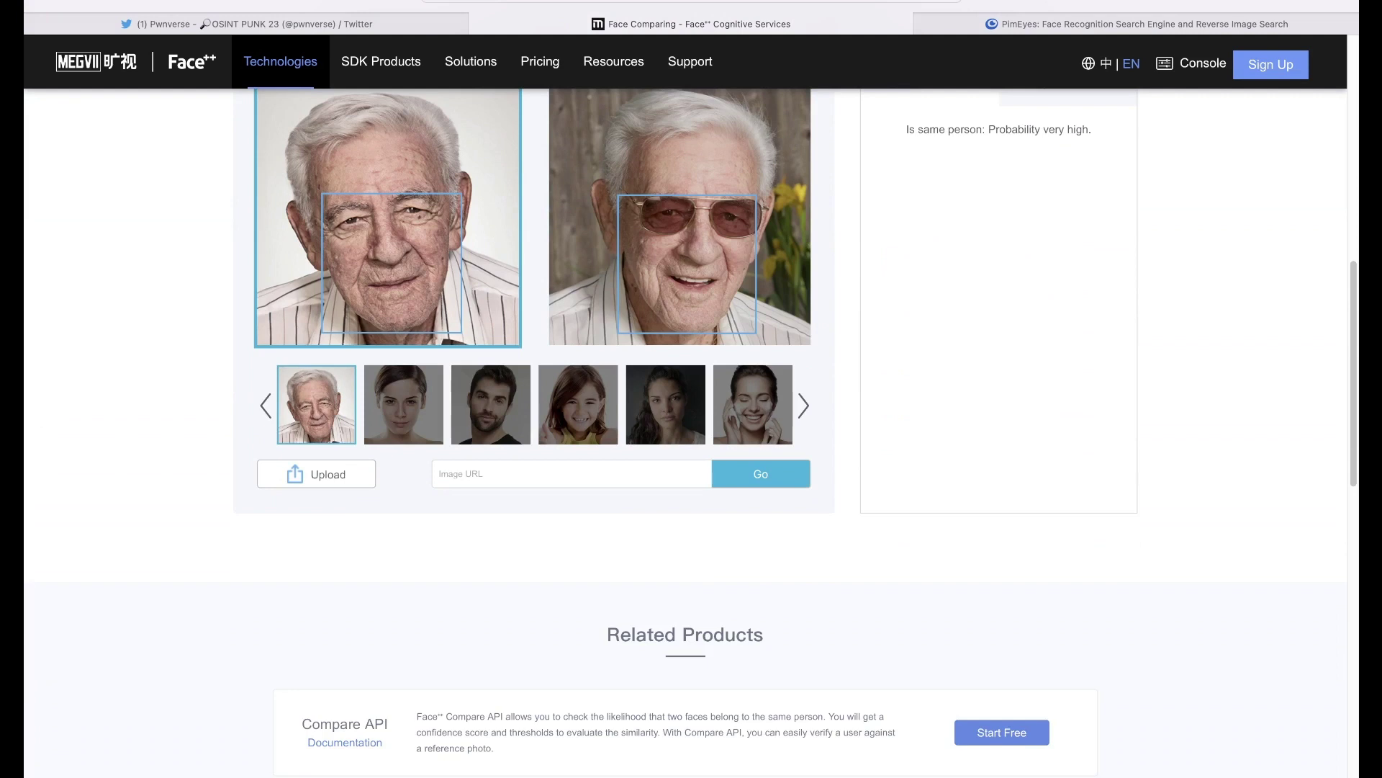
Upload the woman's portrait as the first face in the Face Comparing demo, entering the captcha code to allow it.
scroll(685, 432, up, 1)
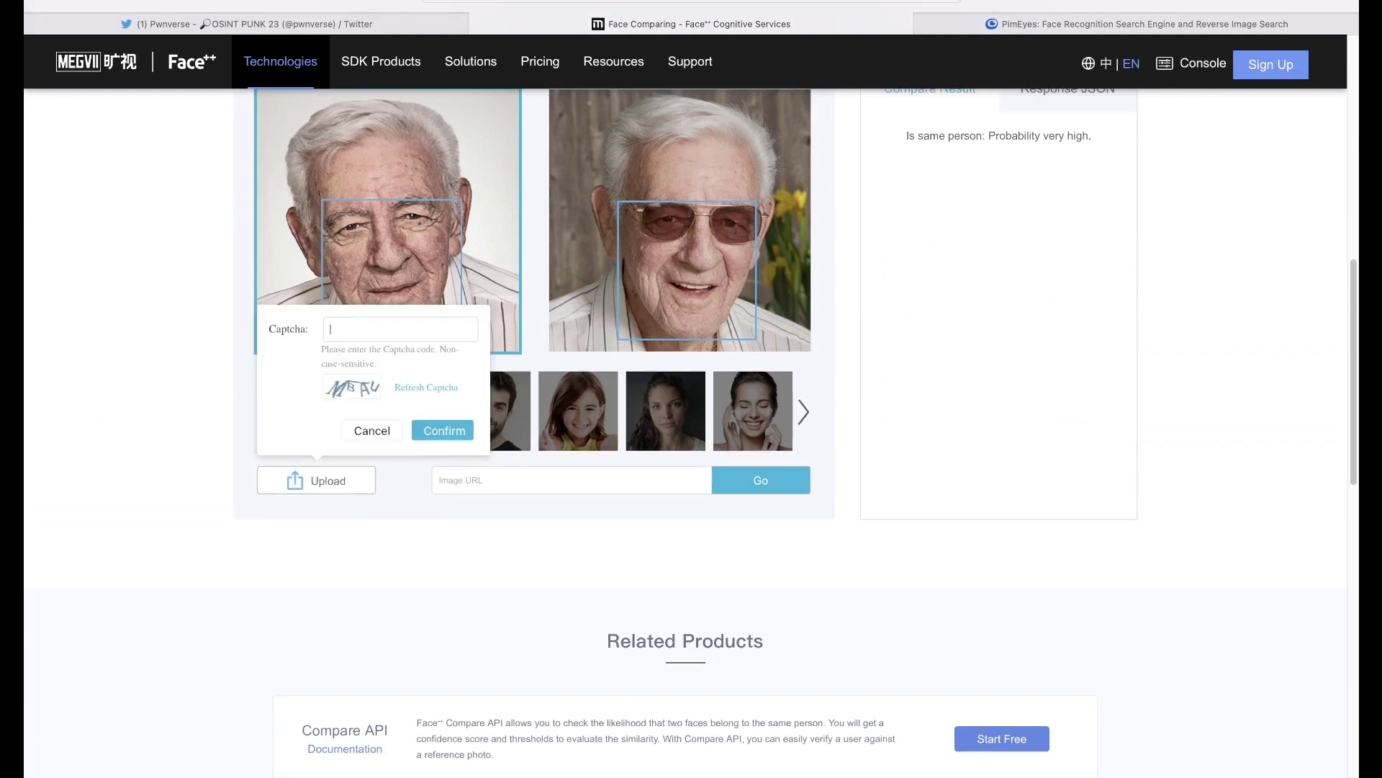
text(MBA)
key(Return)
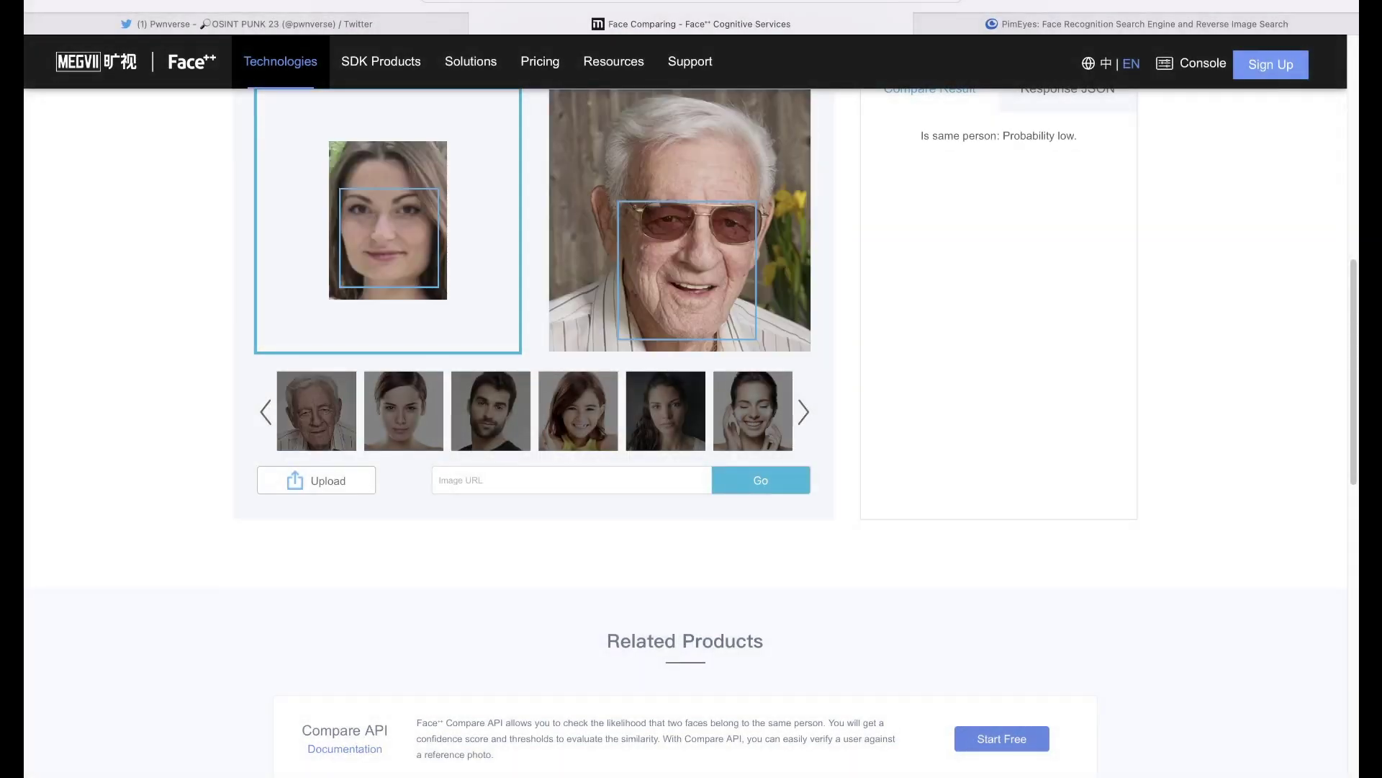
scroll(691, 432, up, 1)
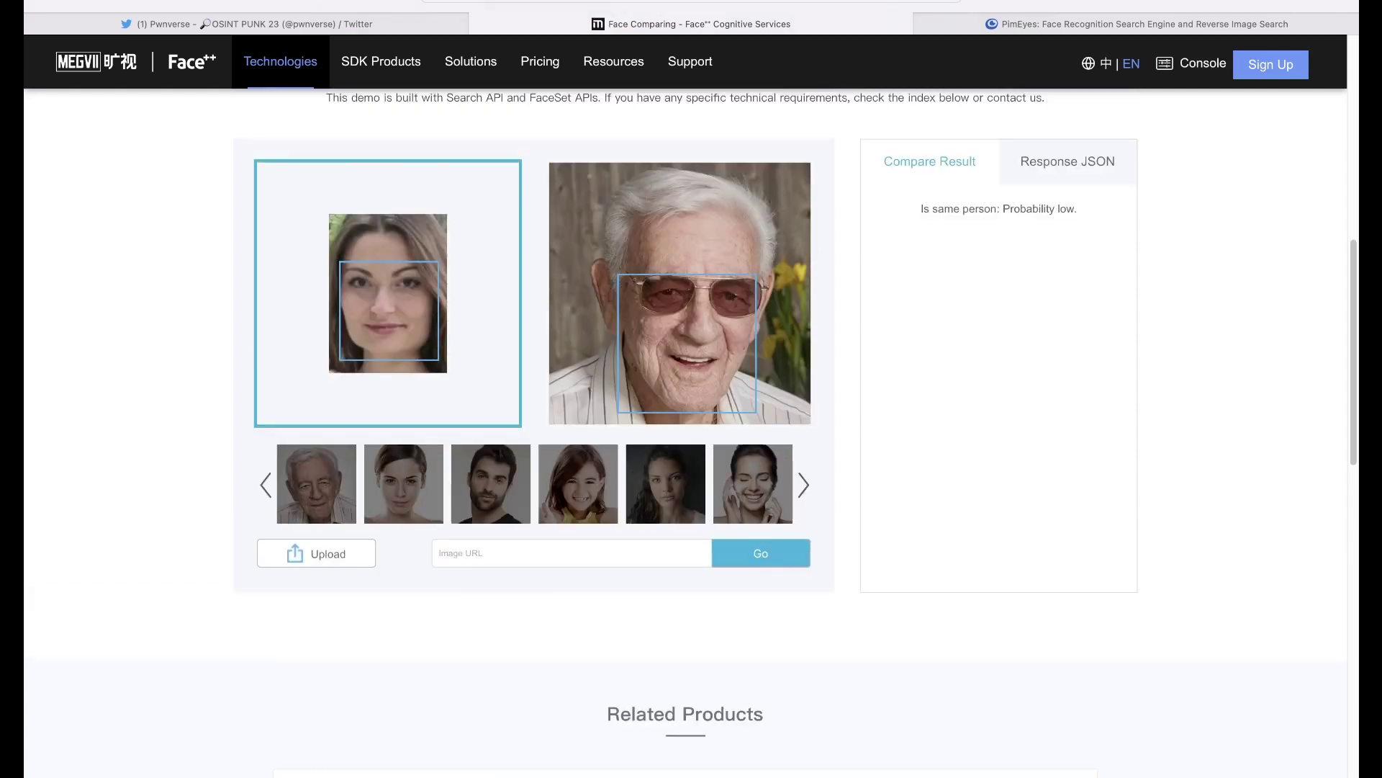
Compare the portrait with the photo of the woman draped in a blue-and-yellow flag, check the Response JSON's confidence value, and close Face Comparing.
click(680, 293)
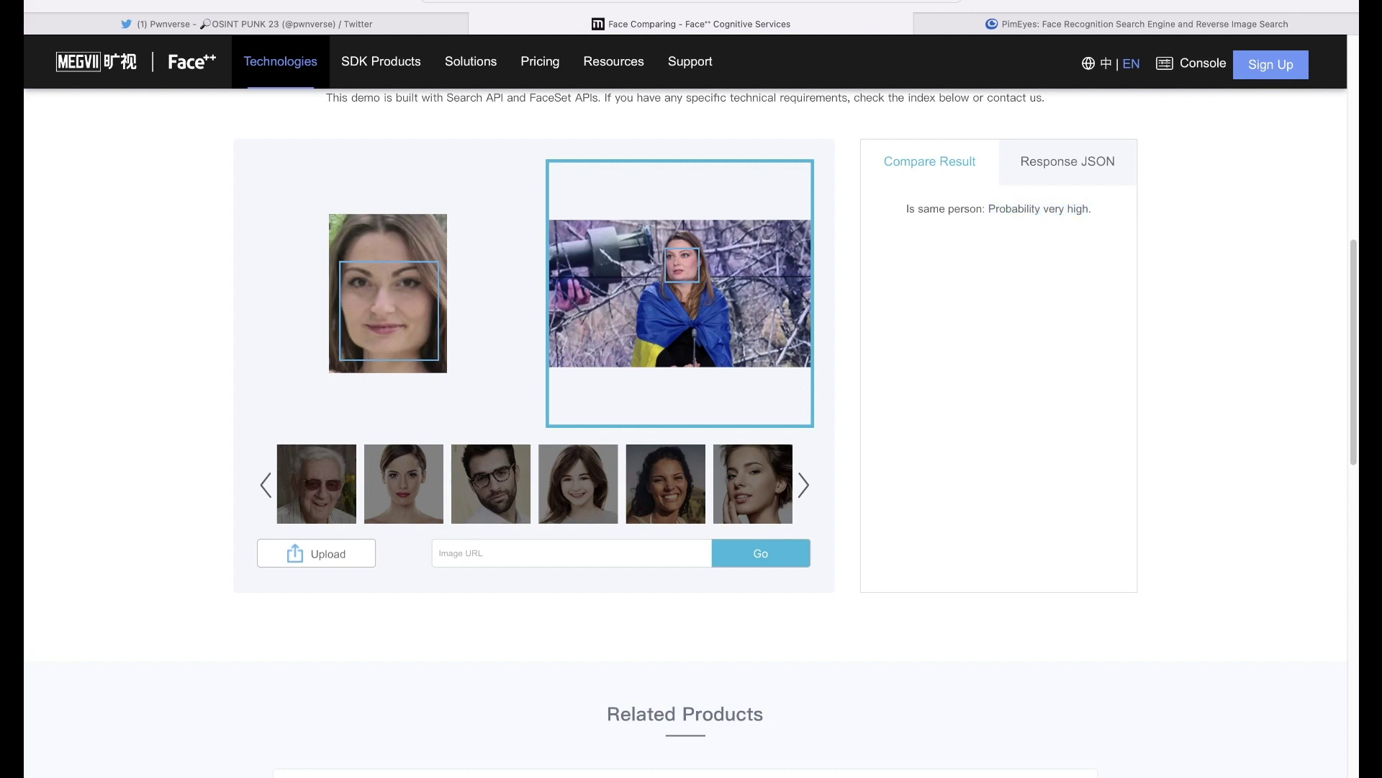
click(1068, 161)
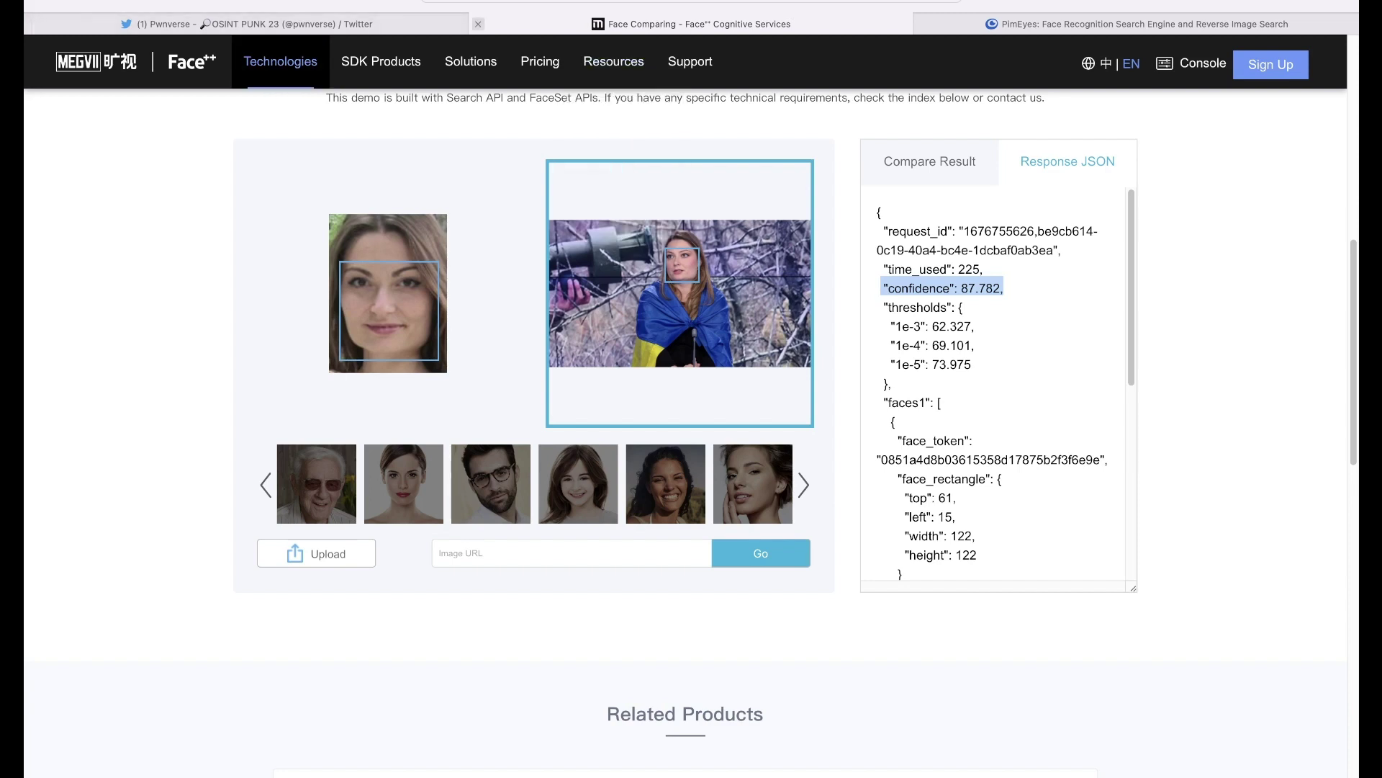
click(478, 24)
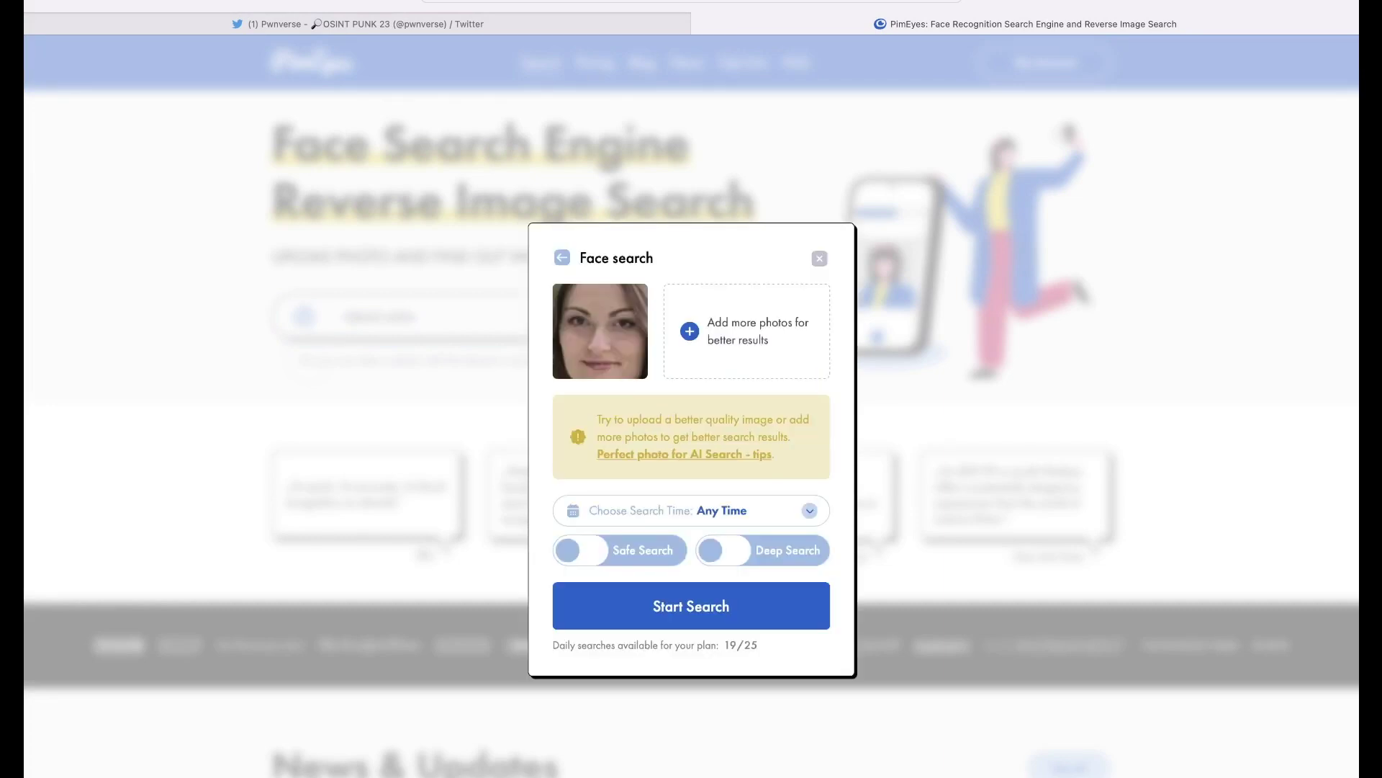
Run the PimEyes face search on the loaded portrait for Any Time and look through the first matches and their source sites.
click(691, 606)
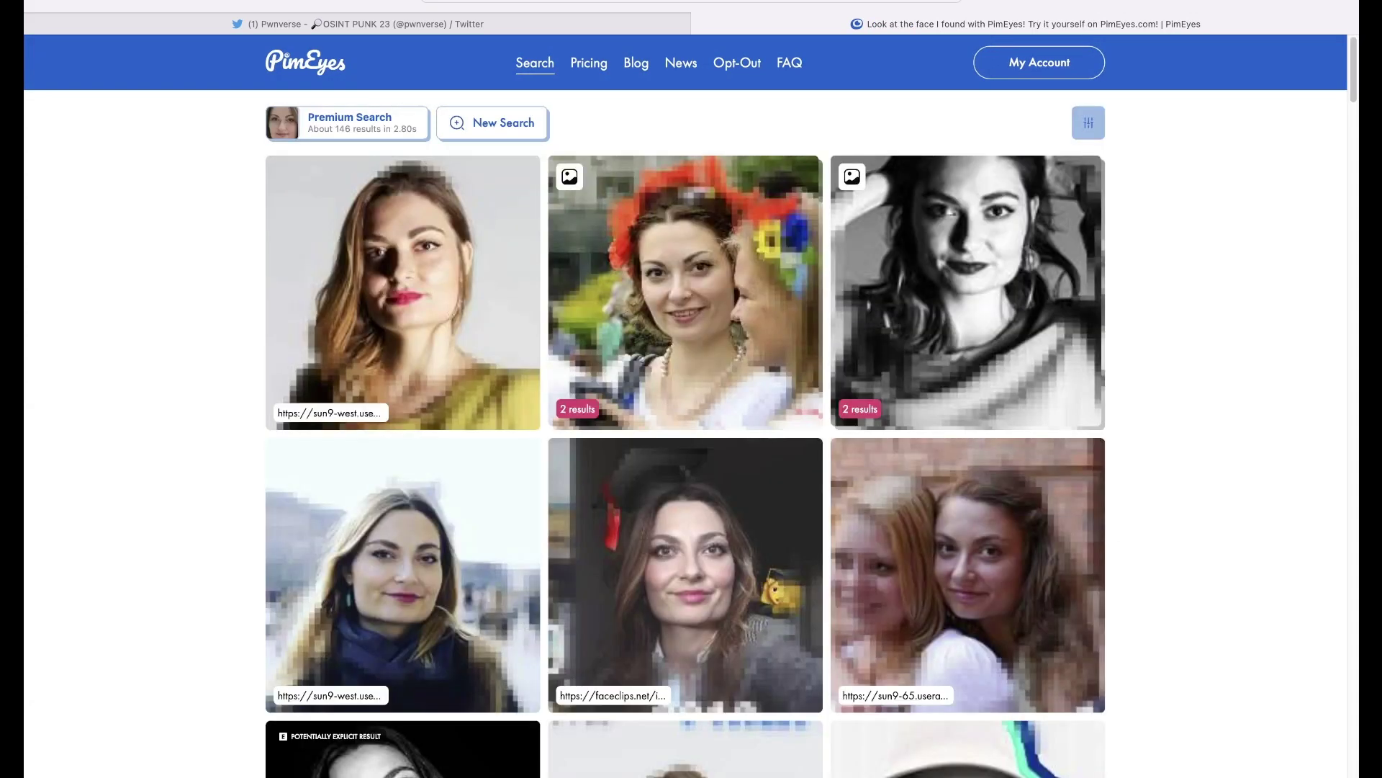
scroll(685, 432, down, 3)
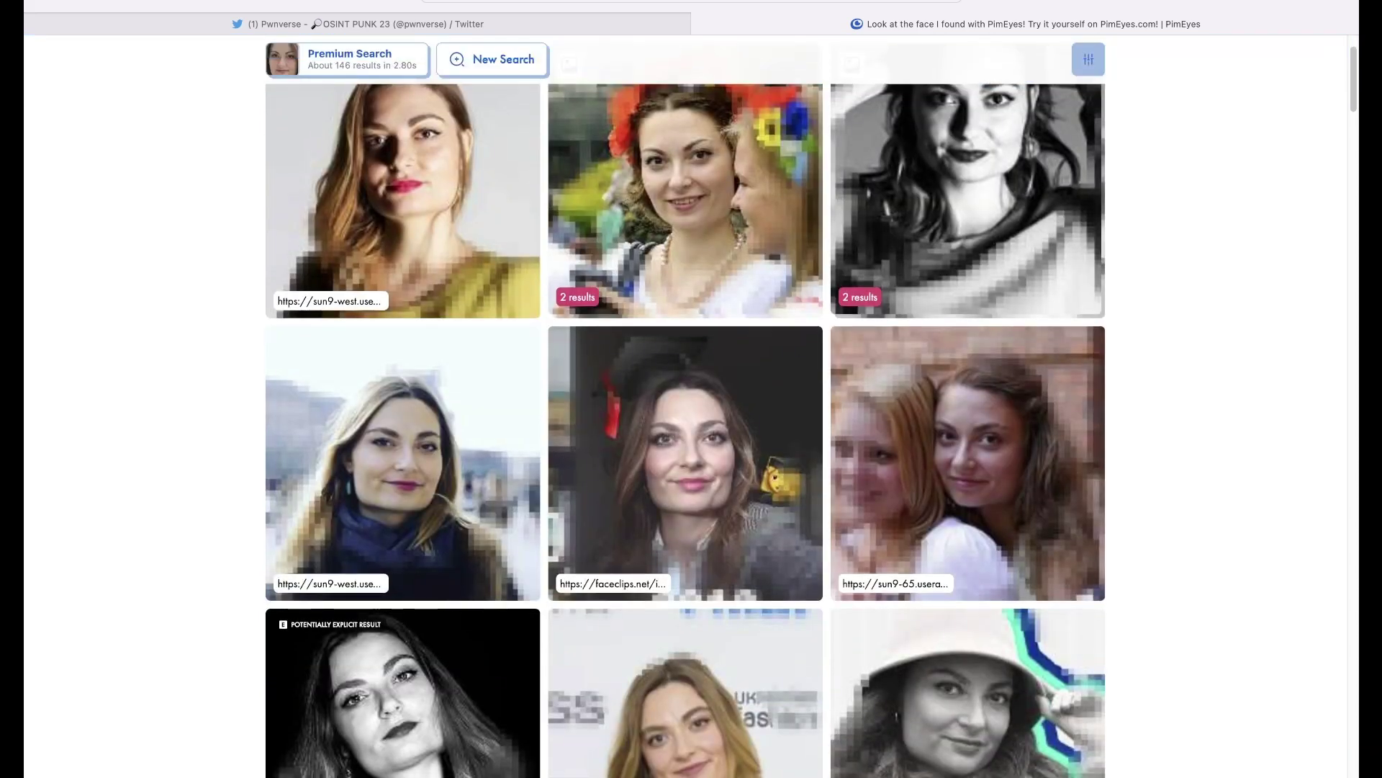
scroll(685, 432, down, 5)
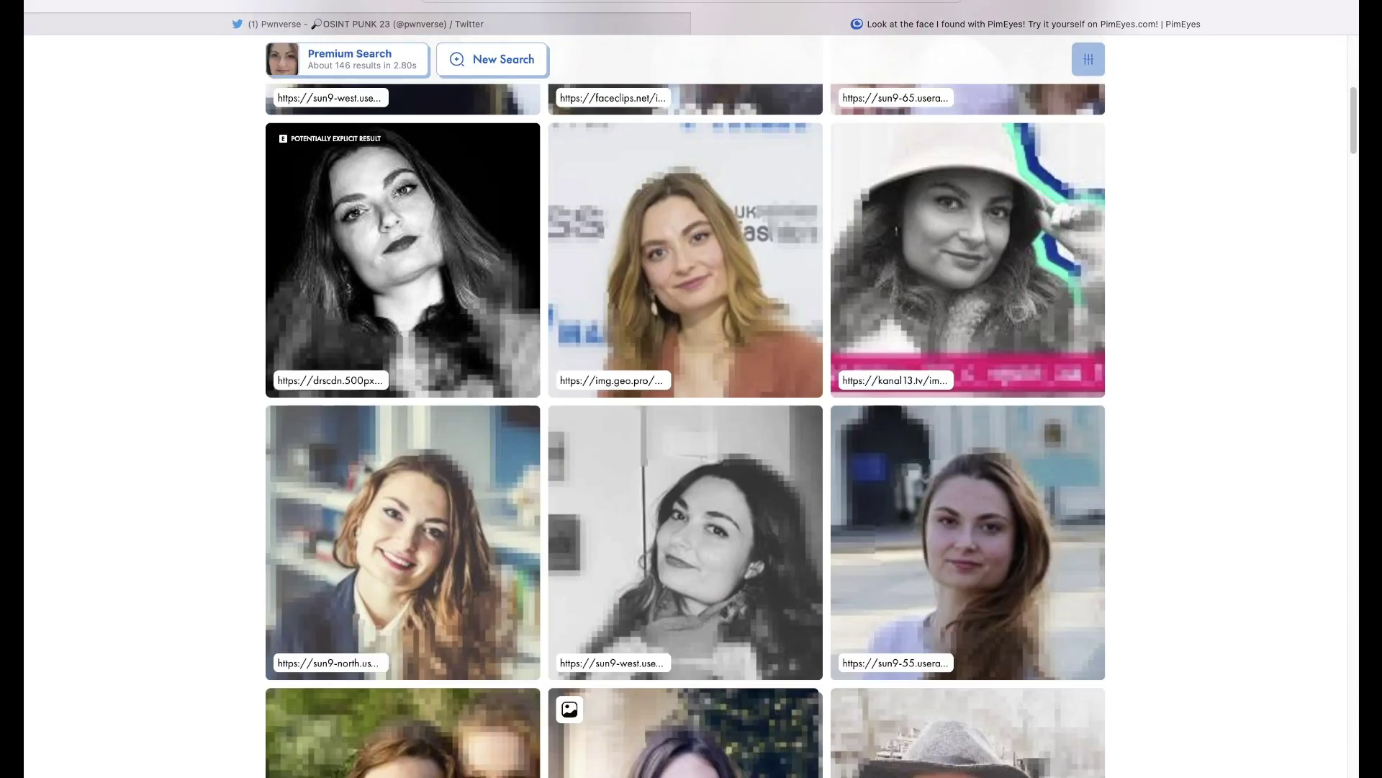
scroll(685, 432, down, 4)
scroll(686, 432, down, 5)
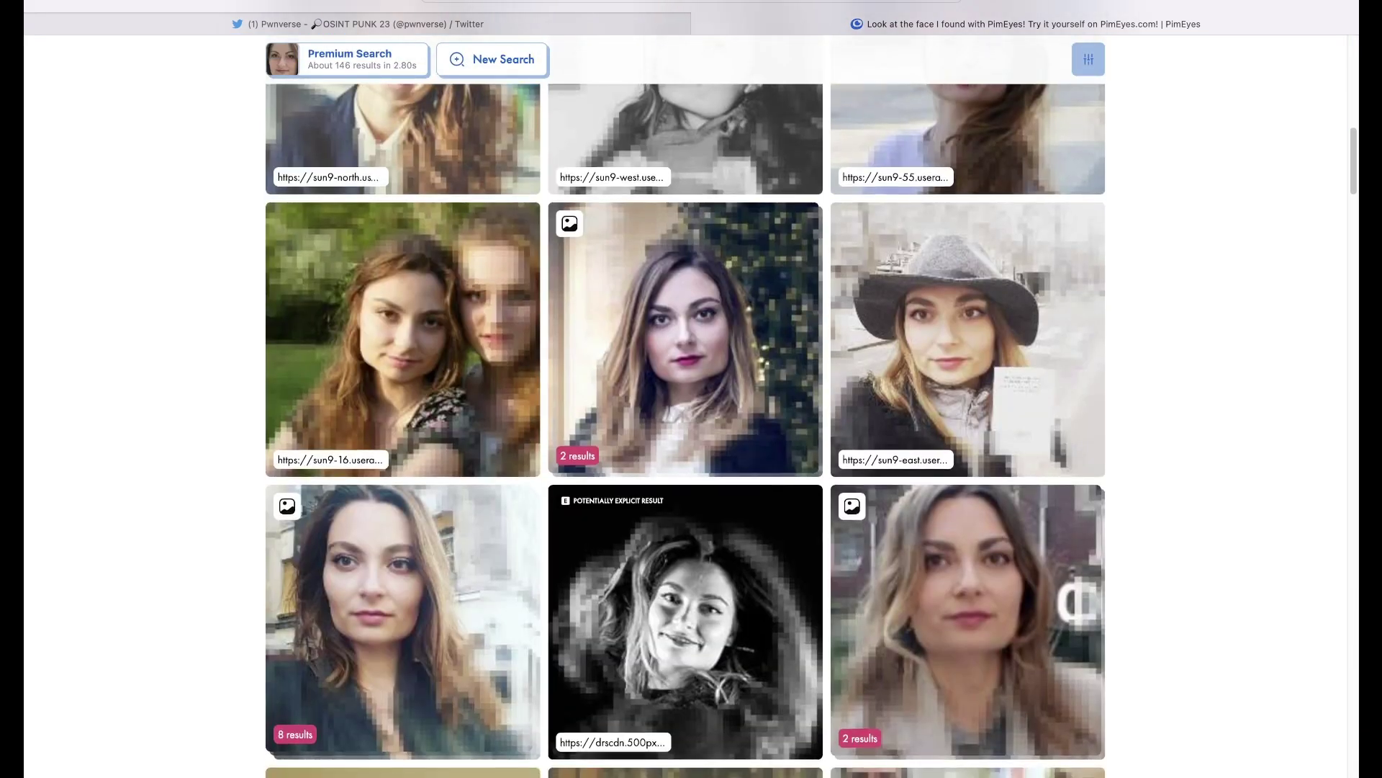
scroll(686, 432, down, 4)
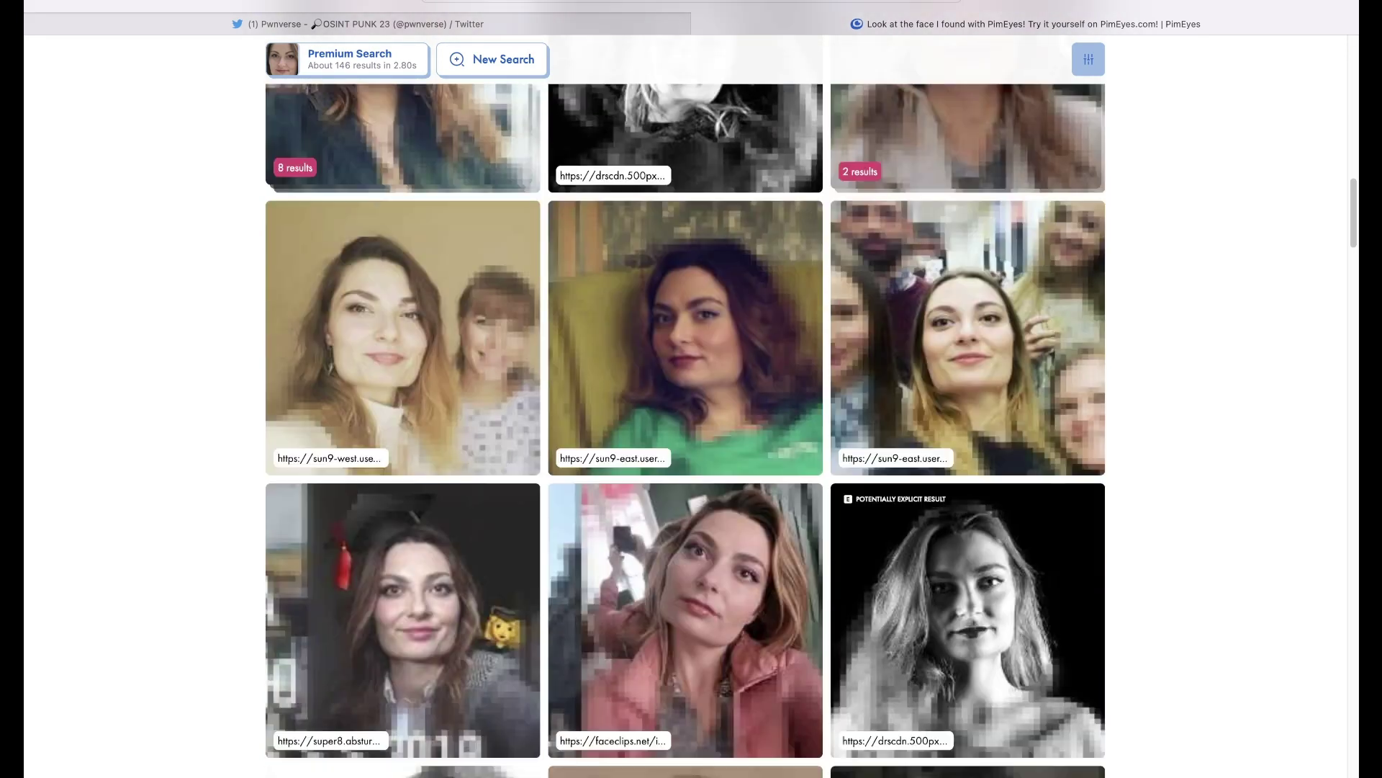
scroll(686, 432, down, 1)
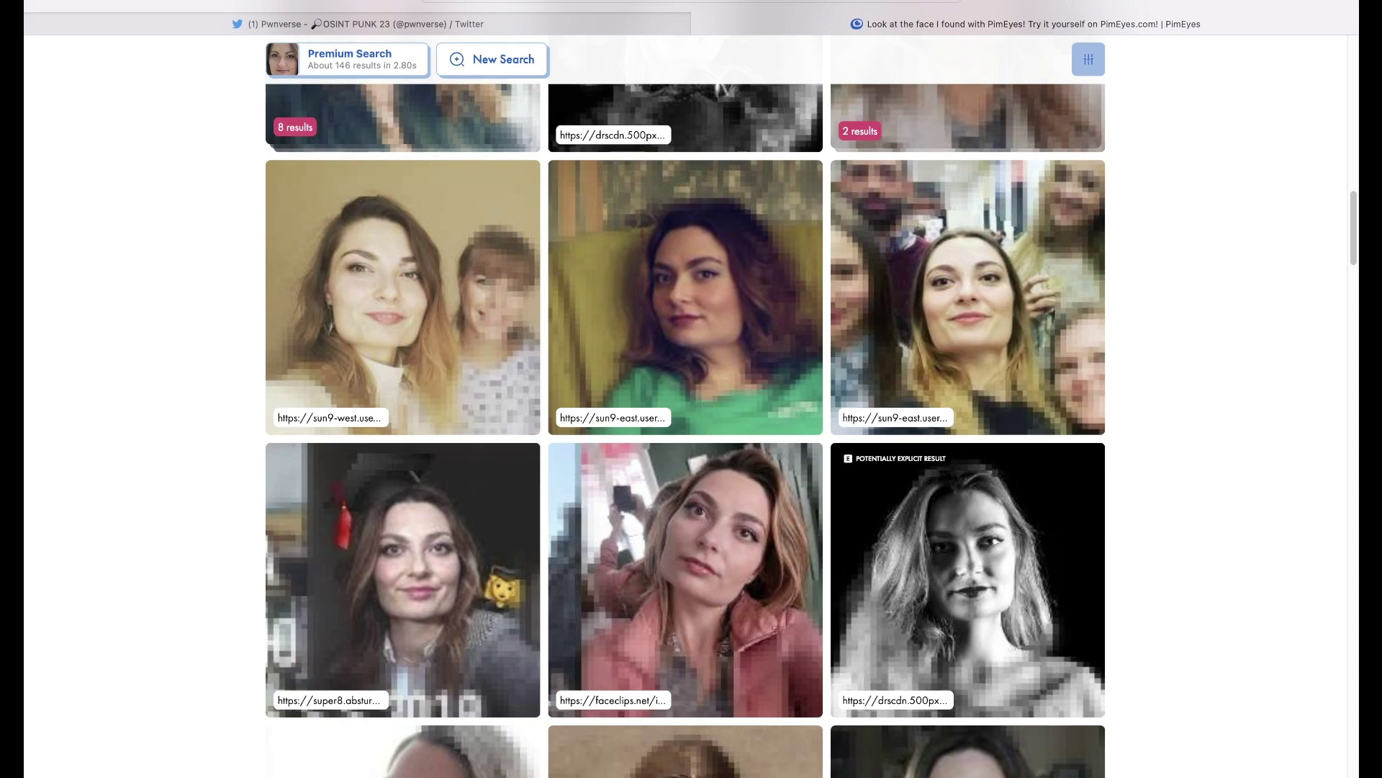
scroll(686, 432, down, 1)
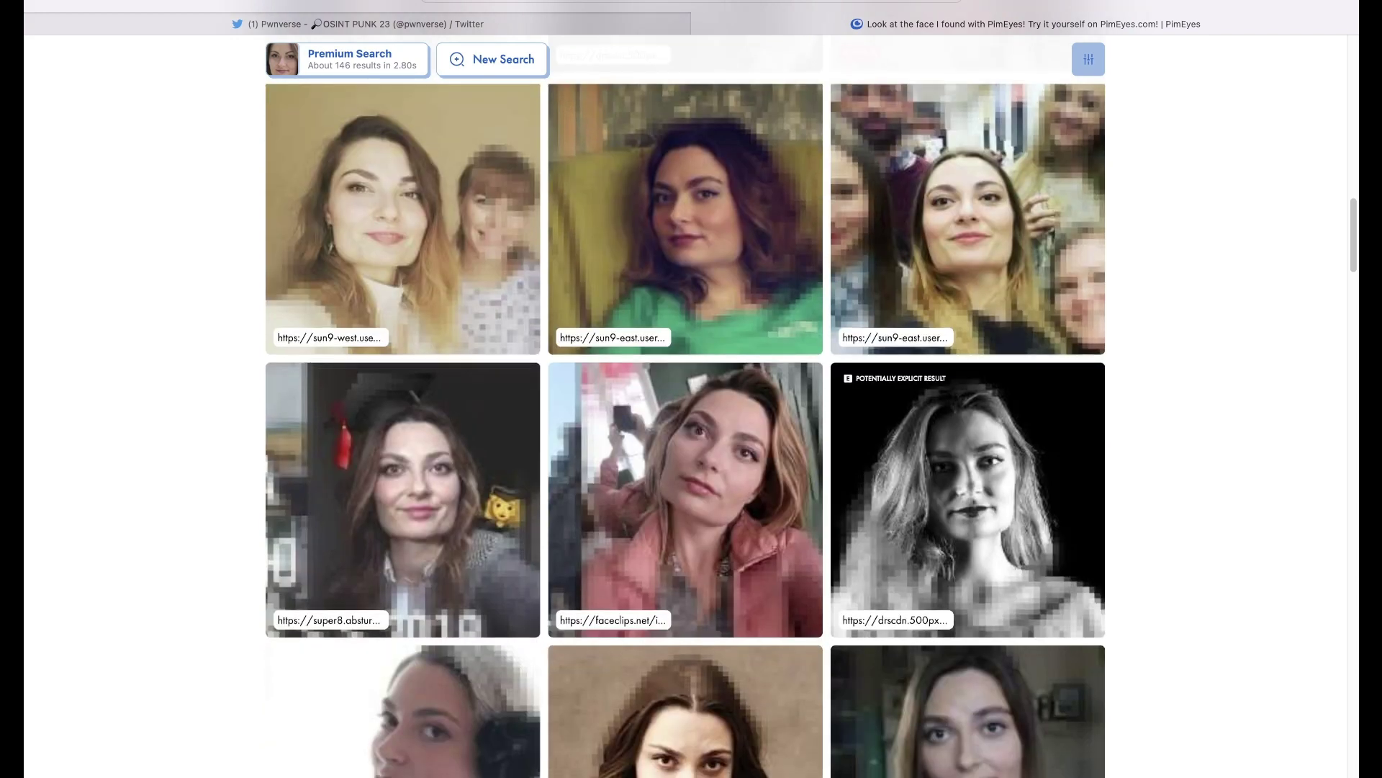
scroll(686, 432, down, 7)
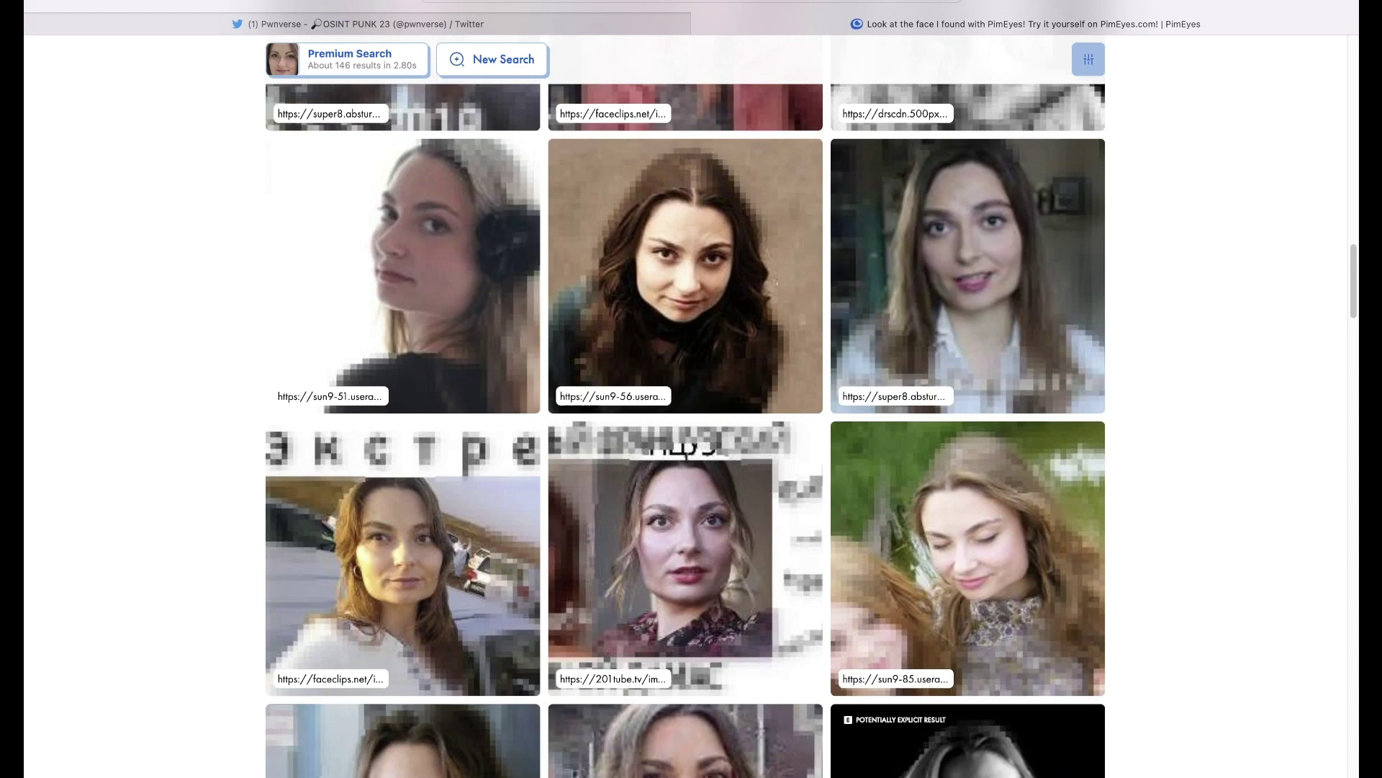
Go through the remaining PimEyes matches to the end of the results, comparing each face with the searched portrait.
scroll(686, 432, down, 5)
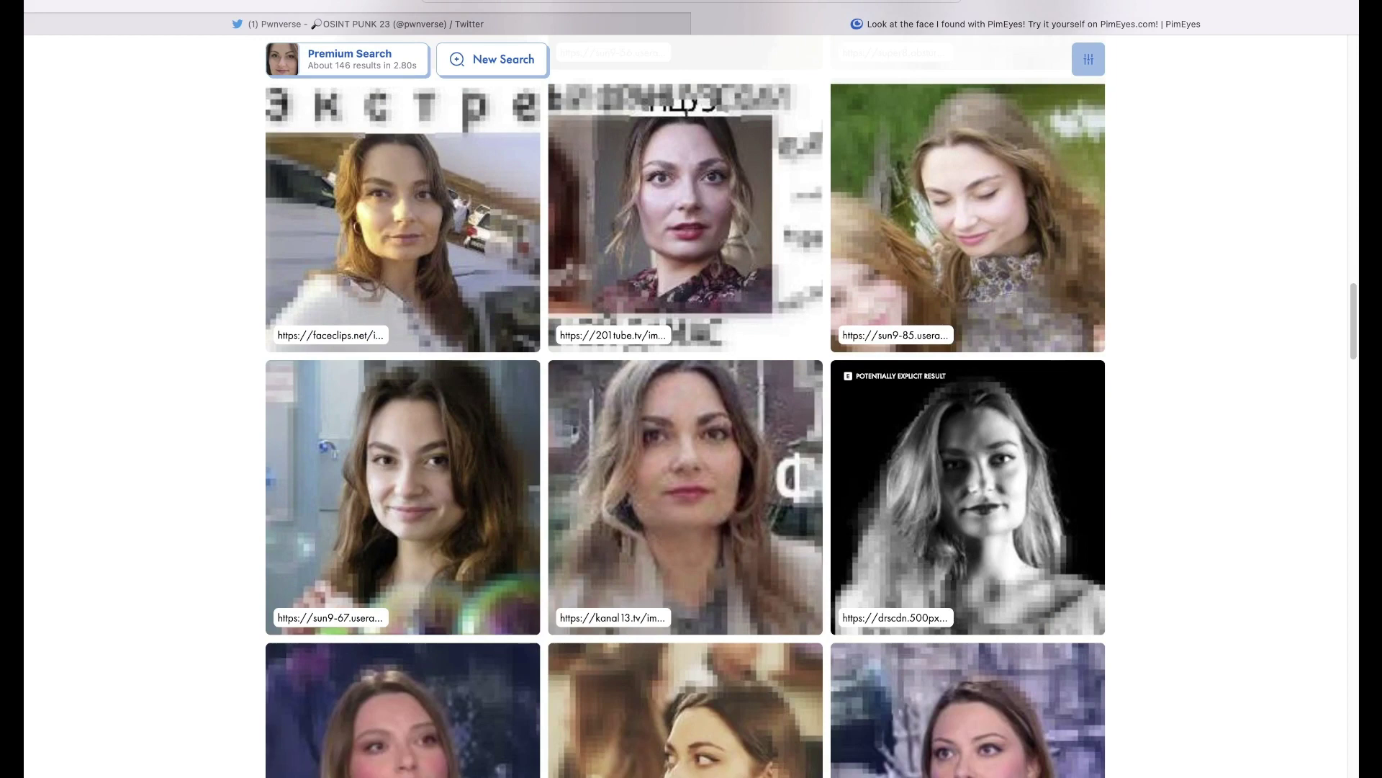
scroll(686, 432, down, 8)
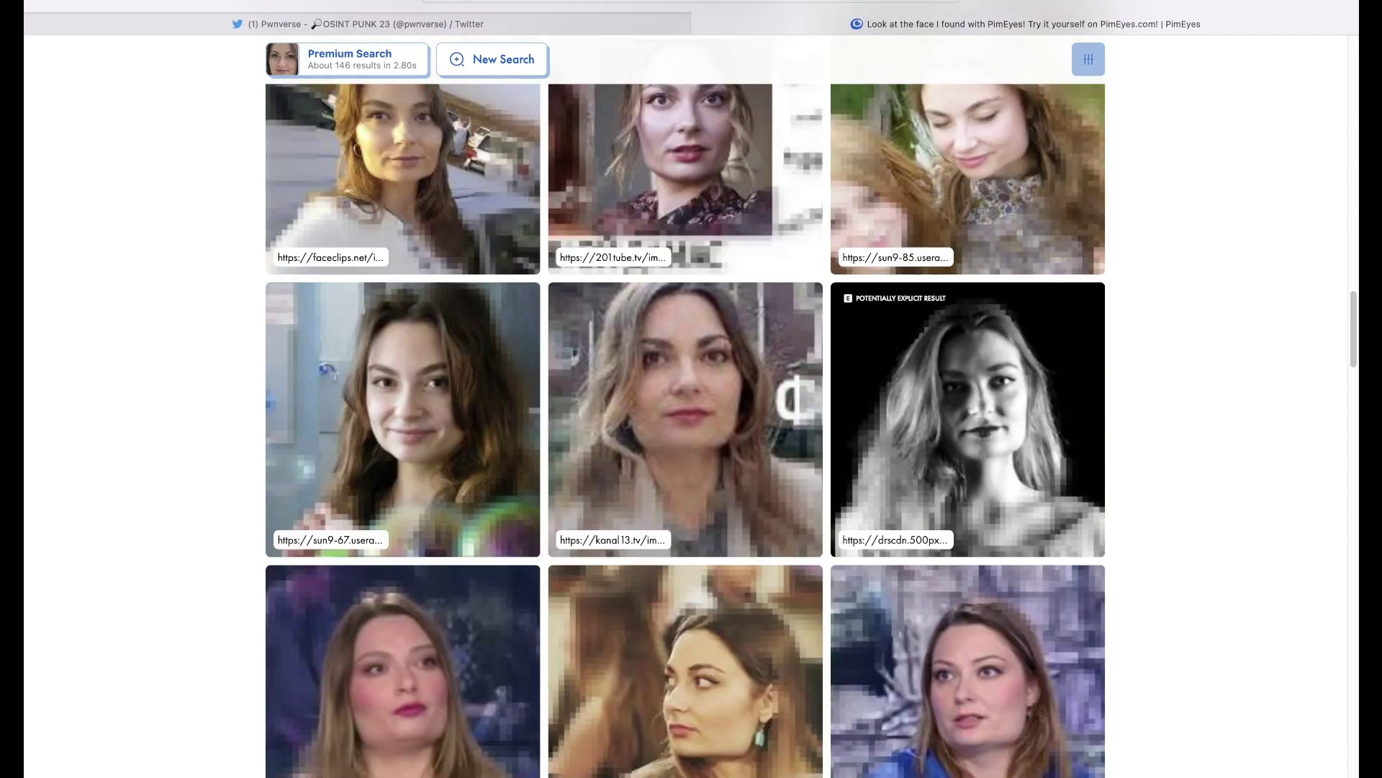
scroll(685, 432, down, 5)
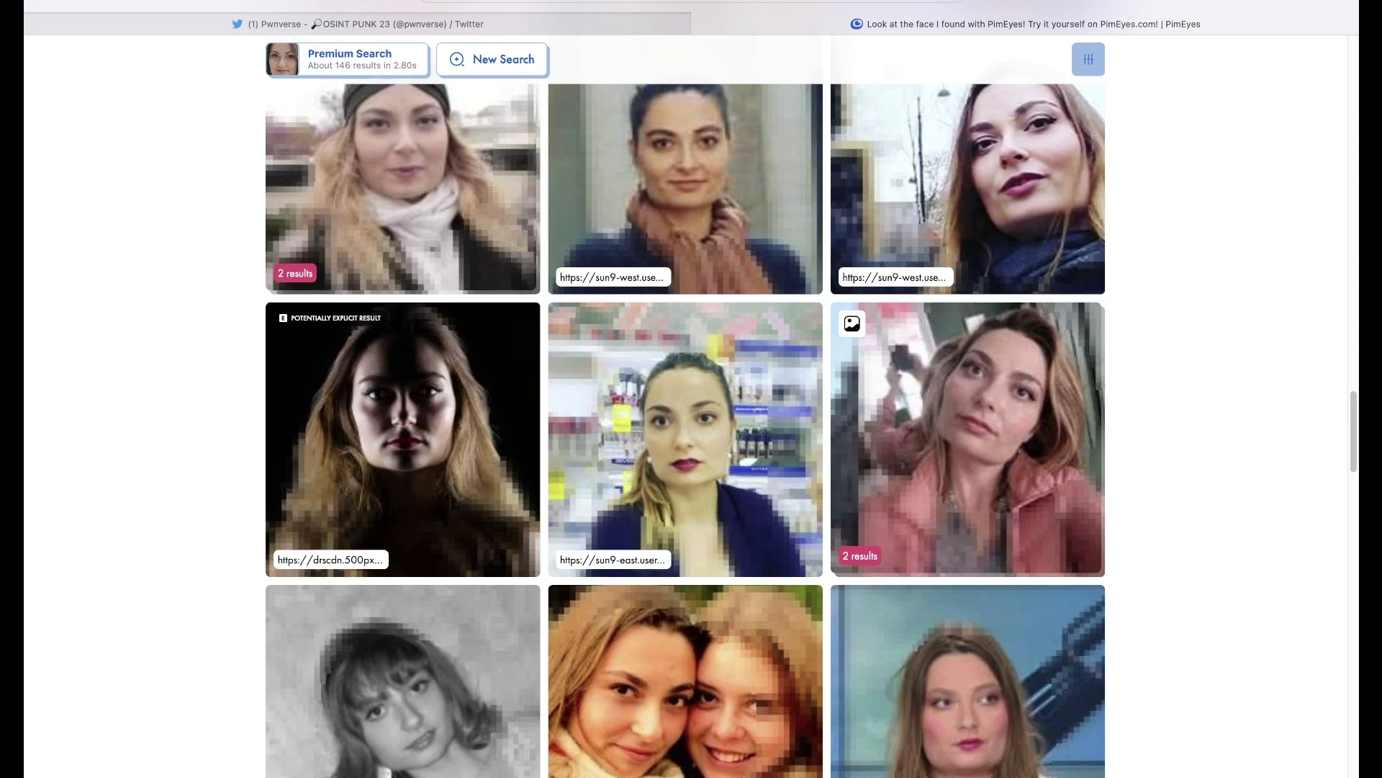
scroll(686, 432, down, 7)
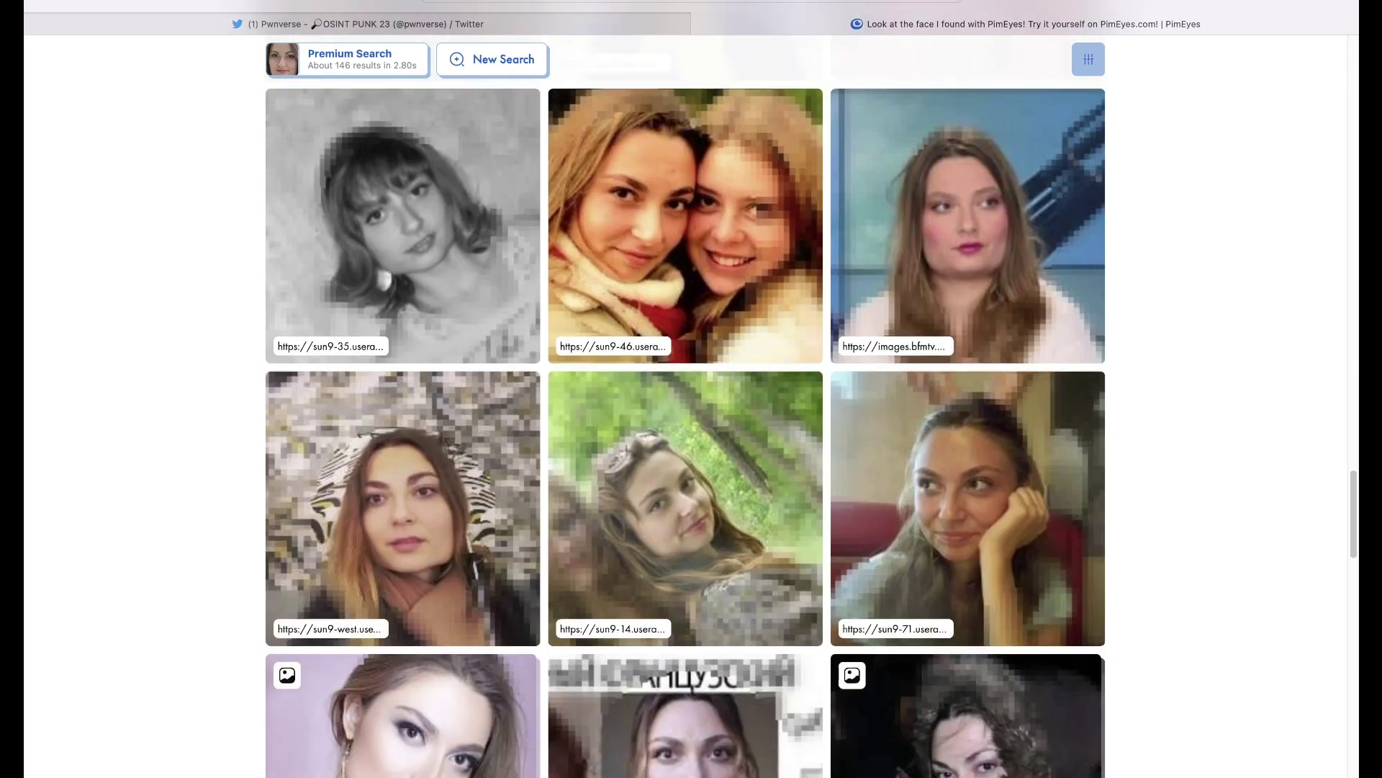
scroll(686, 432, down, 8)
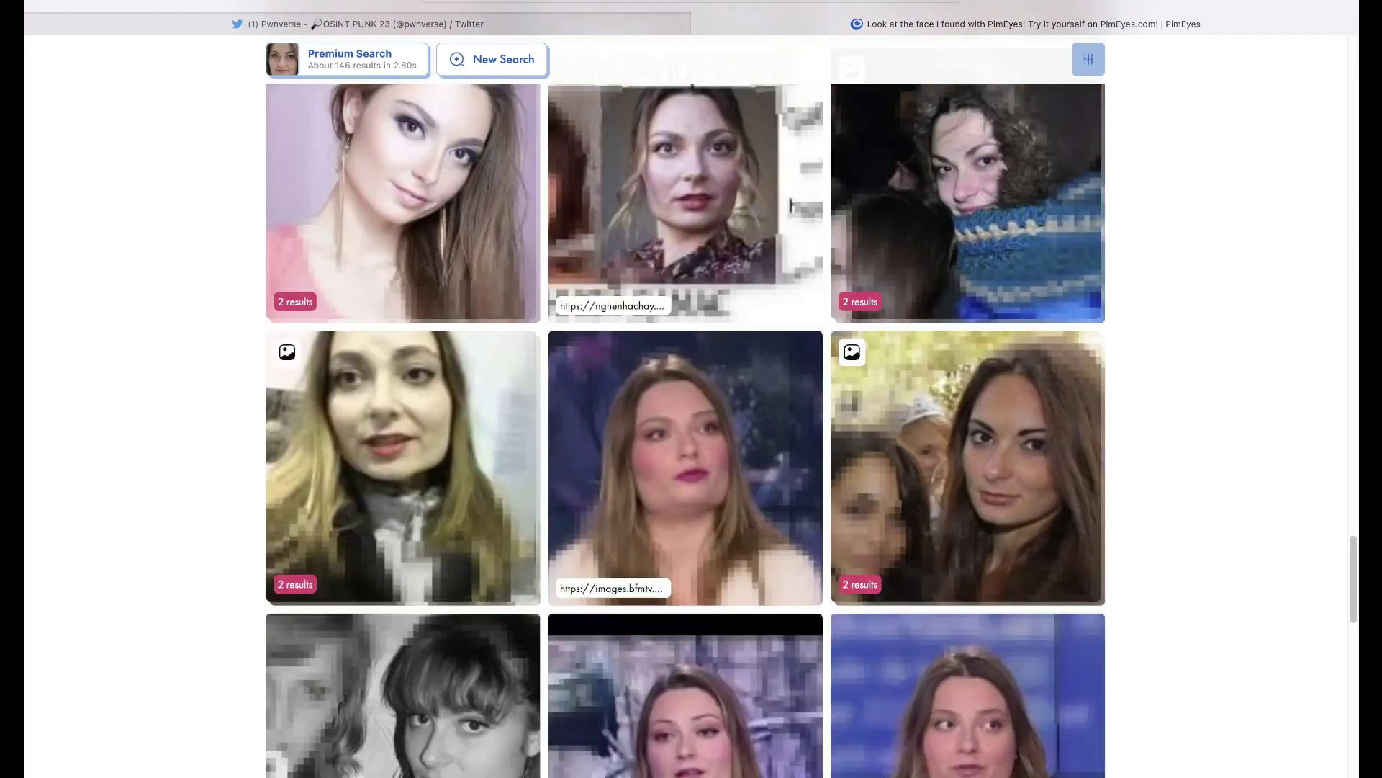
scroll(686, 432, down, 4)
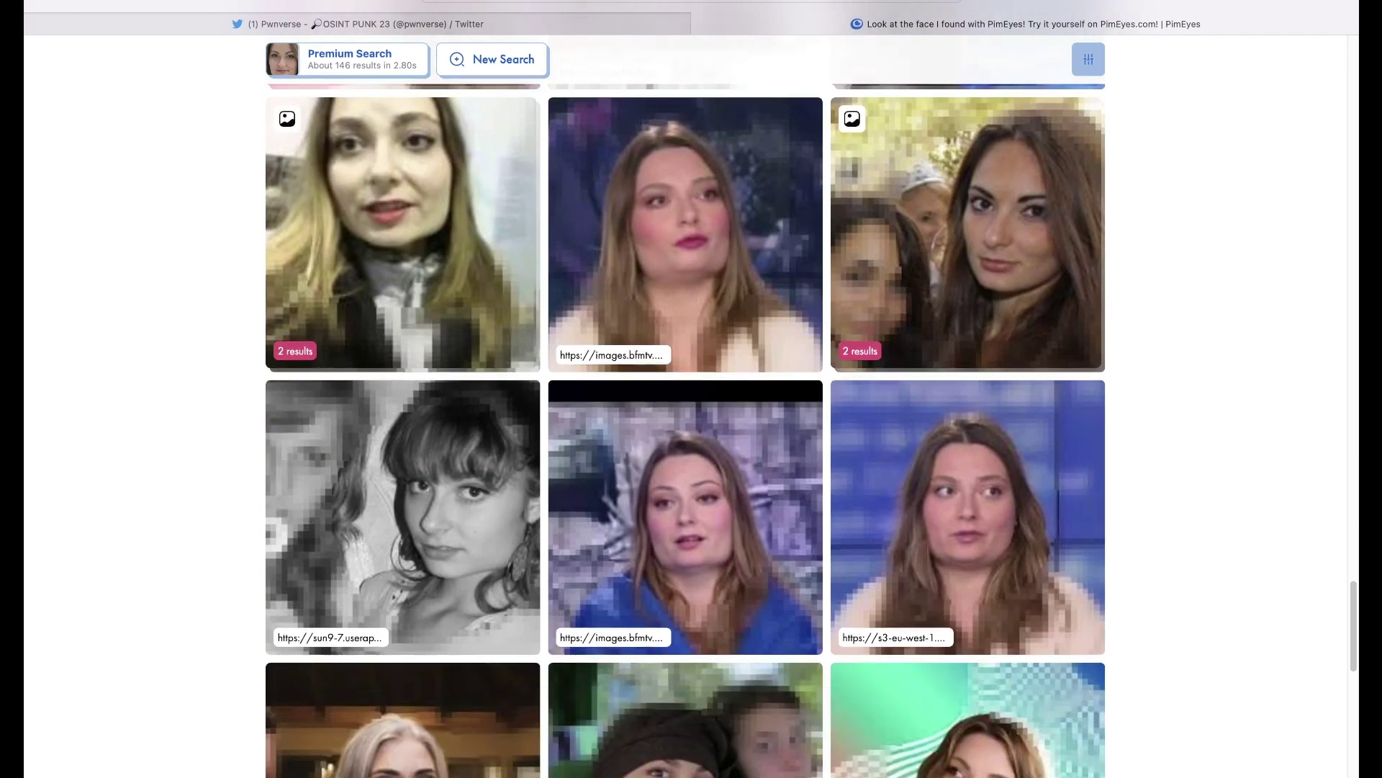
scroll(685, 432, down, 6)
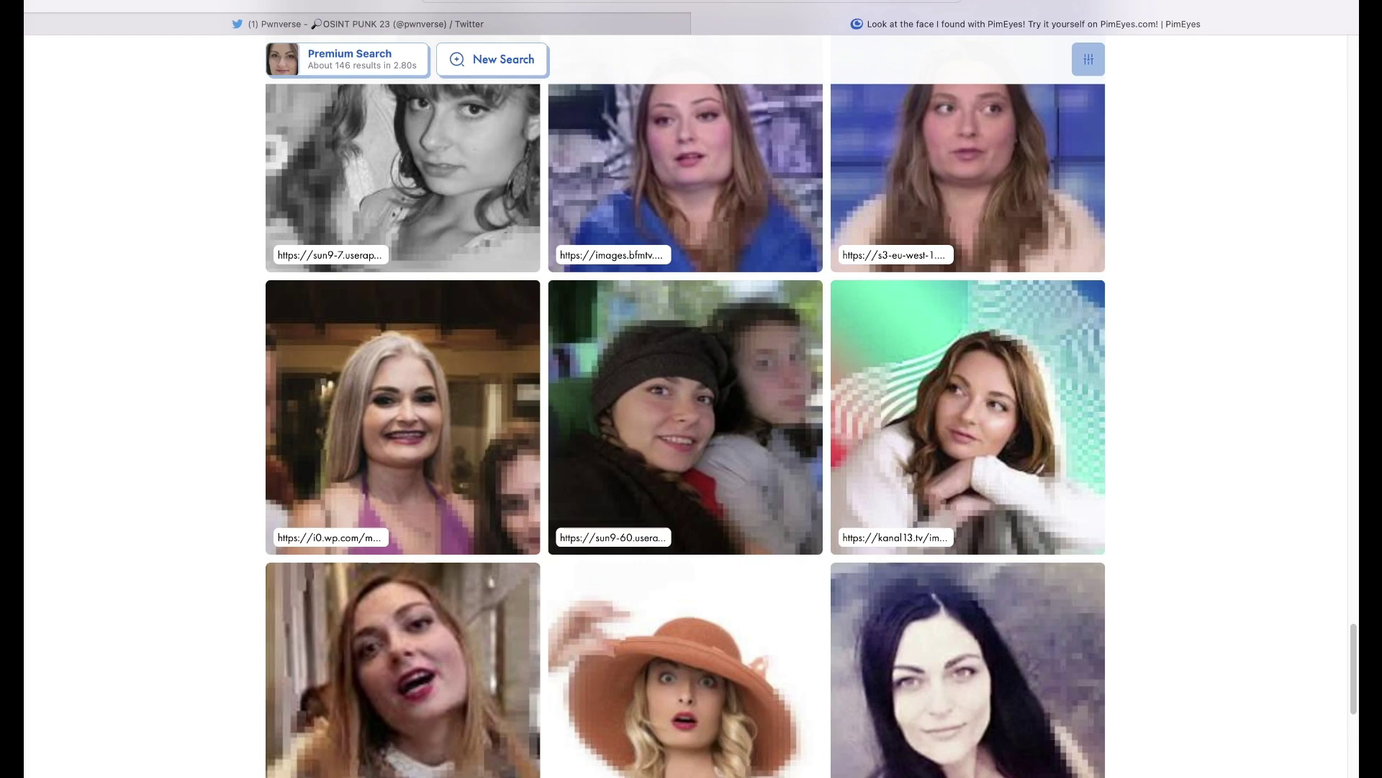
scroll(686, 432, down, 3)
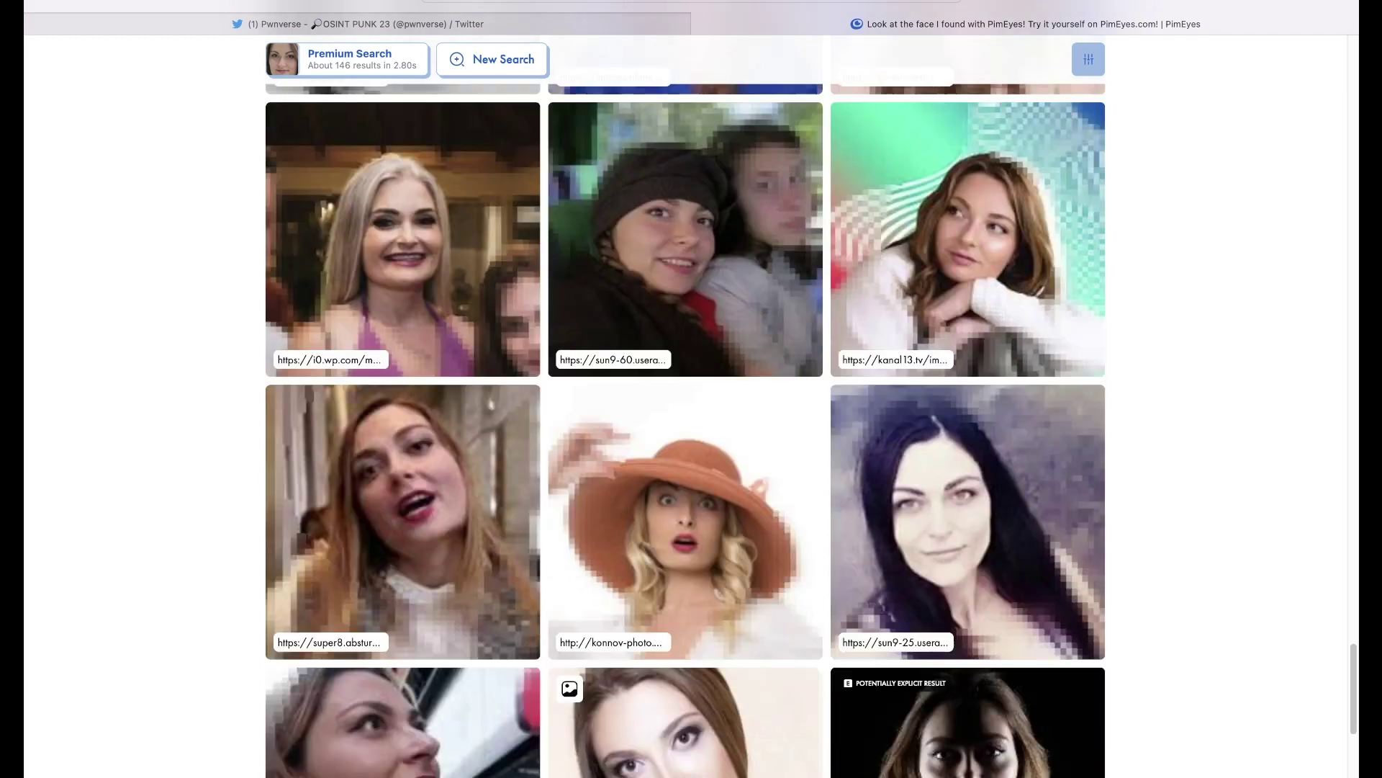
scroll(685, 432, down, 2)
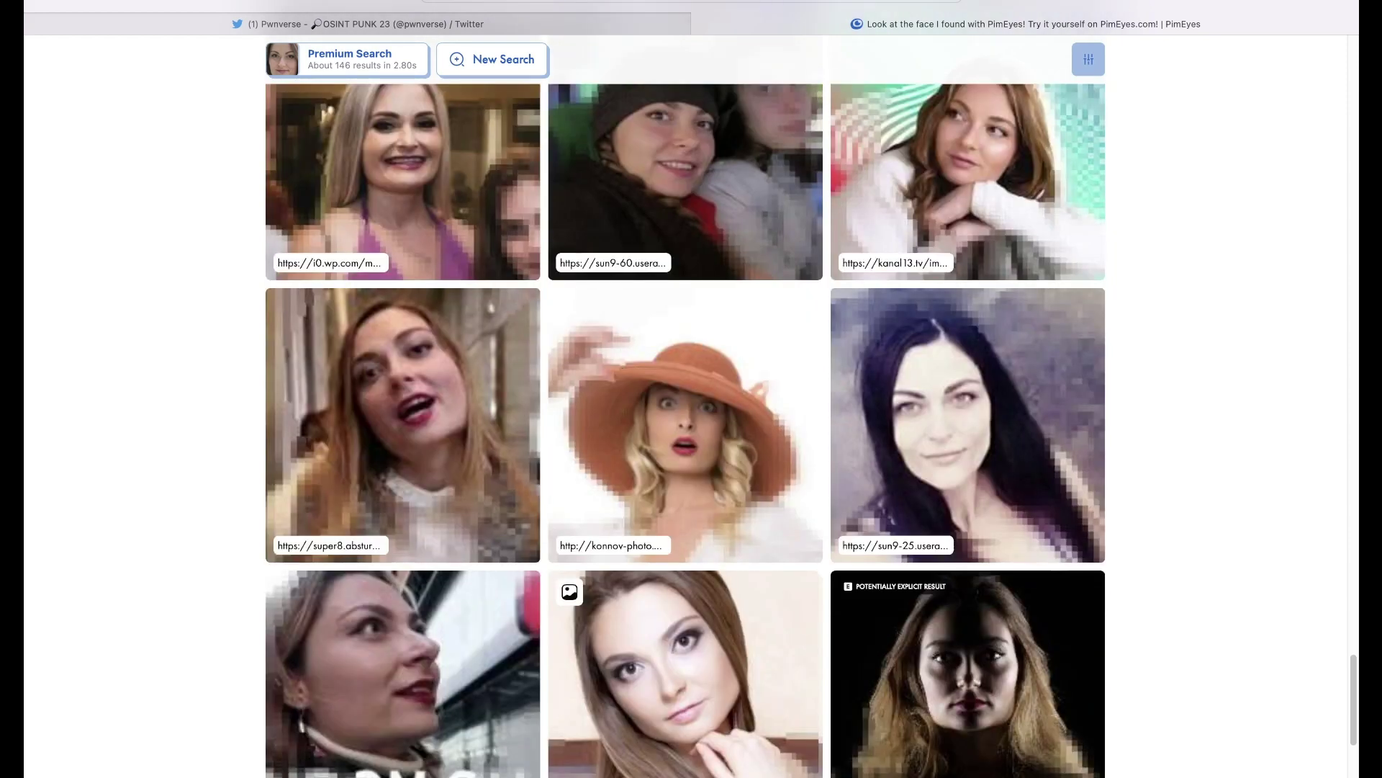
scroll(685, 432, down, 1)
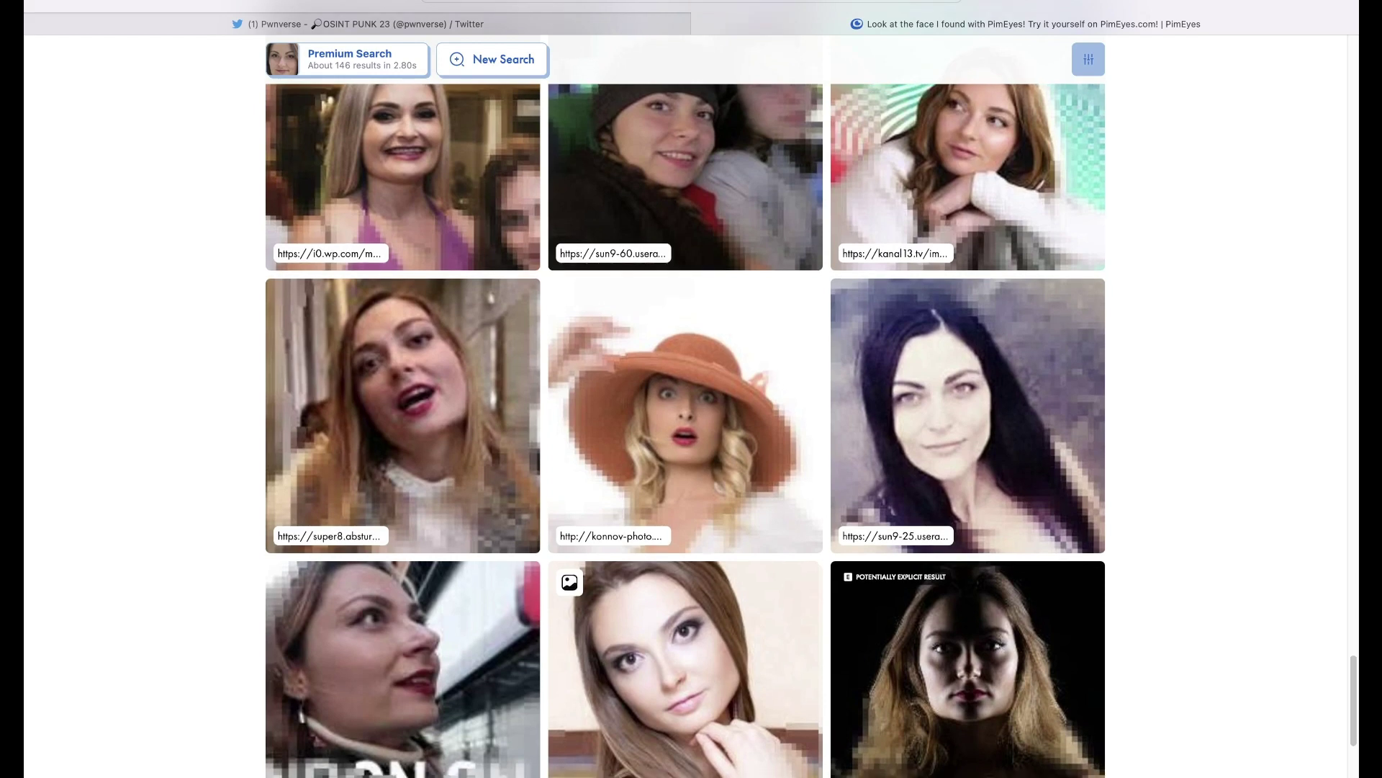
scroll(685, 432, down, 10)
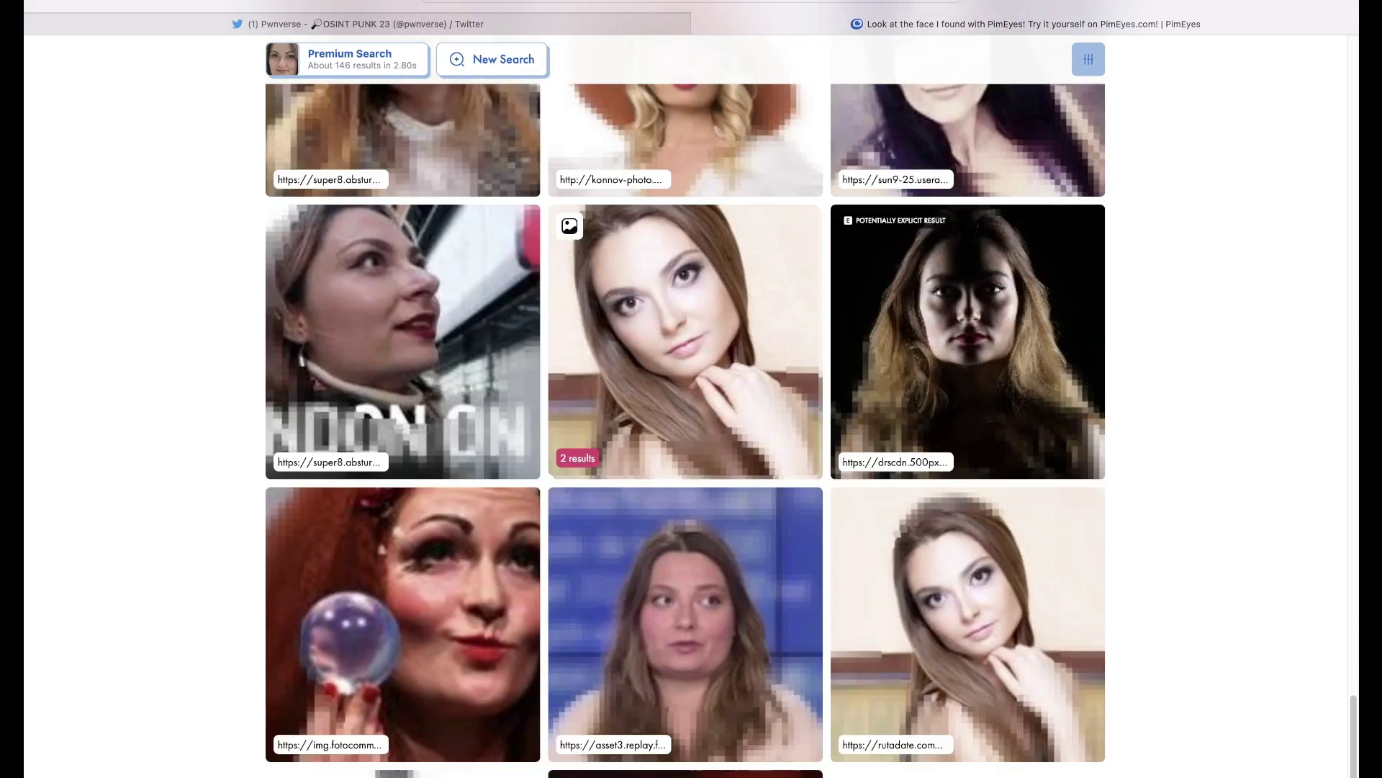
scroll(686, 432, down, 3)
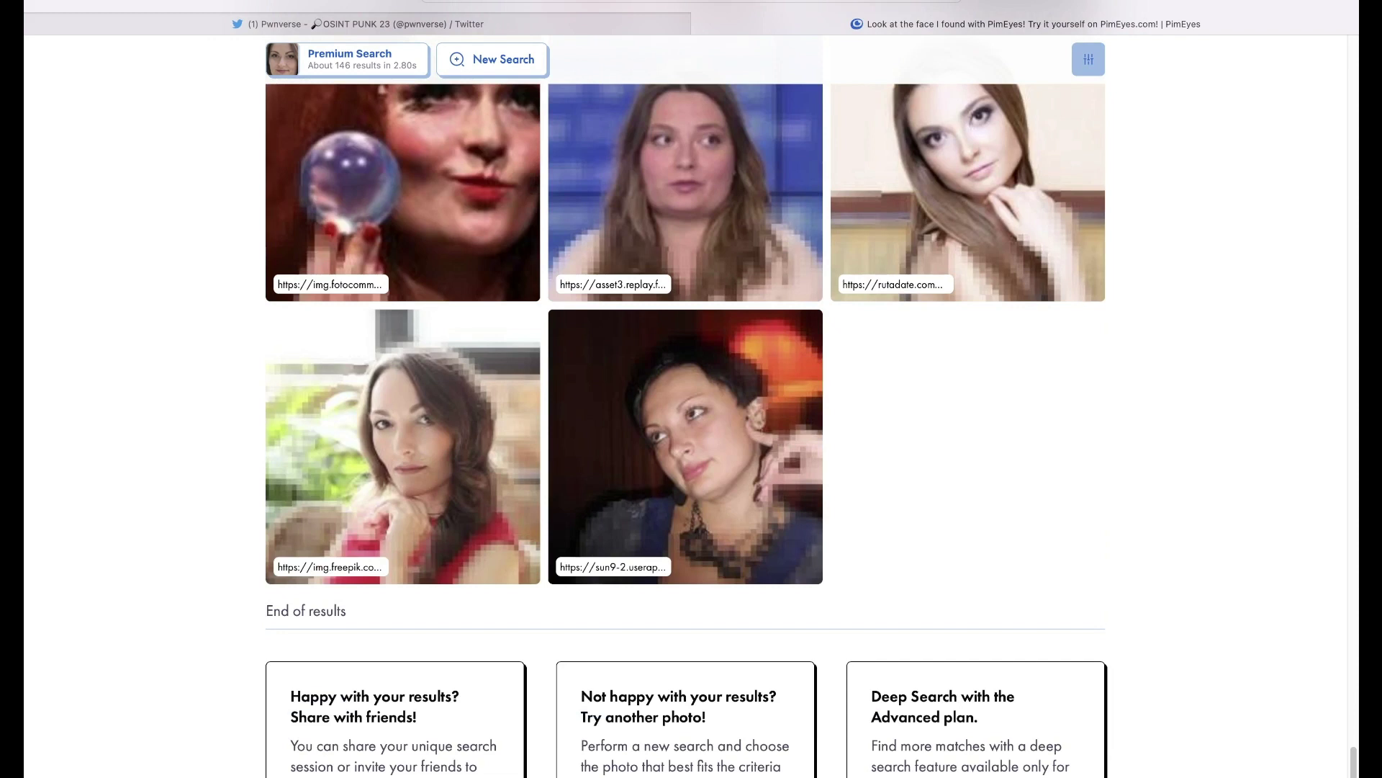
Recheck the PimEyes matches from the end of the results upward for faces that may belong to other people.
scroll(685, 432, up, 2)
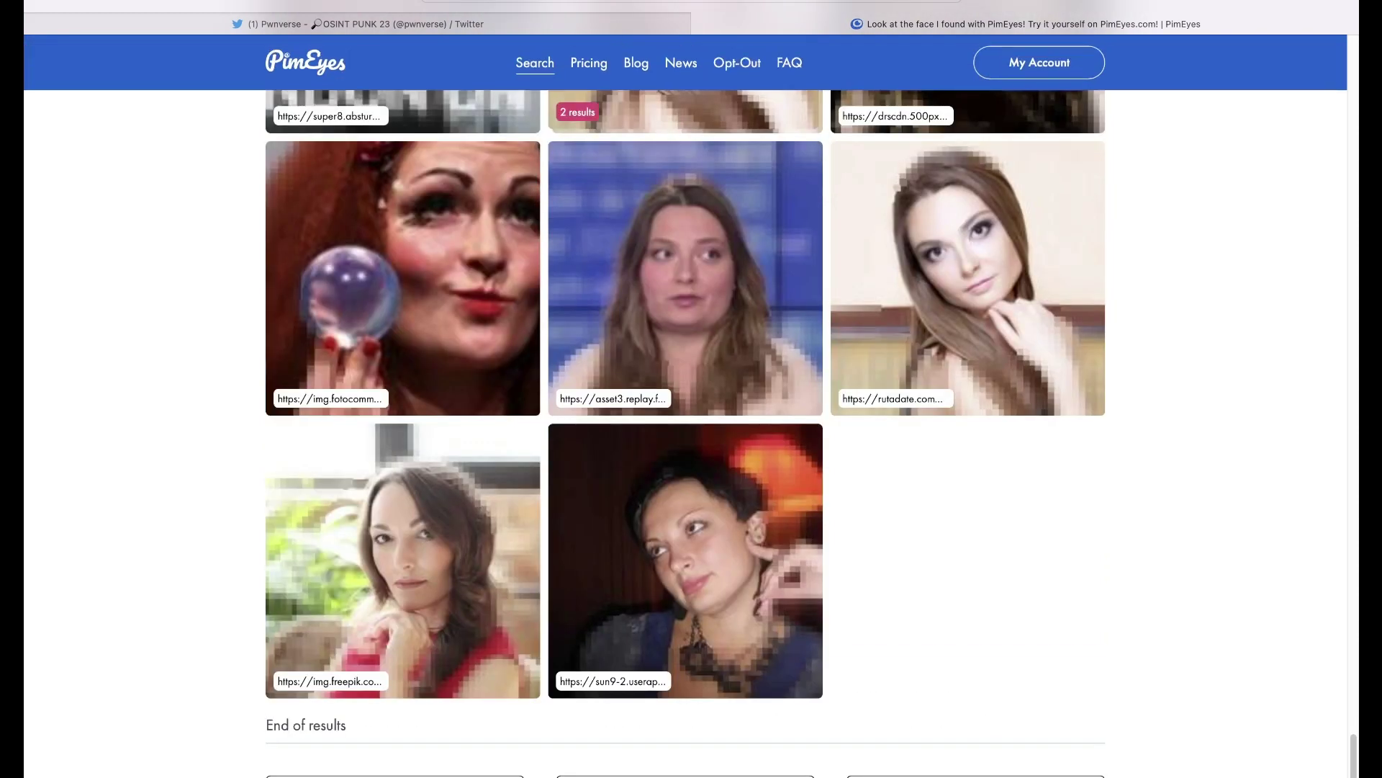
scroll(686, 432, up, 1)
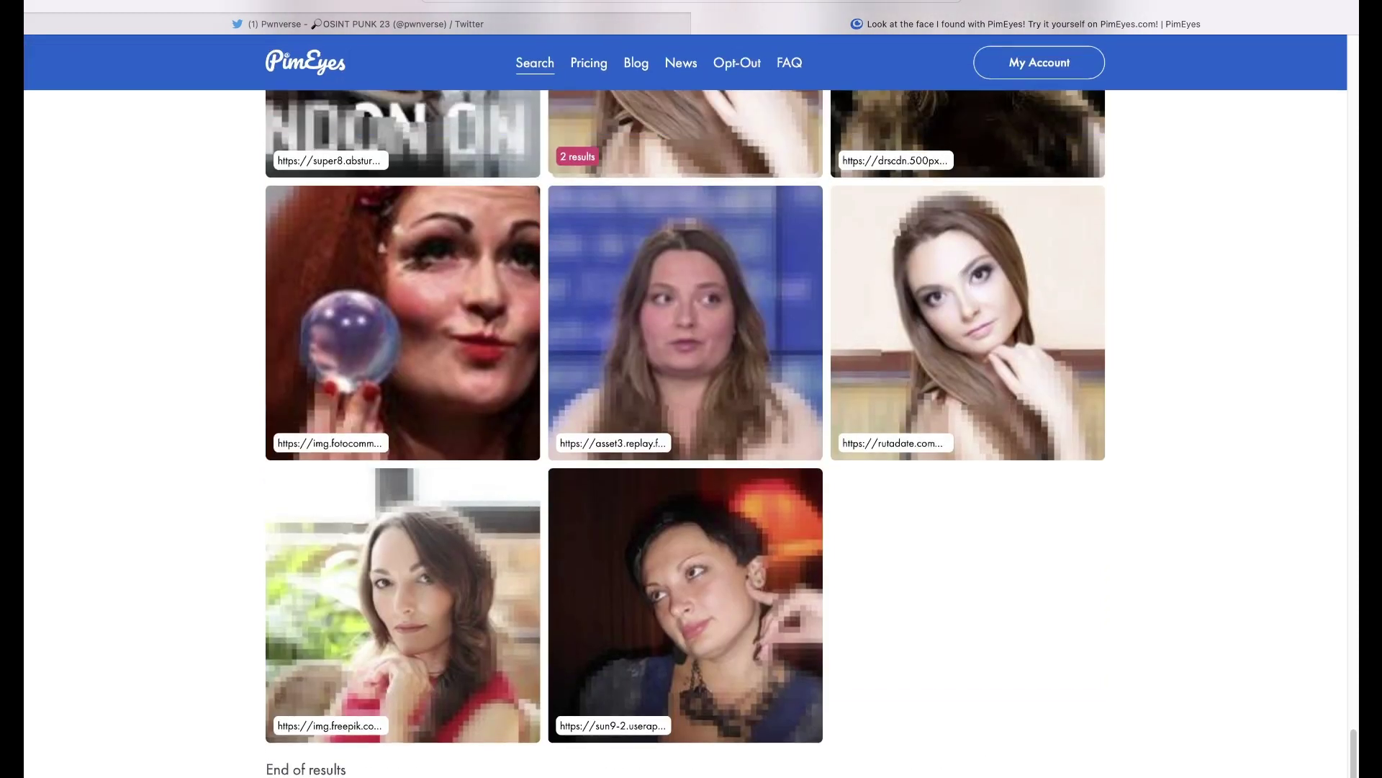
scroll(685, 432, up, 9)
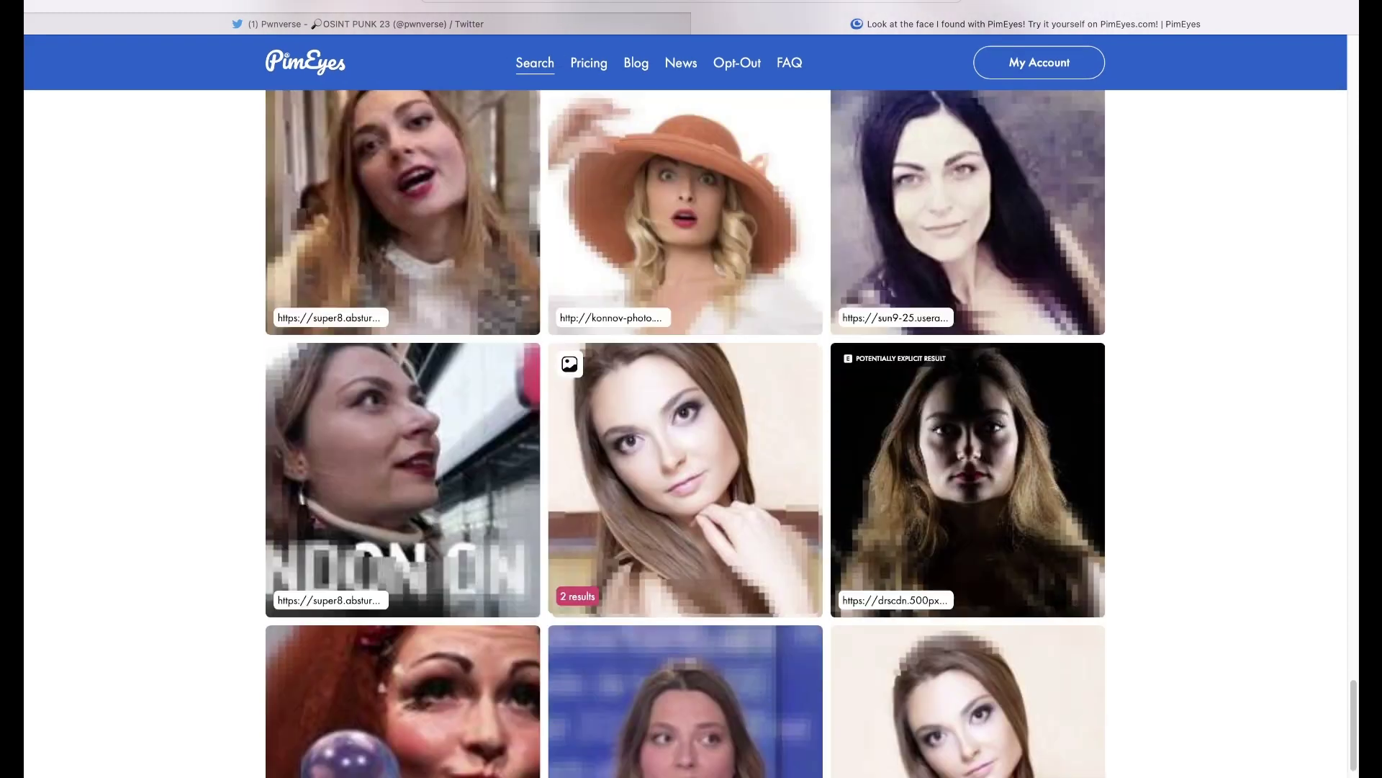
scroll(686, 432, up, 7)
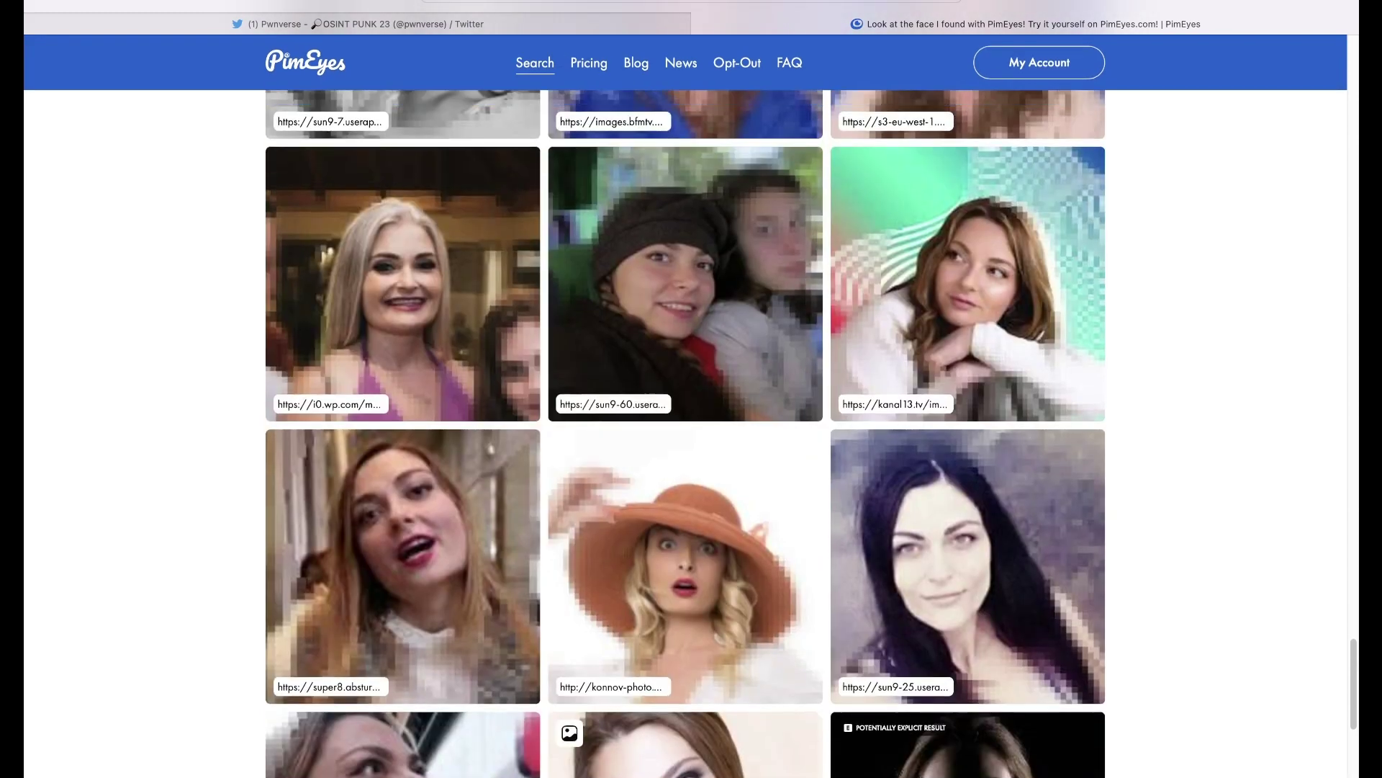
scroll(685, 432, up, 10)
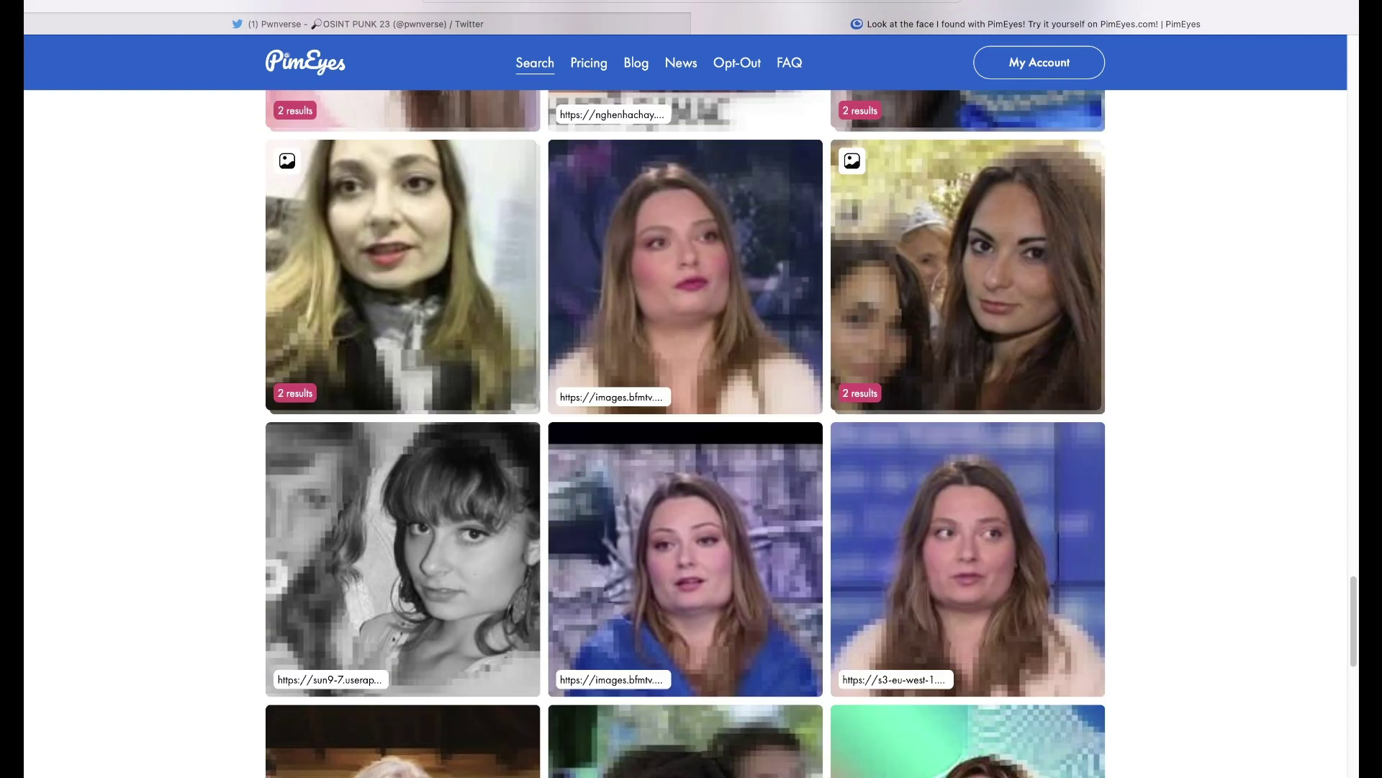
scroll(686, 432, up, 5)
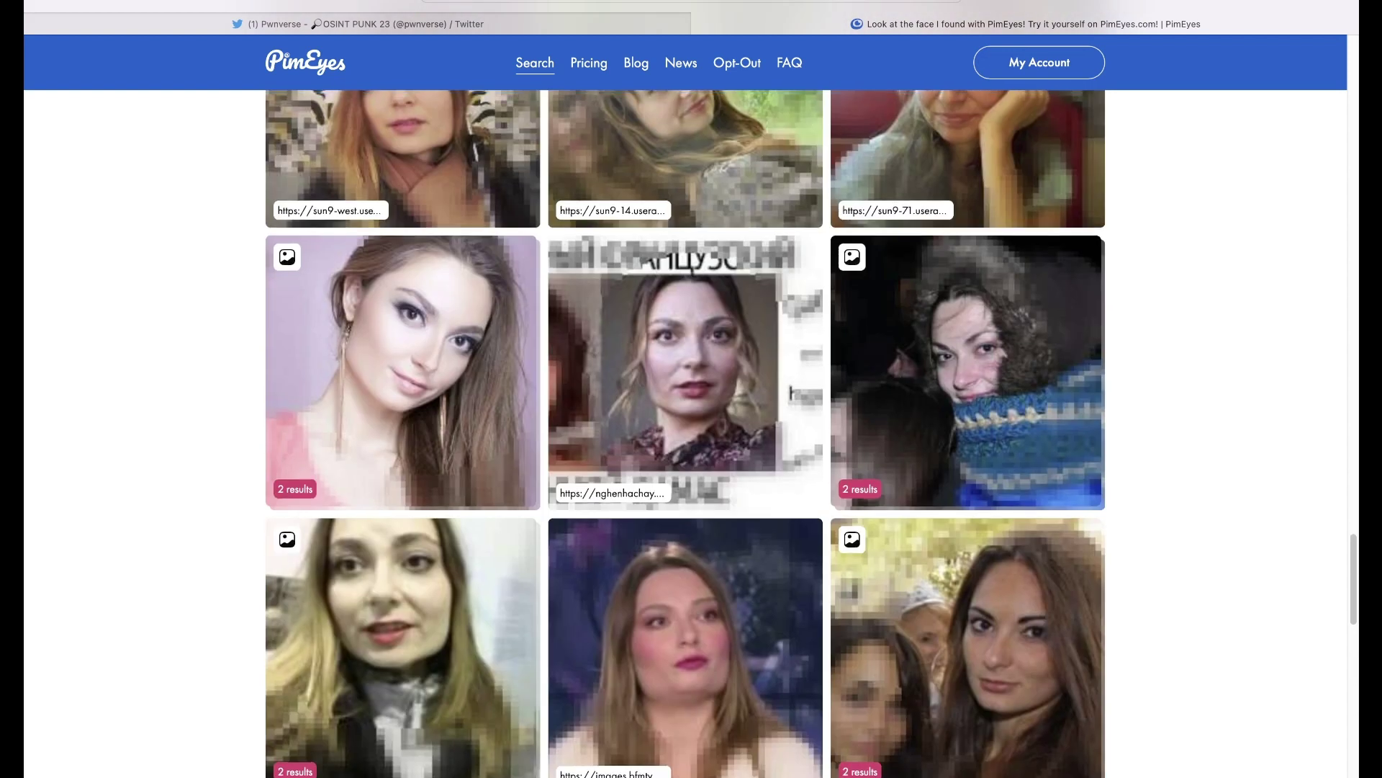
scroll(685, 432, up, 2)
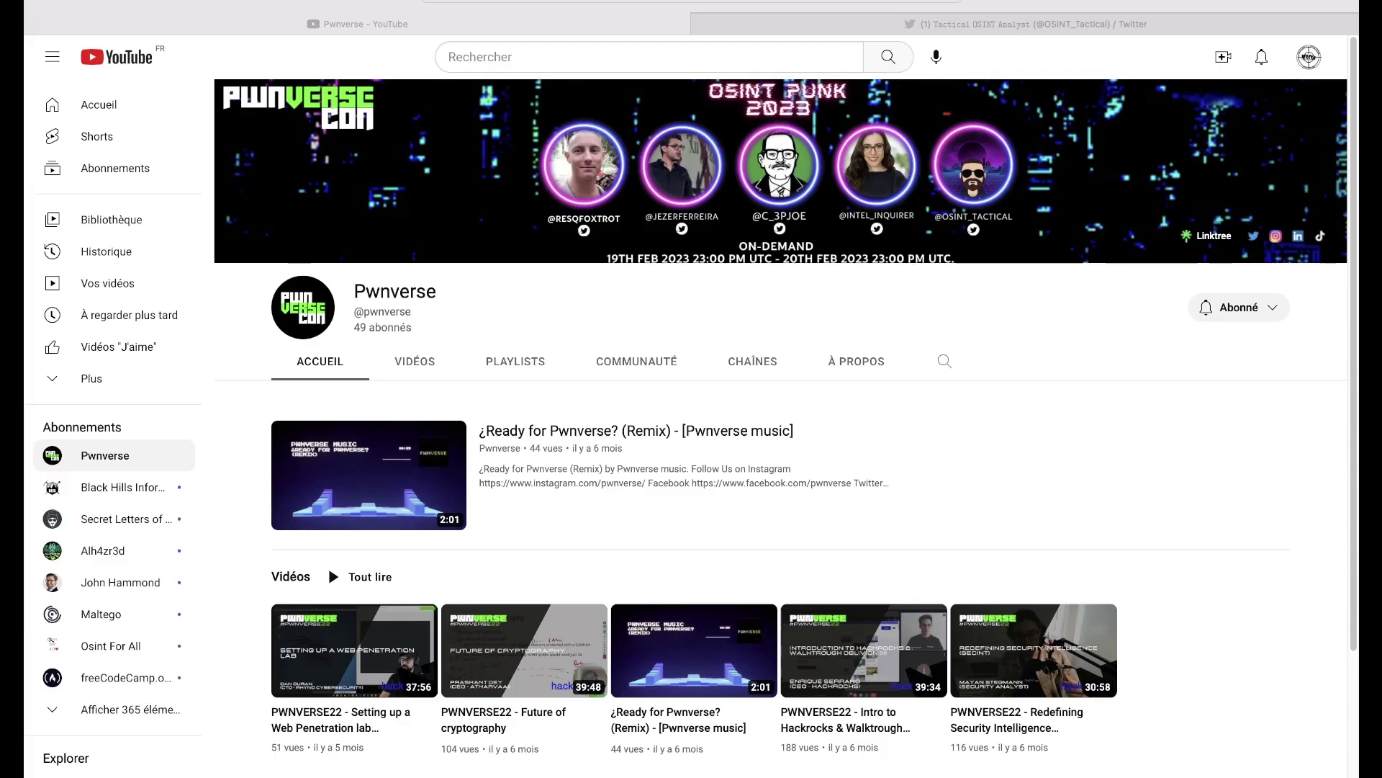